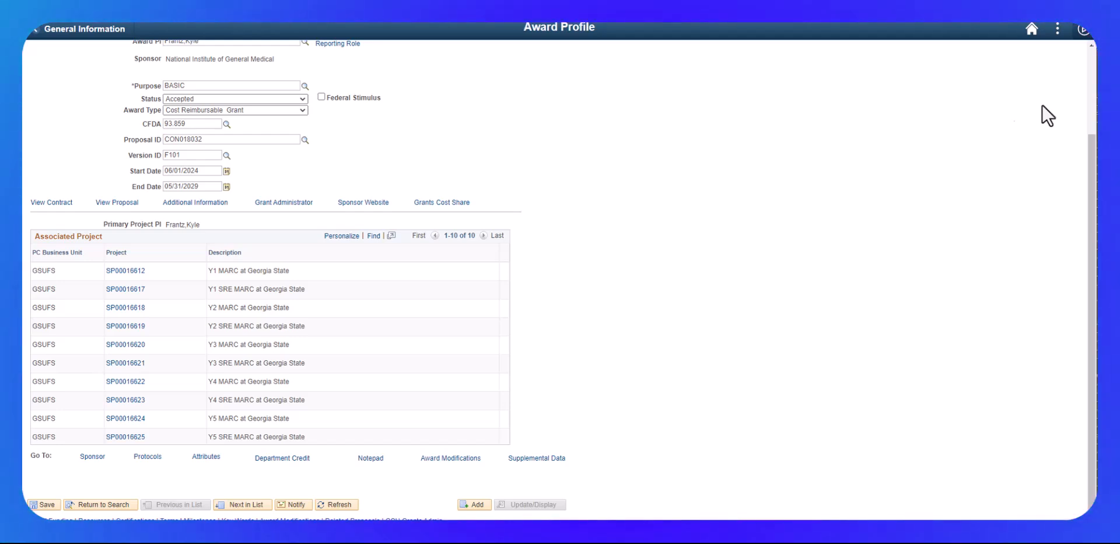
Step: In the award's modifications, open period 1 and give its line modification type Initial and reference award number 1T34GM154119-01
click(454, 460)
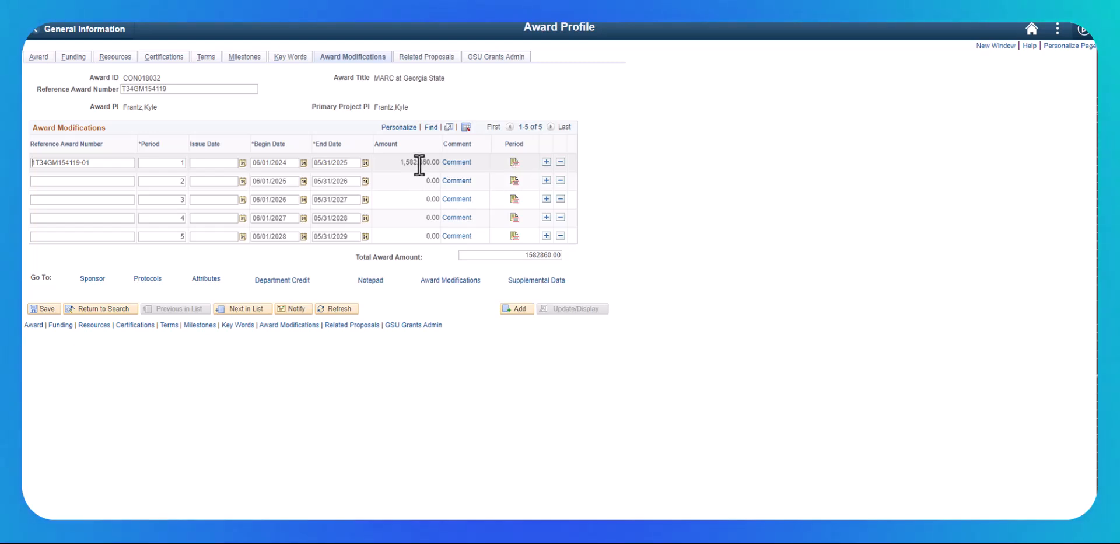
click(514, 162)
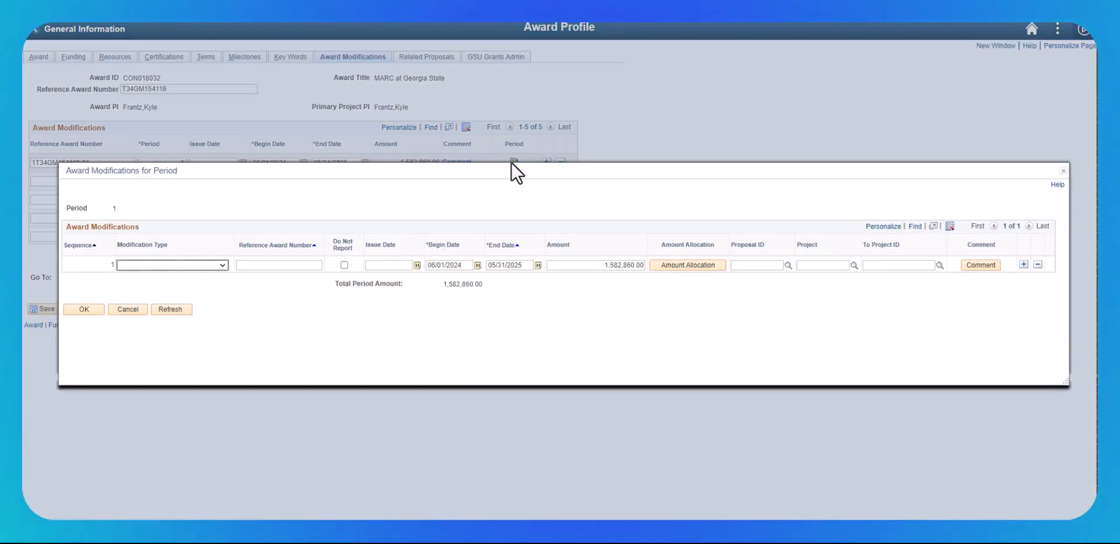
click(193, 267)
click(138, 328)
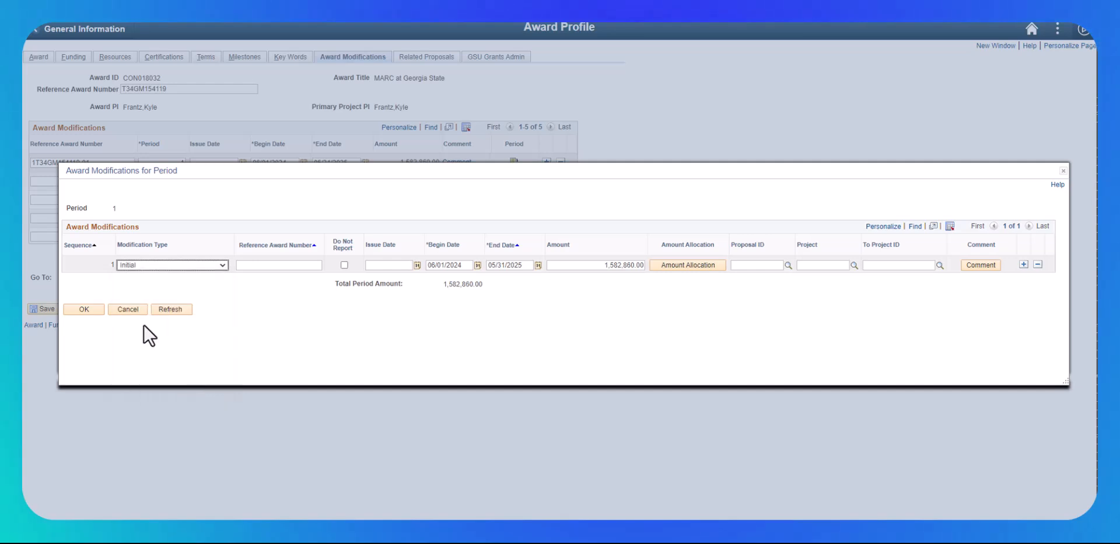
click(261, 265)
text(1T34GM154119-01)
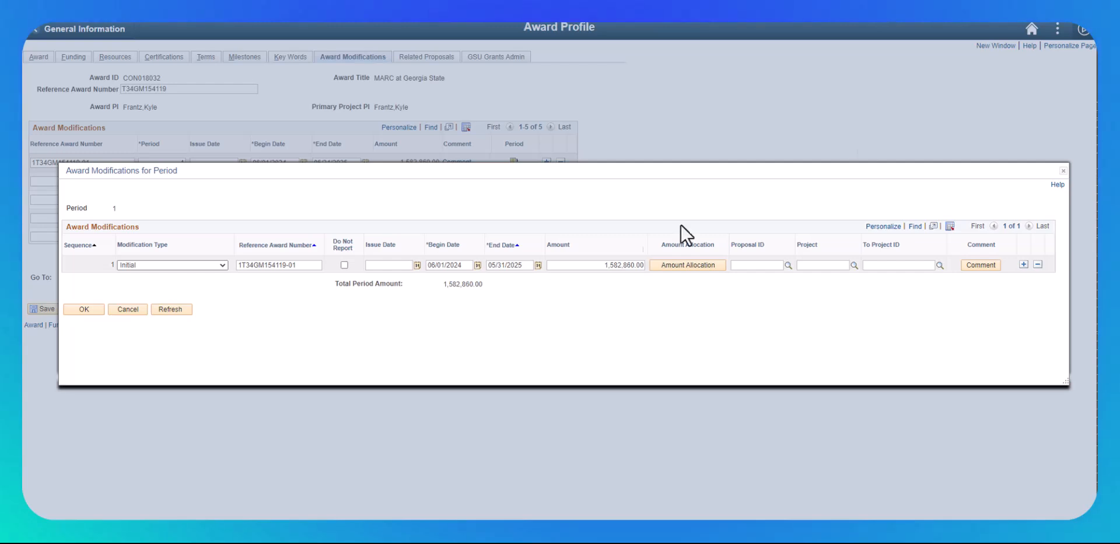
Step: Set the line's amount to 297,672 and allocate it as 279,400 direct cost and 18,272 indirect cost
drag(595, 267, 688, 266)
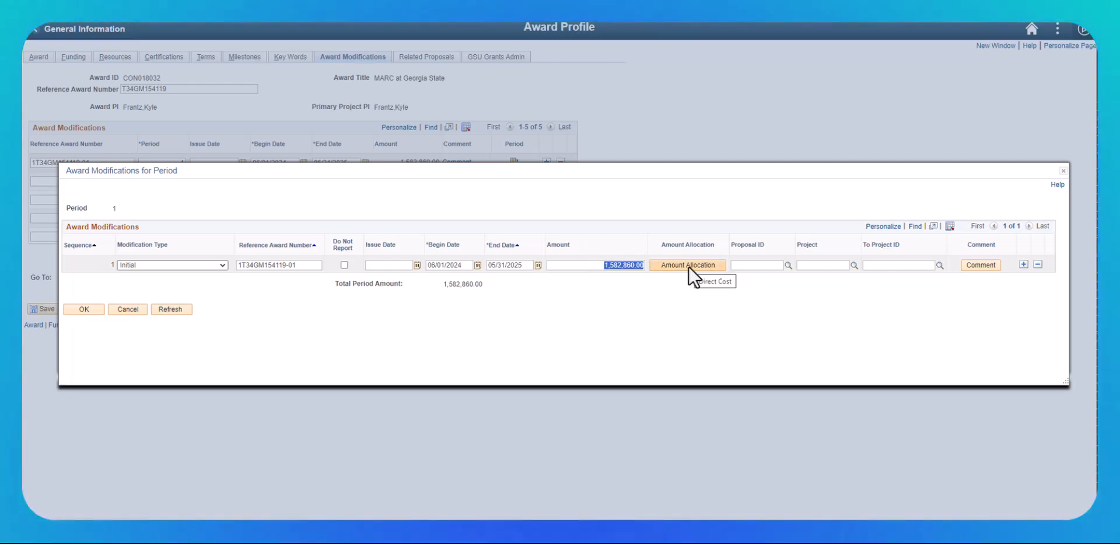
text(297670)
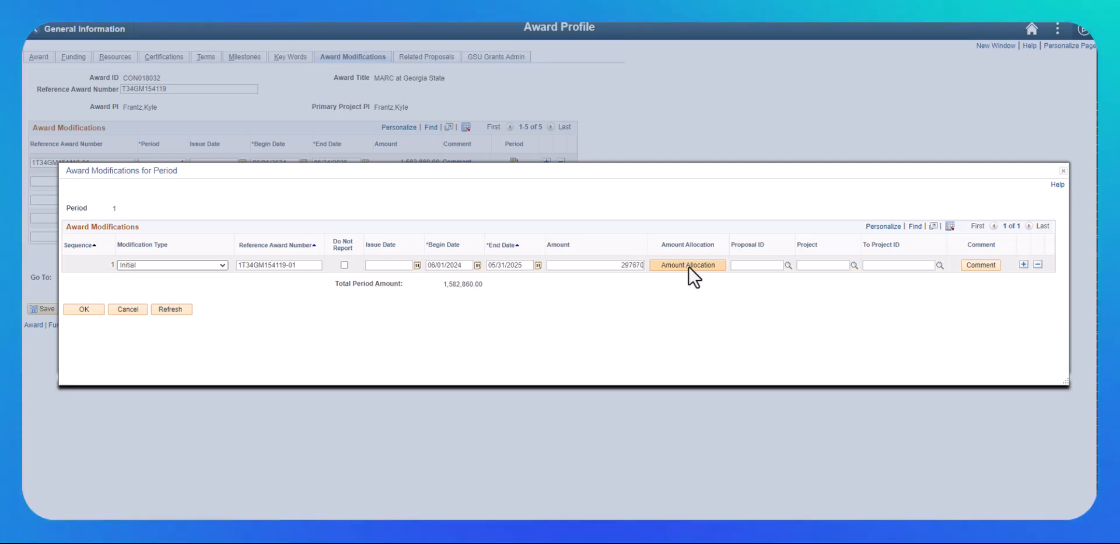
key(BackSpace)
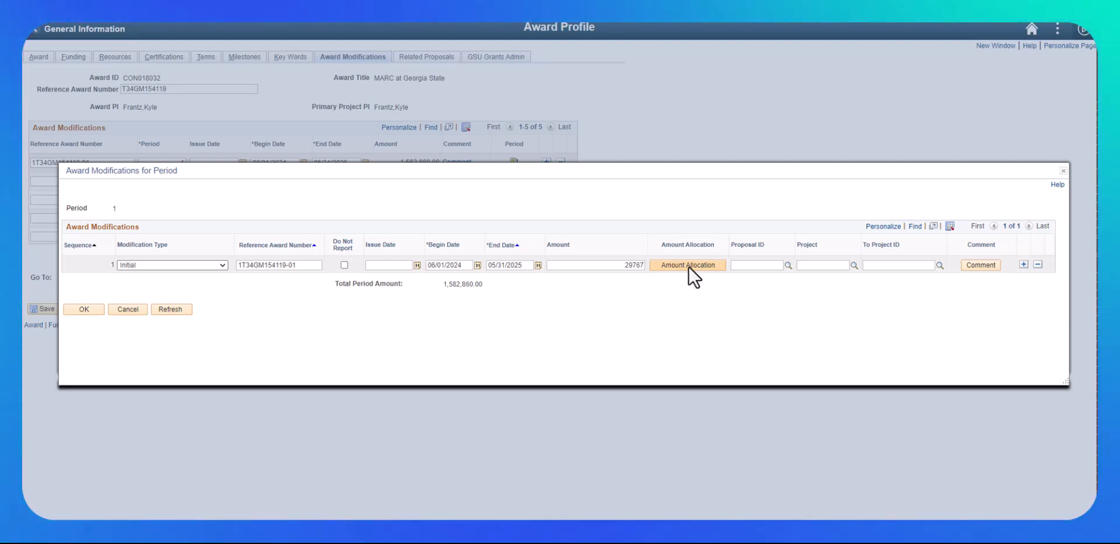
click(688, 266)
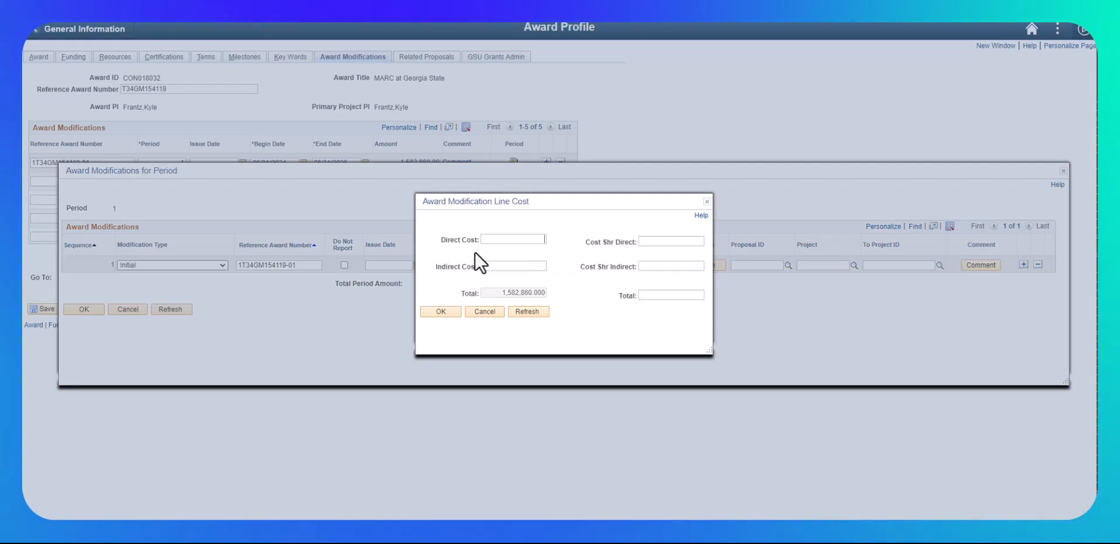
text(22)
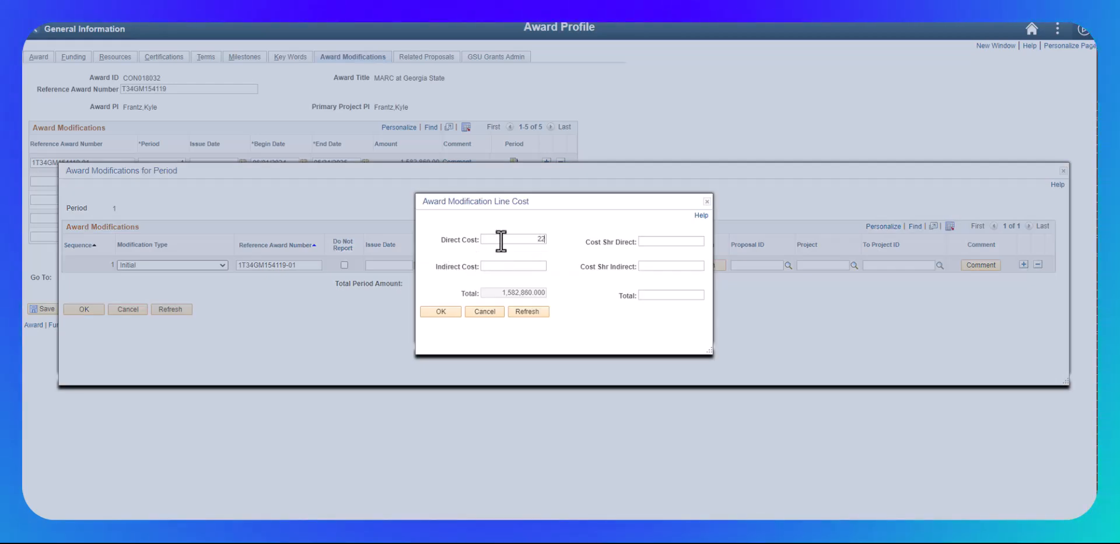
key(BackSpace)
key(BackSpace)
text(279400)
click(508, 268)
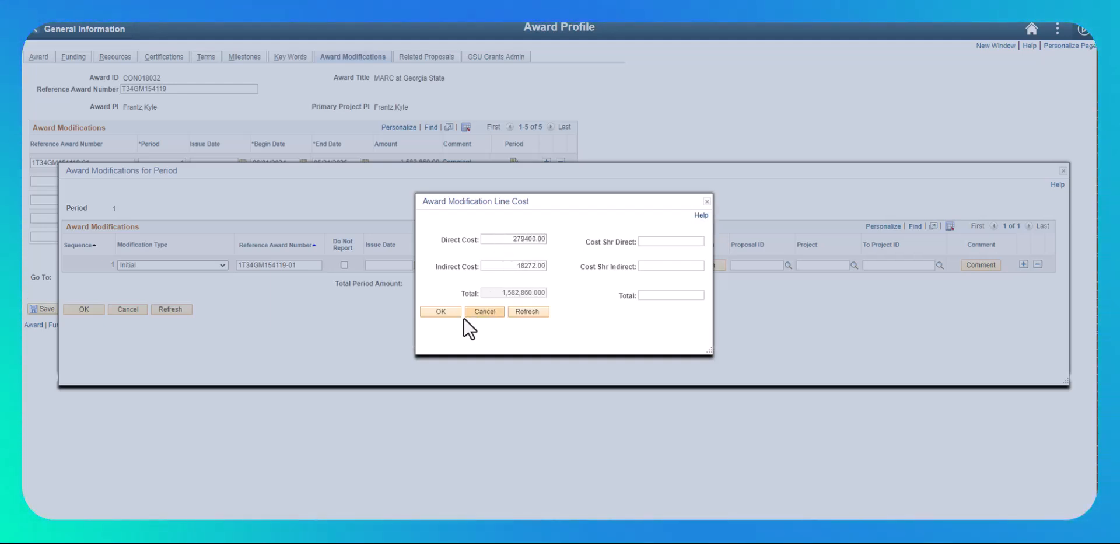
click(441, 312)
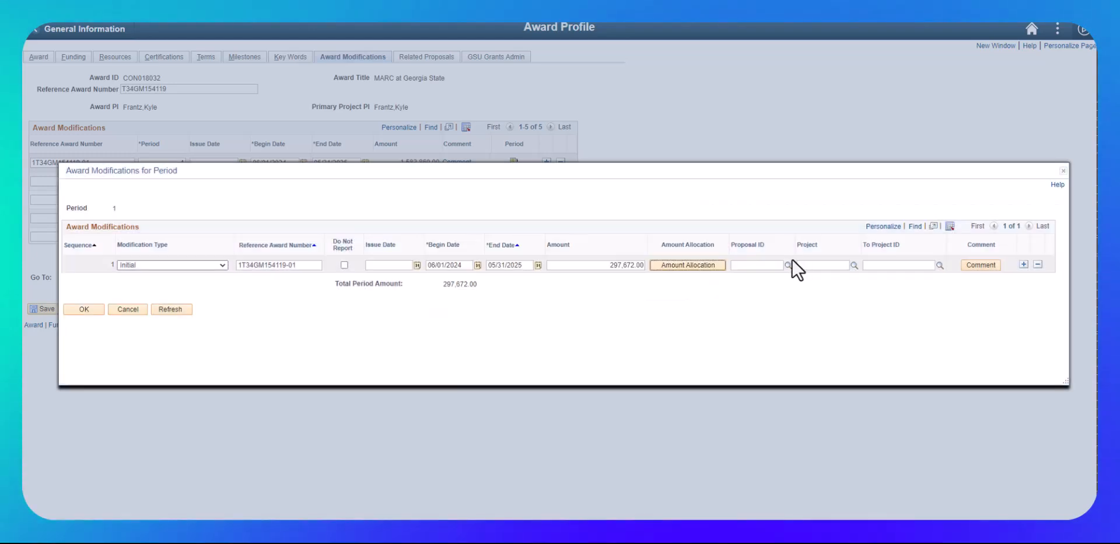
Step: Assign proposal CON018032 to the line and set both Project and To Project ID to SP00016612
click(788, 265)
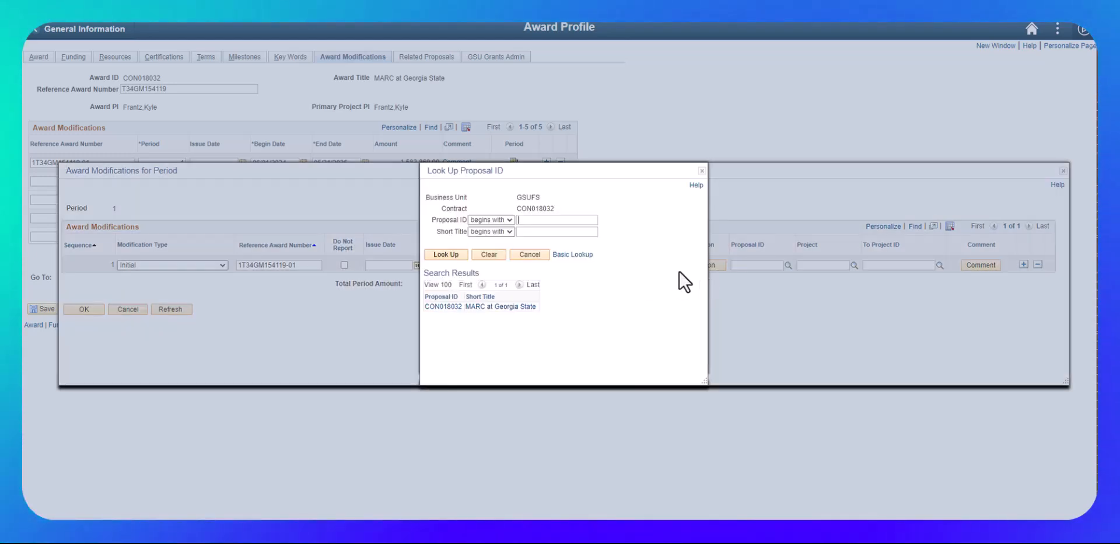
click(454, 307)
click(854, 266)
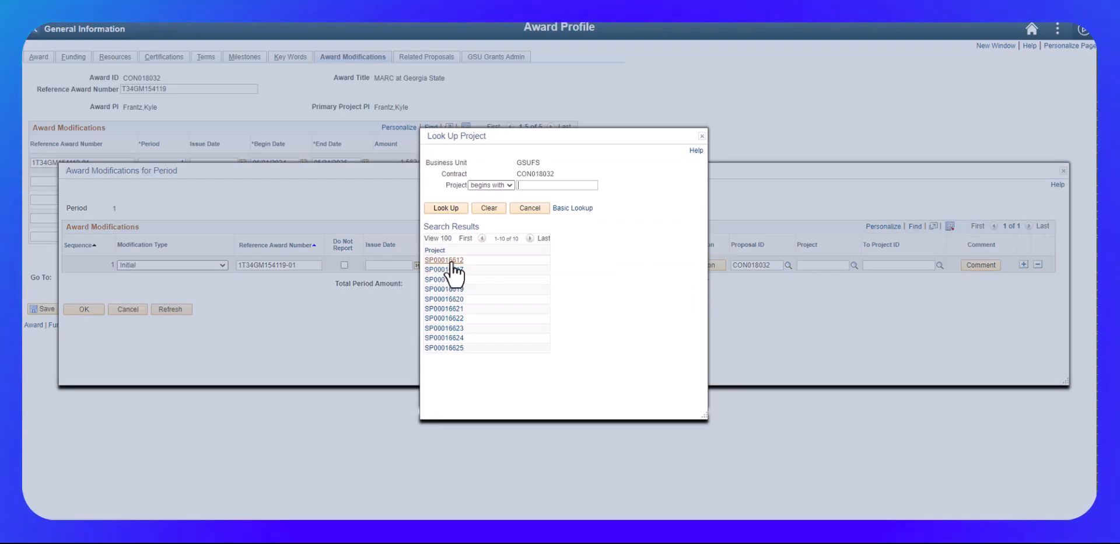
click(450, 262)
click(940, 266)
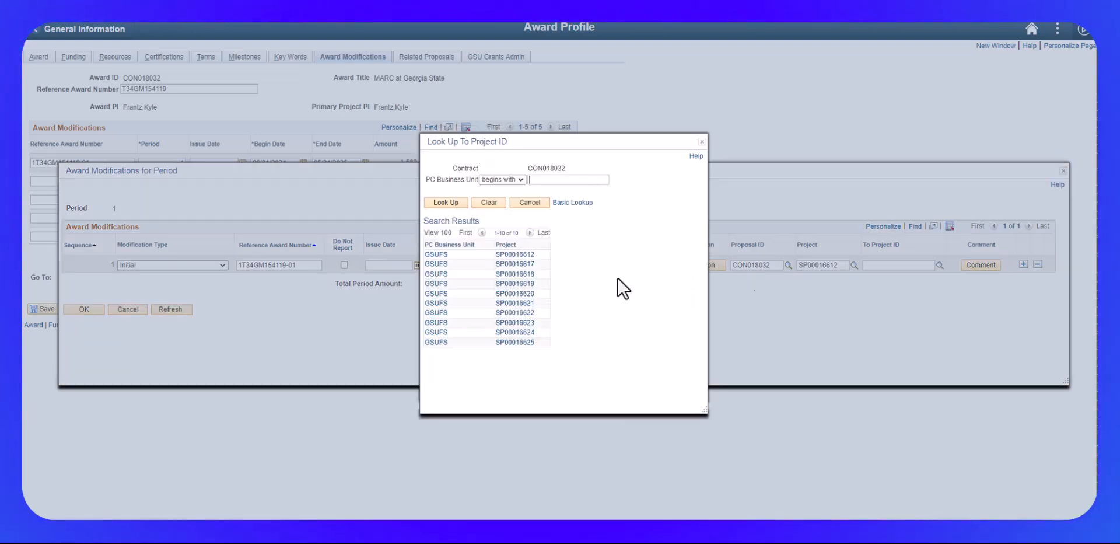
click(450, 265)
Step: Add the line comment "New award setup - non-SRE Expenses, restricted carryforward." and save the award
click(983, 265)
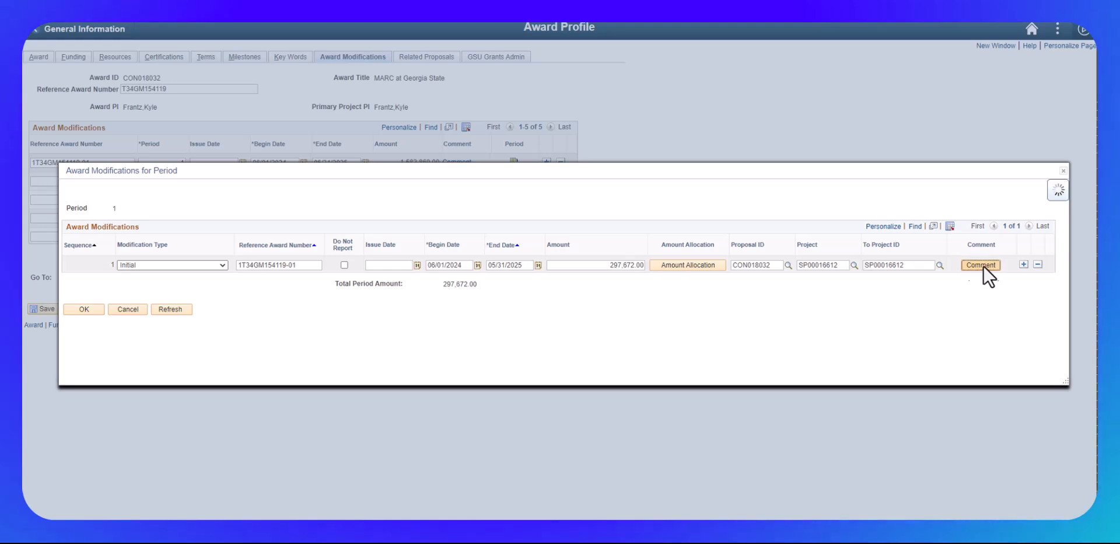
text(Ne)
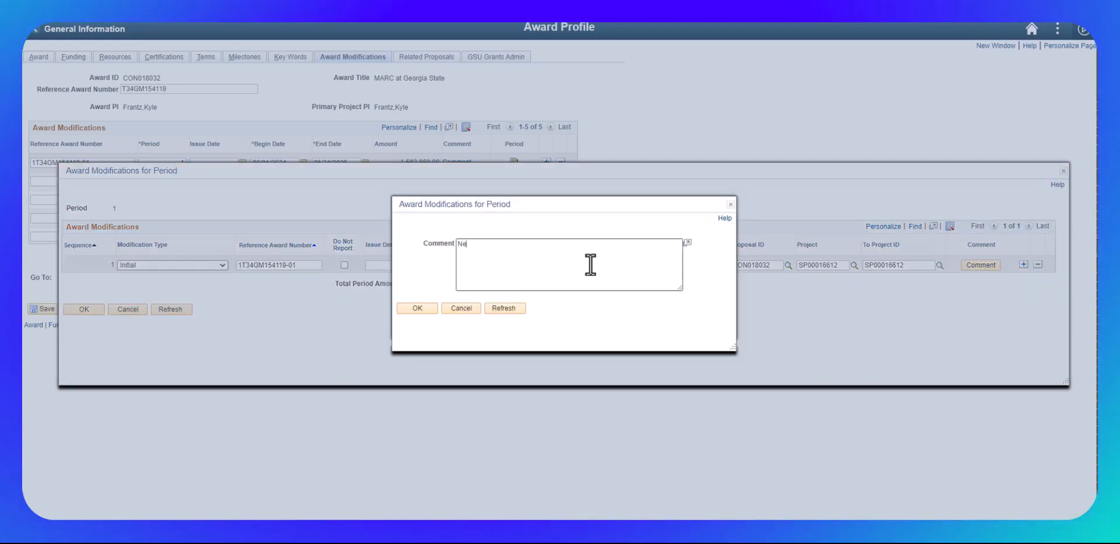
text(w award setup - non-SRE Expenses, restricted carryforward.)
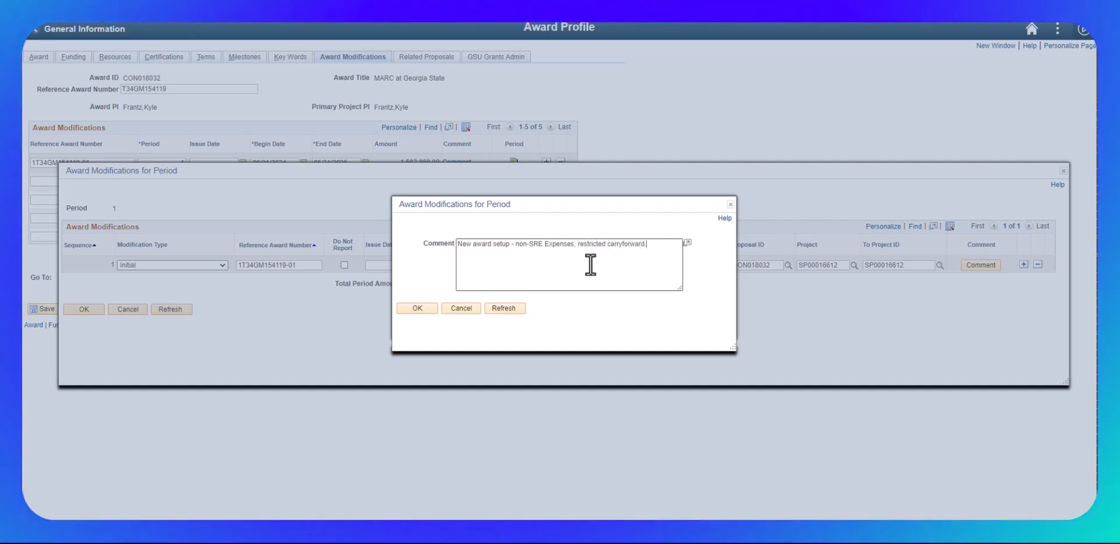
click(416, 308)
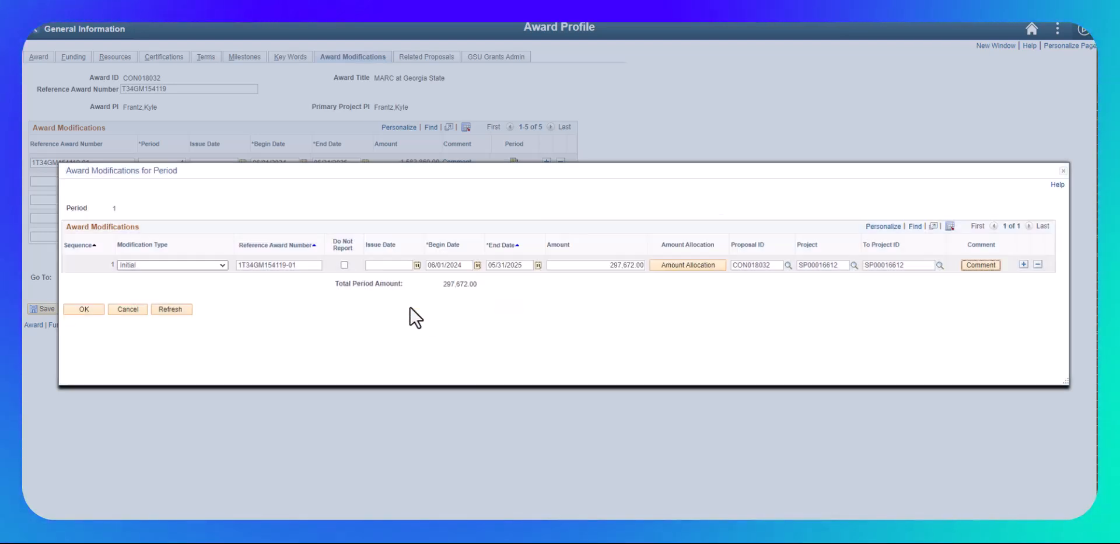
click(83, 308)
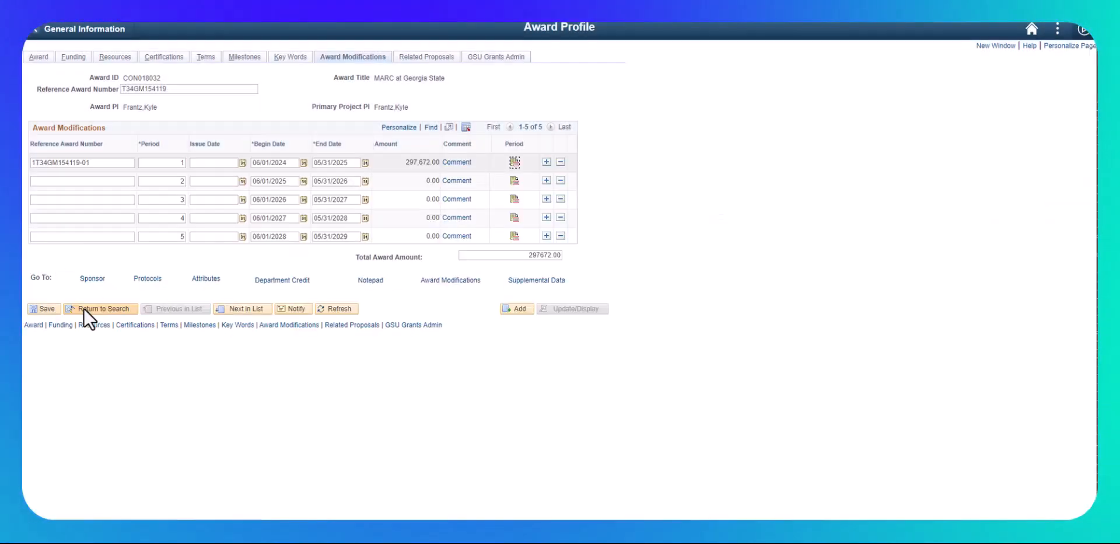
click(40, 307)
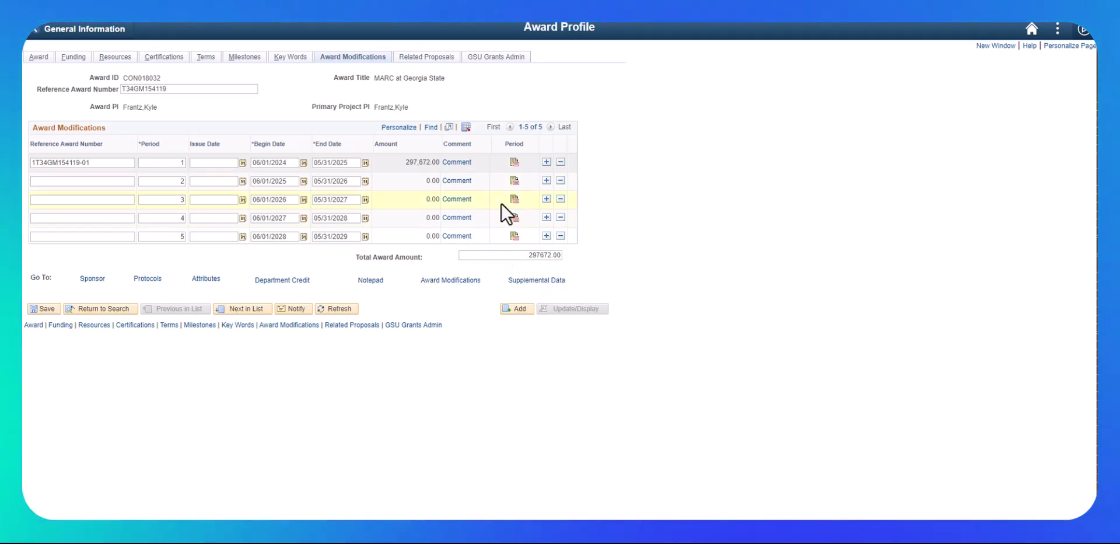
Step: Add a second line to period 1 with modification type Initial and reference award number "1T34GM154119-01 (SRE)"
click(514, 163)
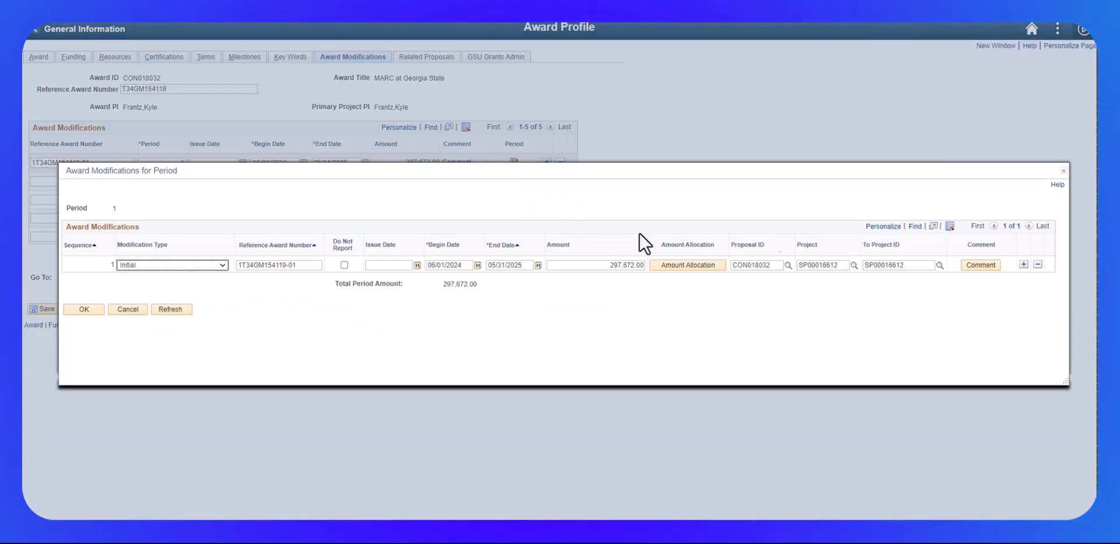
click(1023, 264)
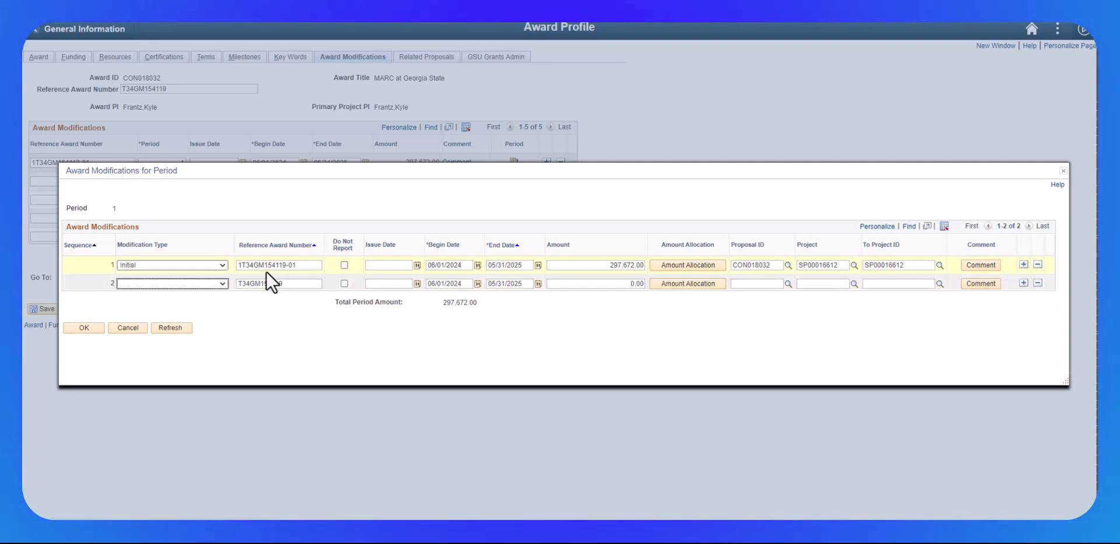
click(210, 283)
click(139, 344)
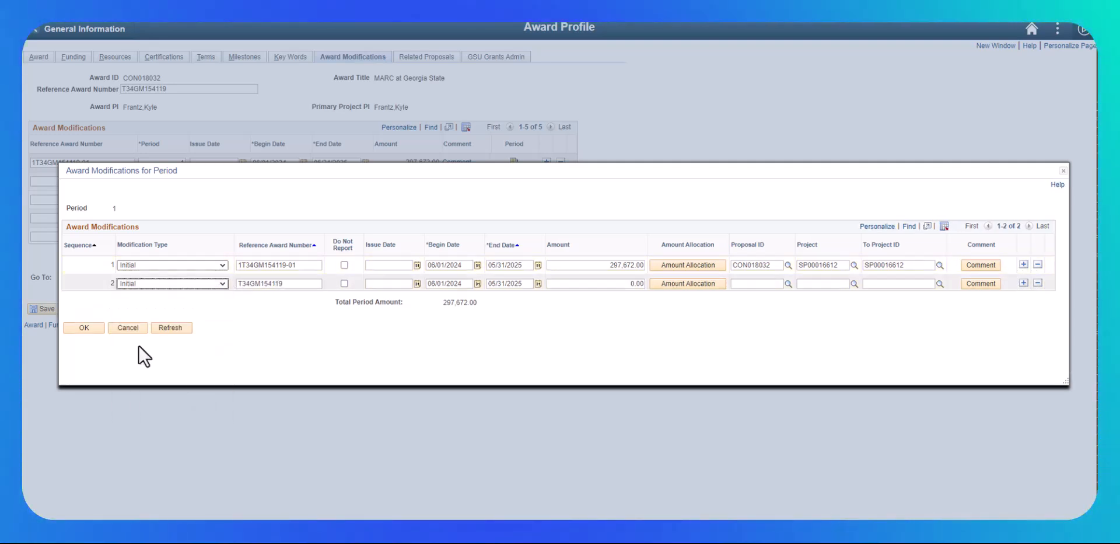
drag(299, 267, 197, 260)
key(ctrl+c)
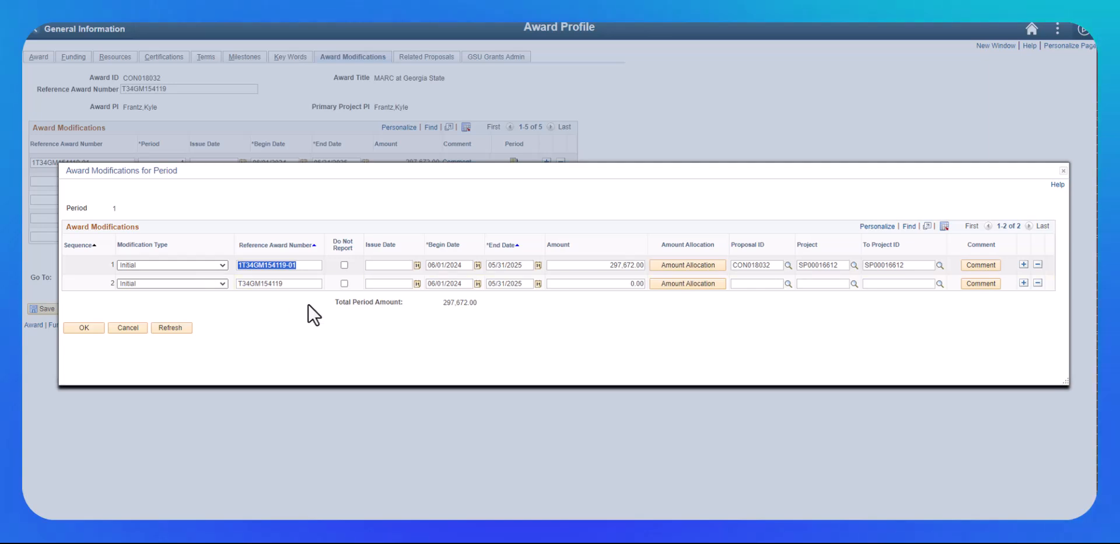
drag(303, 284, 165, 273)
key(ctrl+v)
text((SRE)
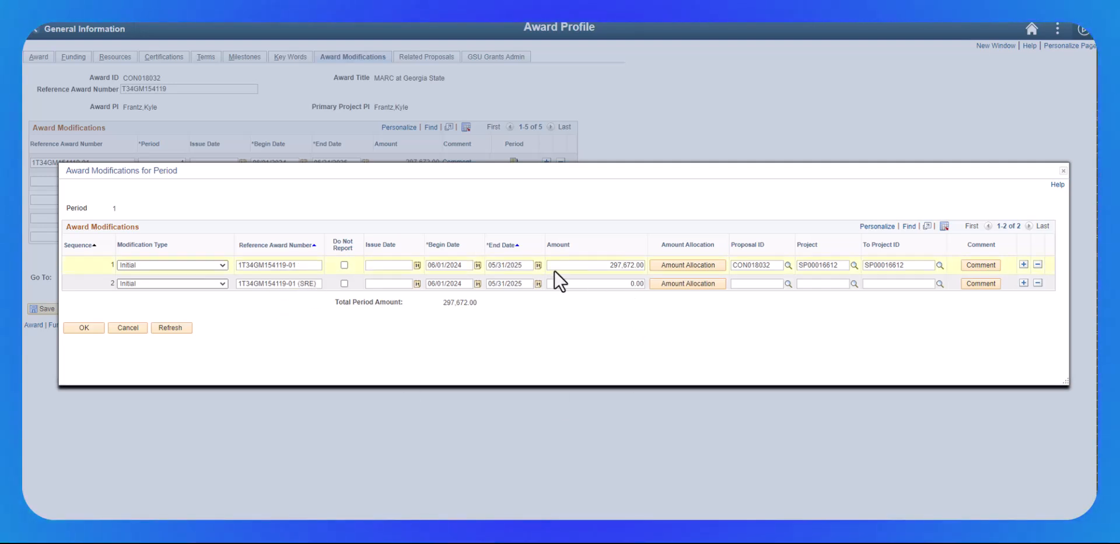
Step: Set the second line's amount to 18,900, allocated as 17,500 direct cost and 1,400 indirect cost
click(610, 283)
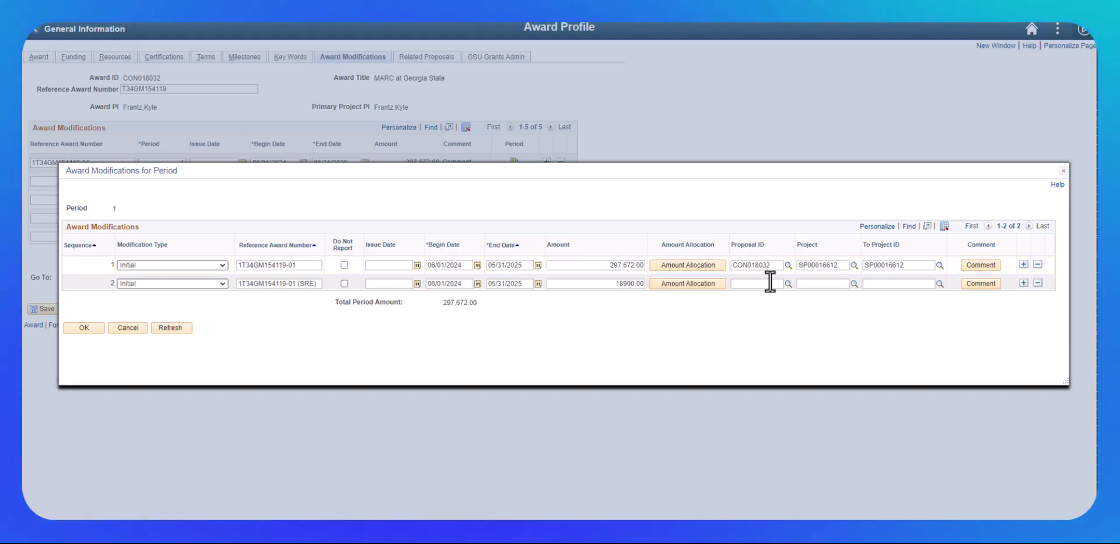
click(699, 284)
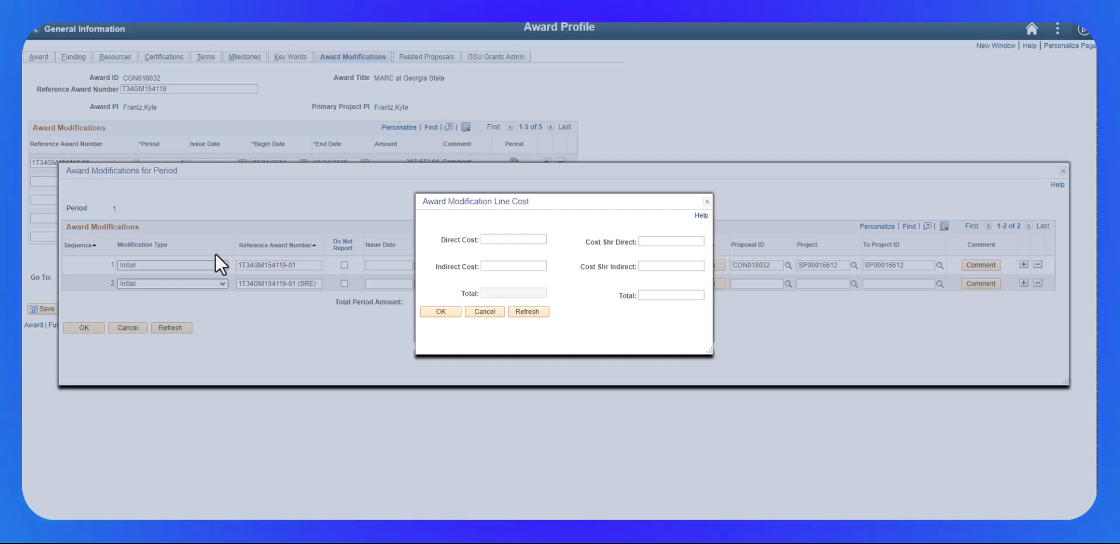
text(17500)
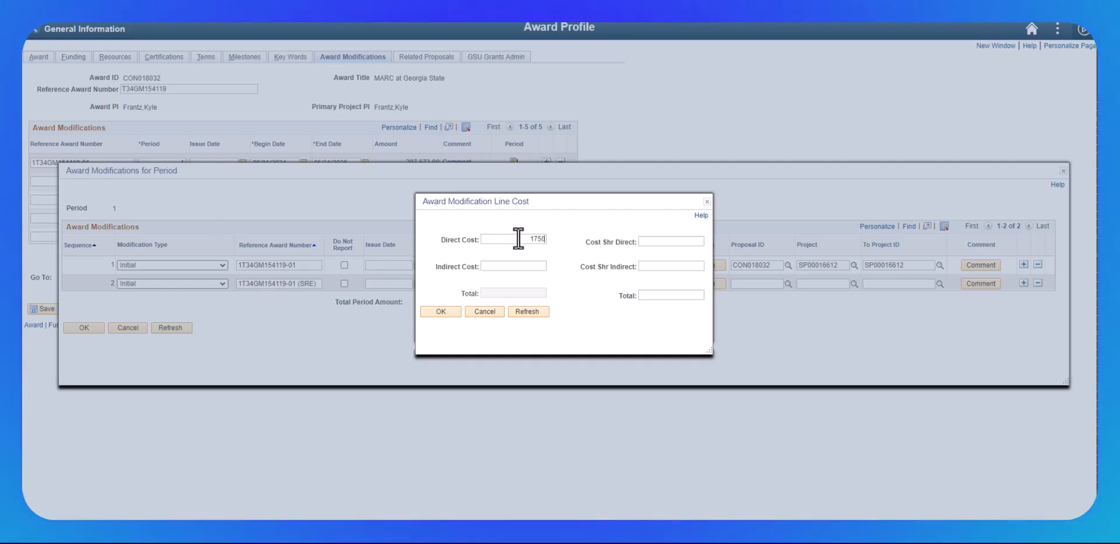
key(Tab)
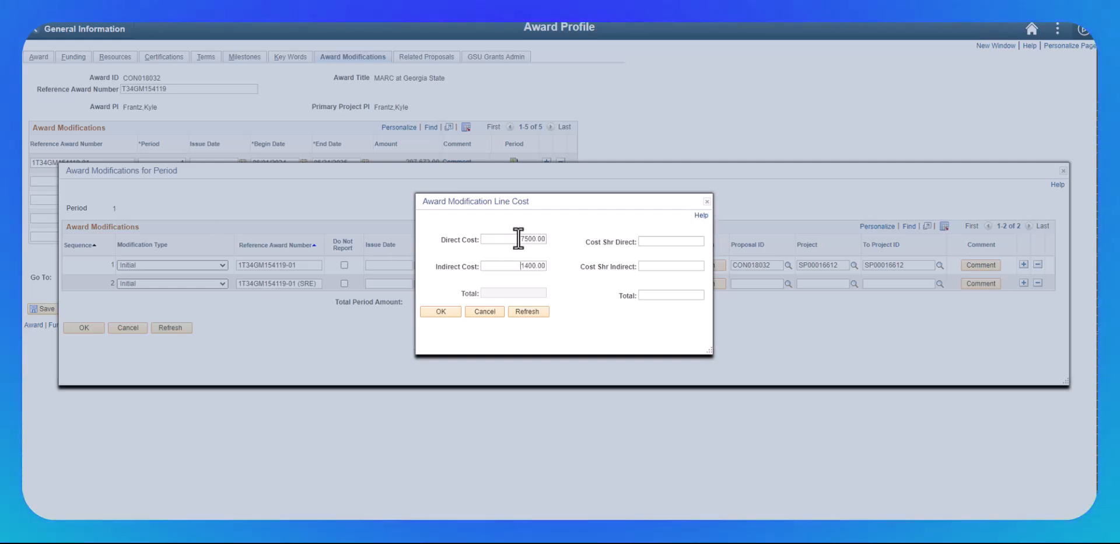
click(439, 310)
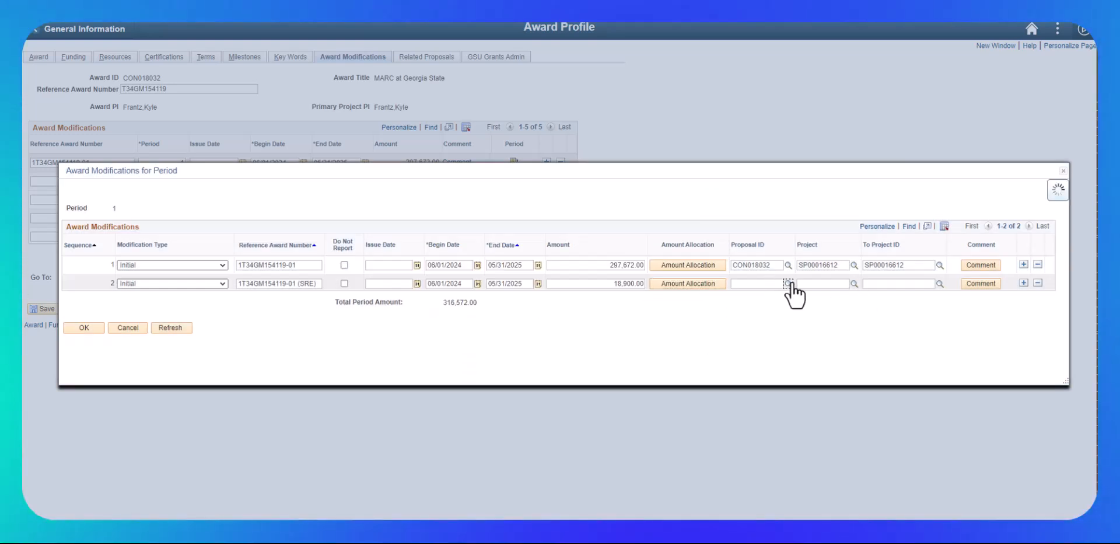
Step: Assign proposal CON018032 to the second line and set both Project and To Project ID to SP00016617
click(788, 283)
click(456, 305)
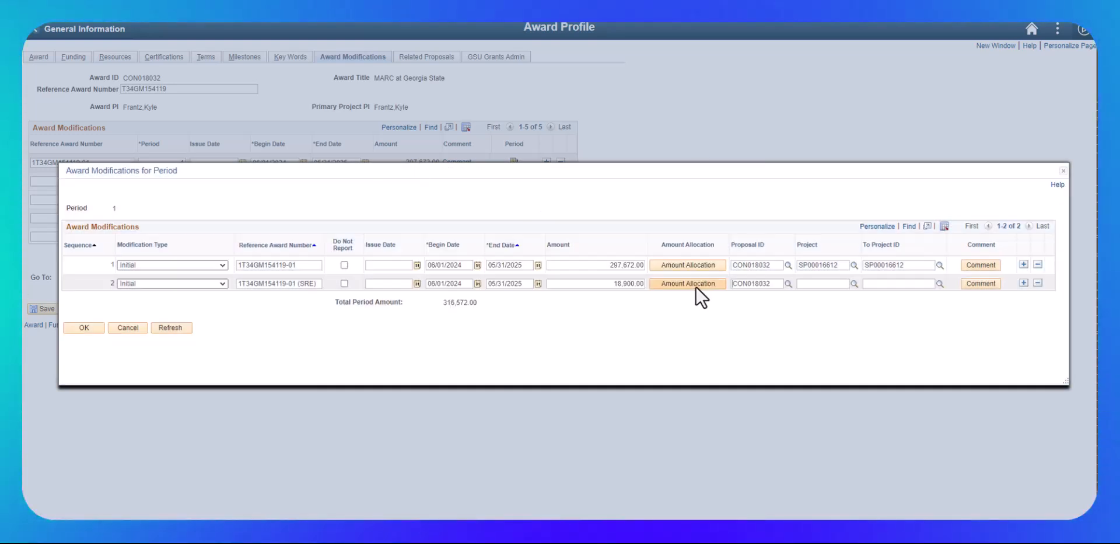
click(854, 284)
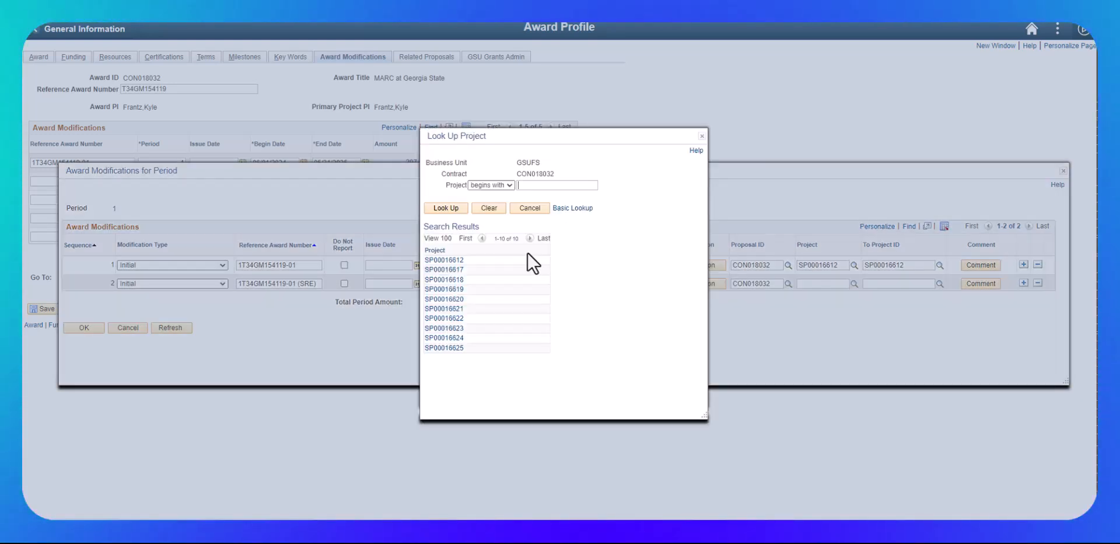
click(450, 269)
click(940, 284)
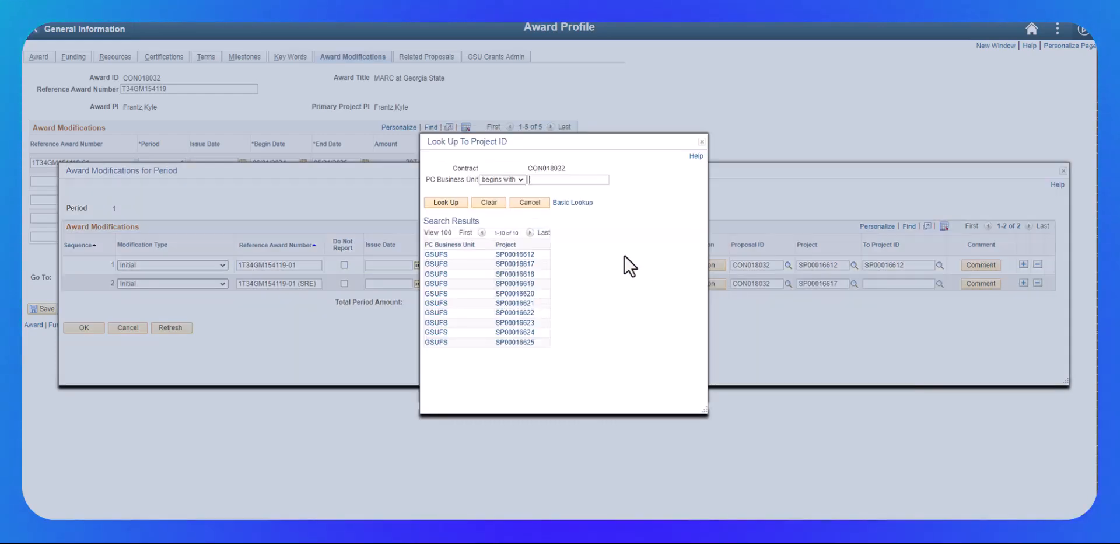
click(512, 270)
Step: Add the comment "Restricted SRE funding" to the second period 1 modification line, accept the modifications and save the award
click(981, 283)
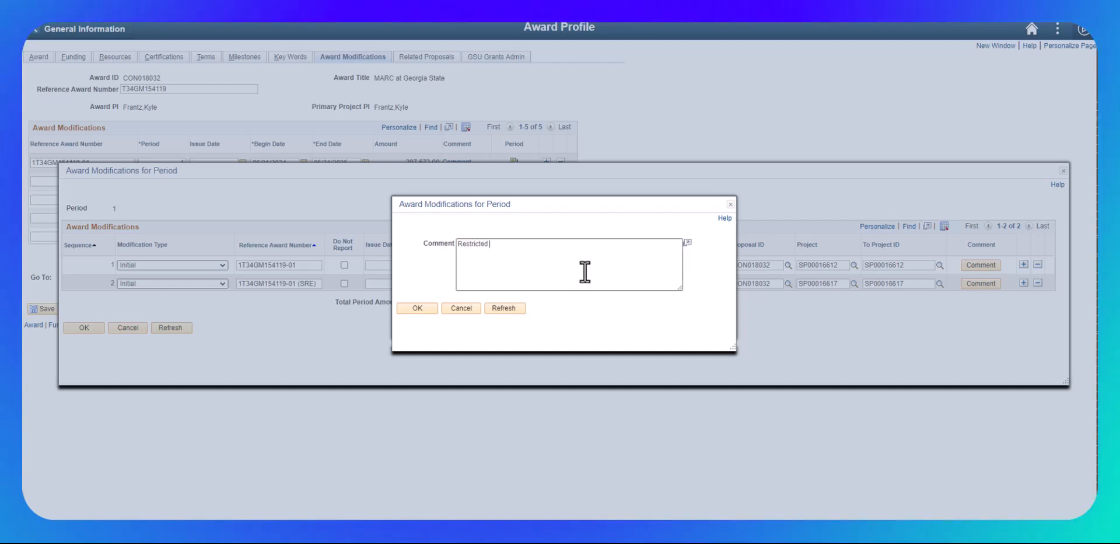
text(Restricted SRE funding)
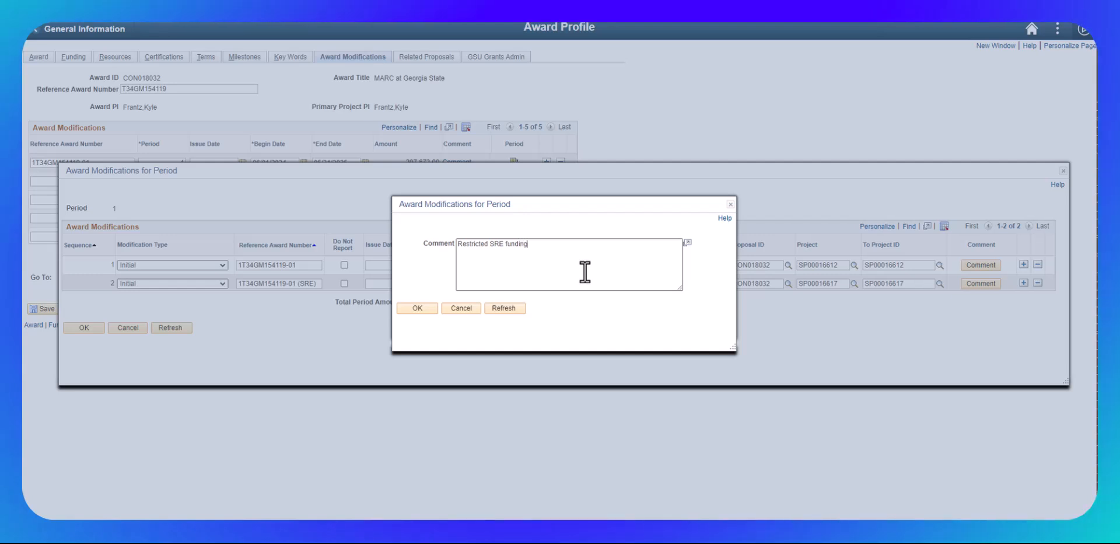
click(433, 307)
click(82, 328)
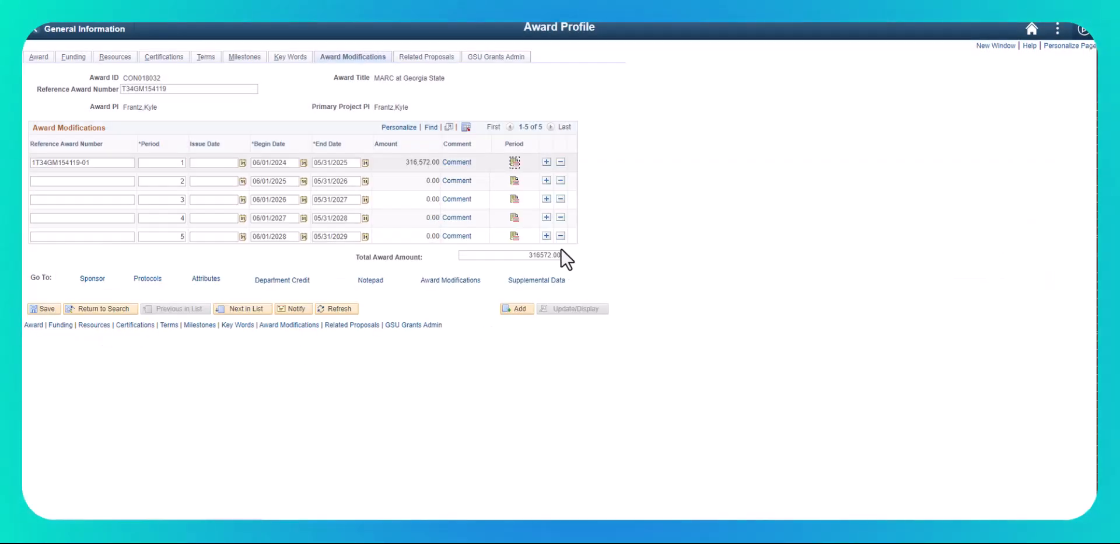
click(41, 309)
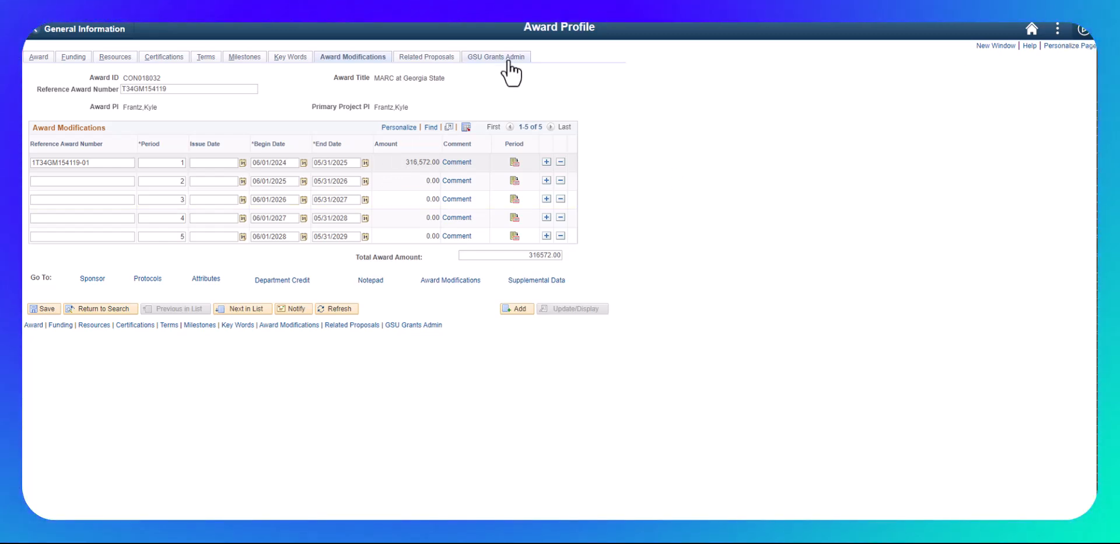
Step: Set the award's cumulative project funding to 279,400 direct and 18,272 indirect in the GSU grants administration data and save
click(489, 59)
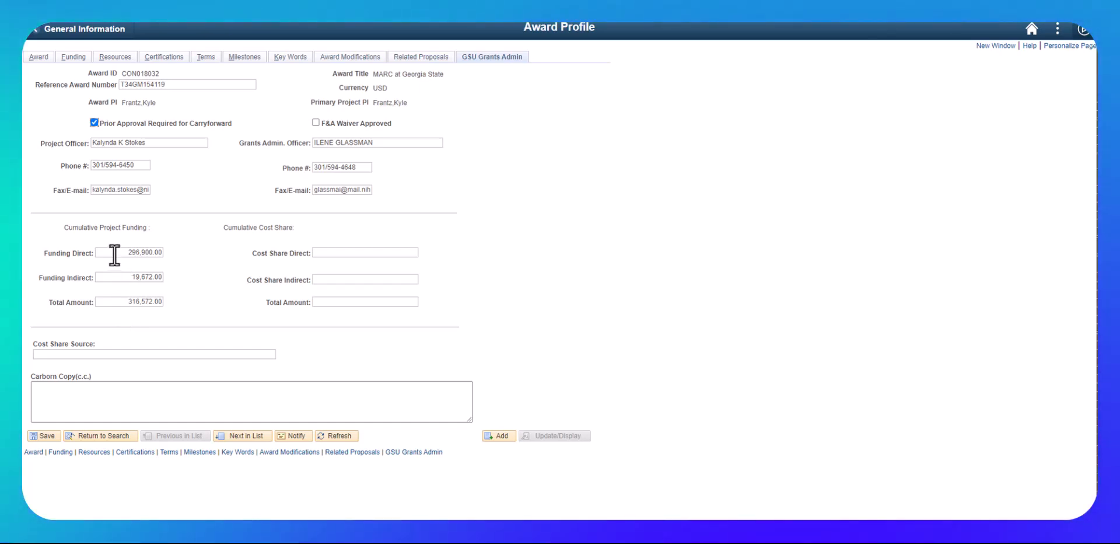
drag(114, 254, 202, 262)
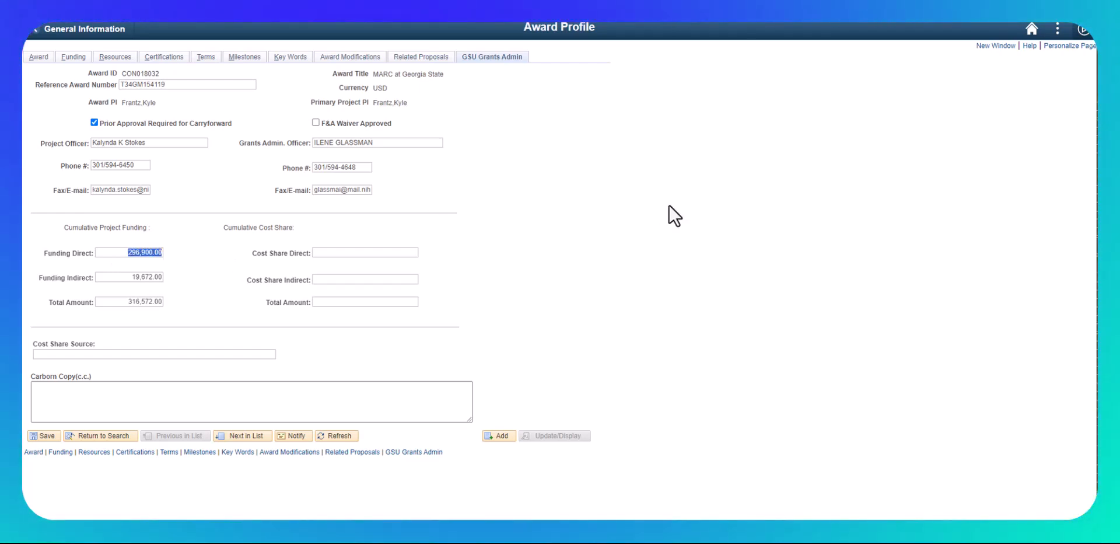
text(279400)
key(Tab)
text(18272)
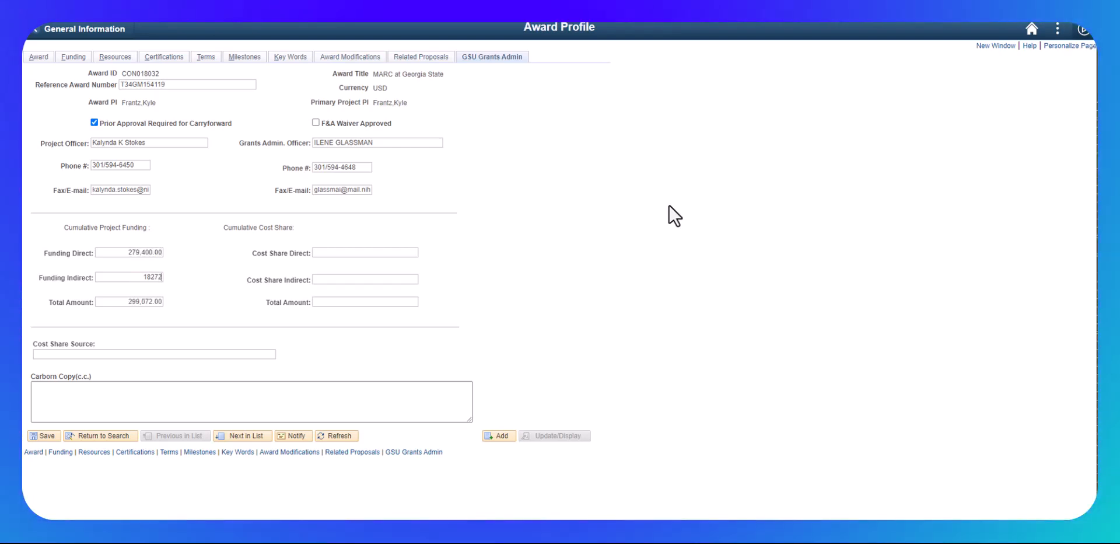
key(Tab)
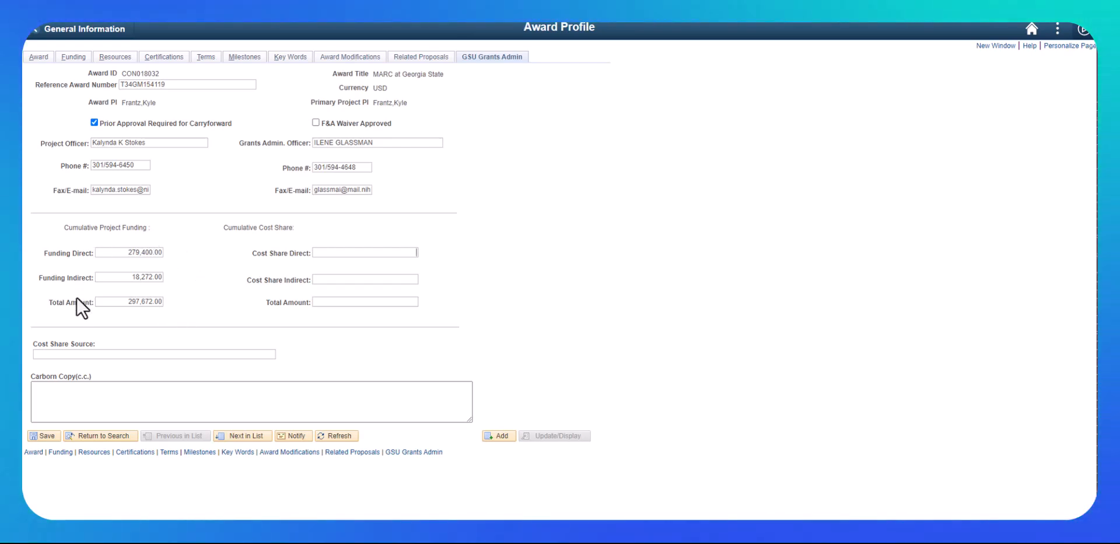
click(39, 436)
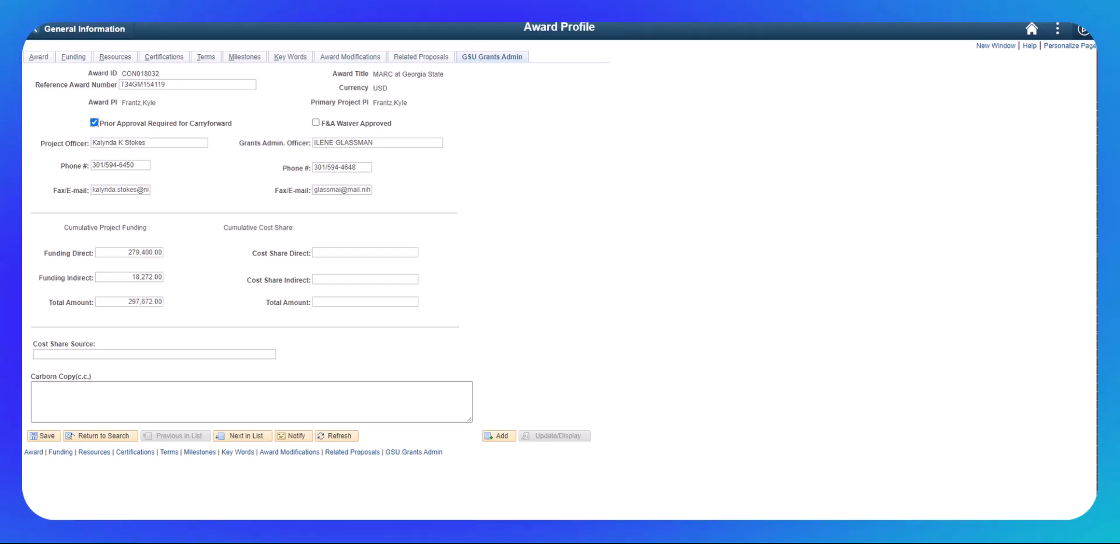
Step: Open the period 1 budget detail of project SP00016612 from the full funding list and add lines to its budget amounts
click(72, 58)
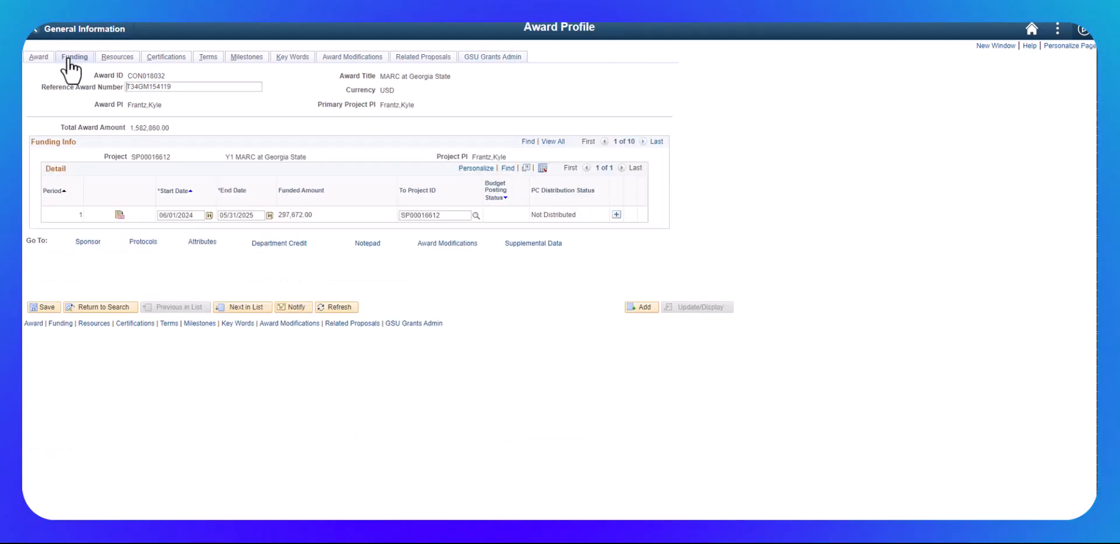
click(557, 143)
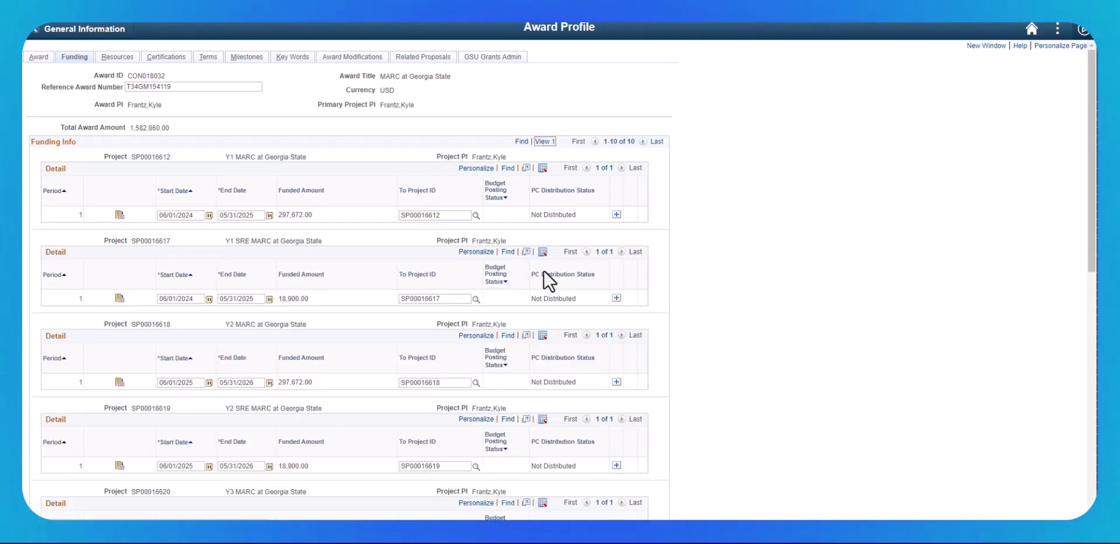
scroll(525, 304, down, 5)
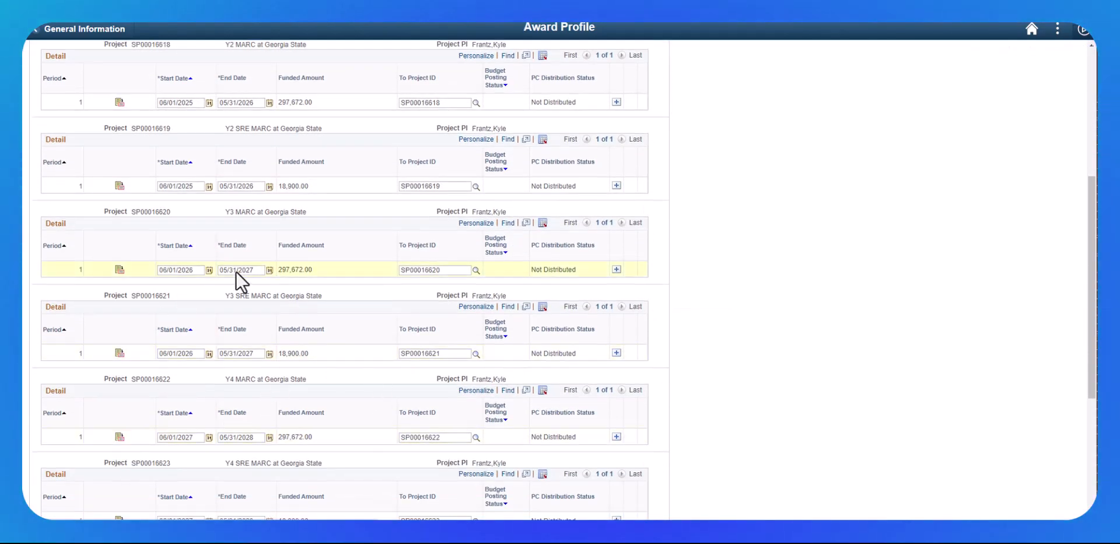
scroll(320, 355, up, 5)
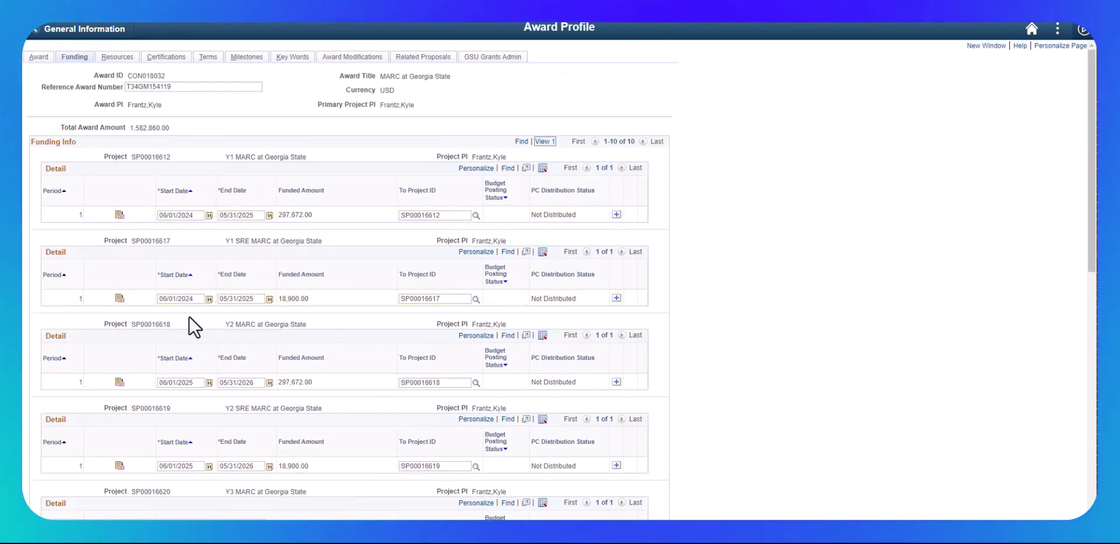
click(117, 216)
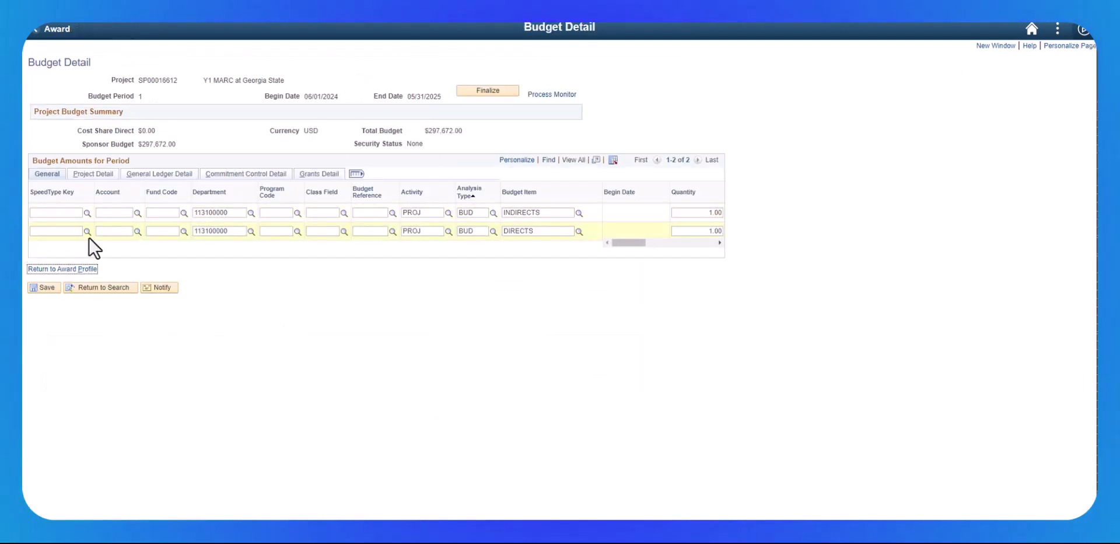
drag(638, 242, 727, 242)
click(694, 231)
click(693, 231)
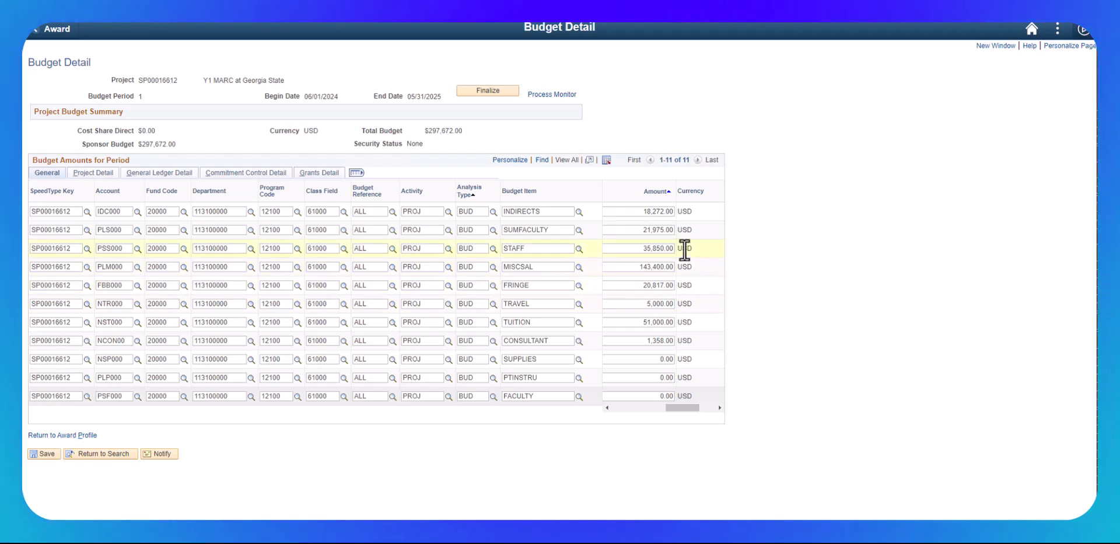
Step: Check the ledger groups and amounts of the SP00016612 budget lines, and finalize the budget, monitoring its process run status
click(267, 174)
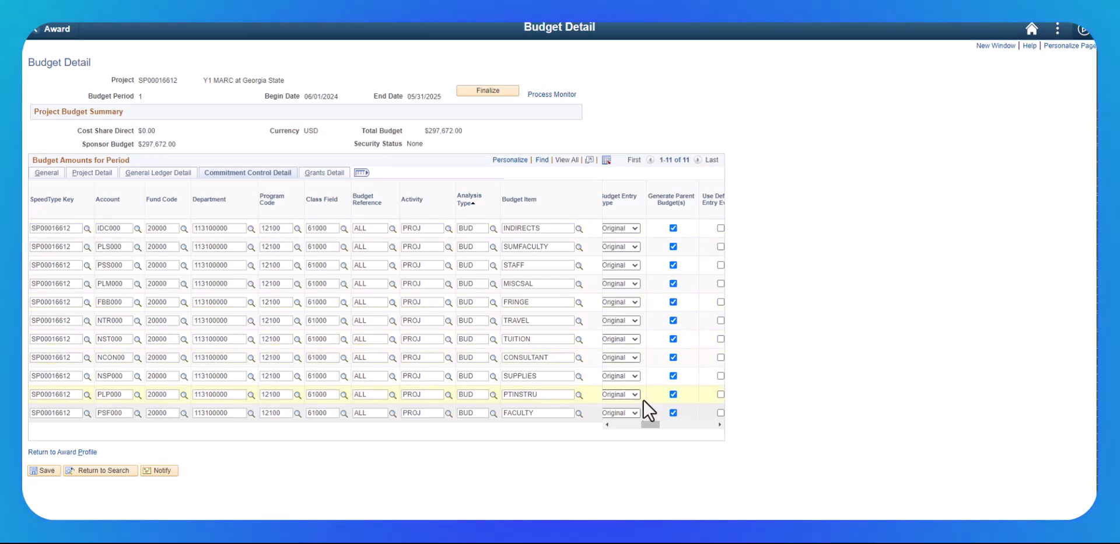
drag(649, 423, 618, 423)
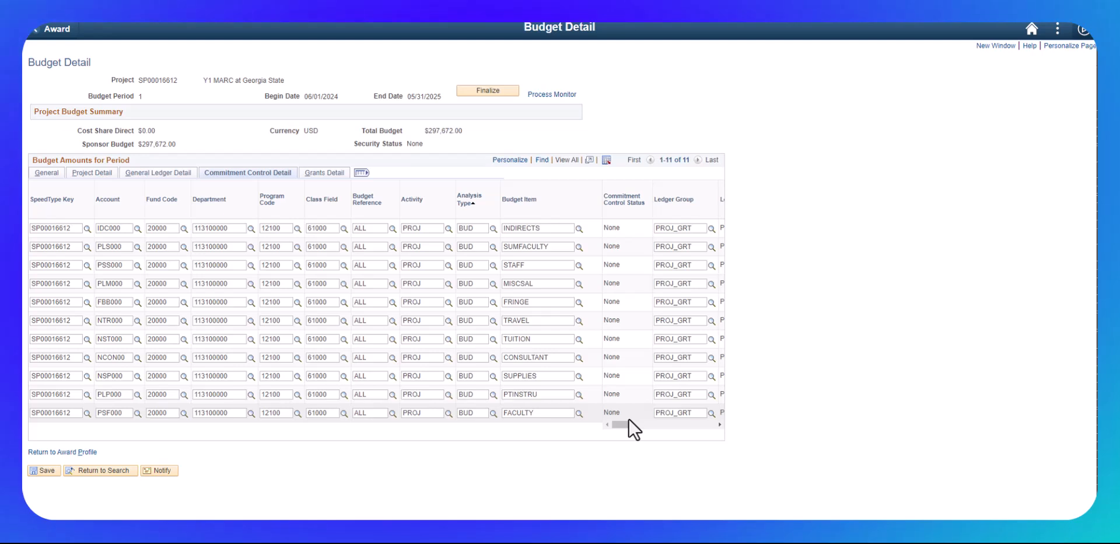
click(51, 177)
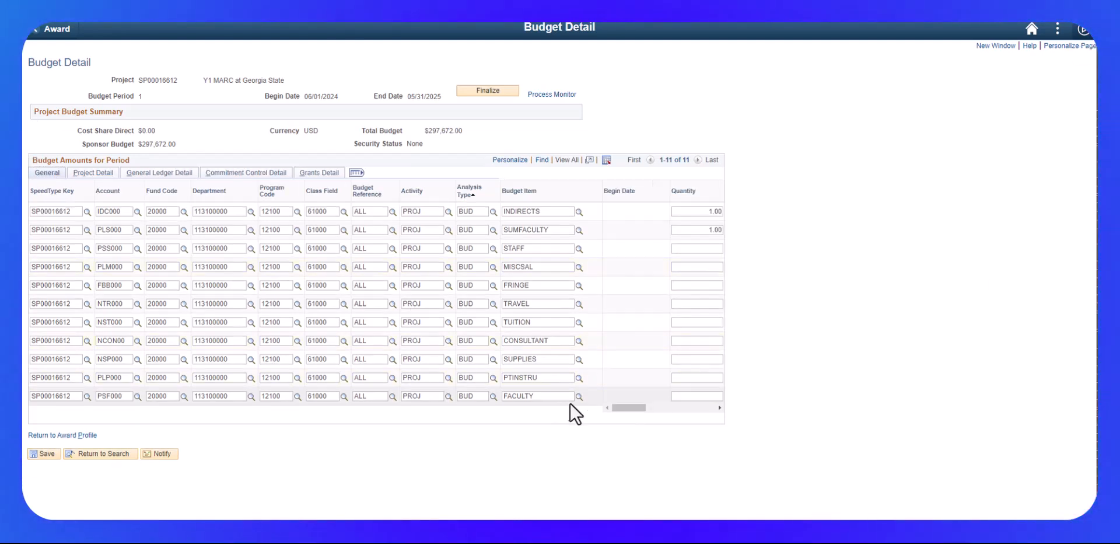
drag(626, 407, 667, 404)
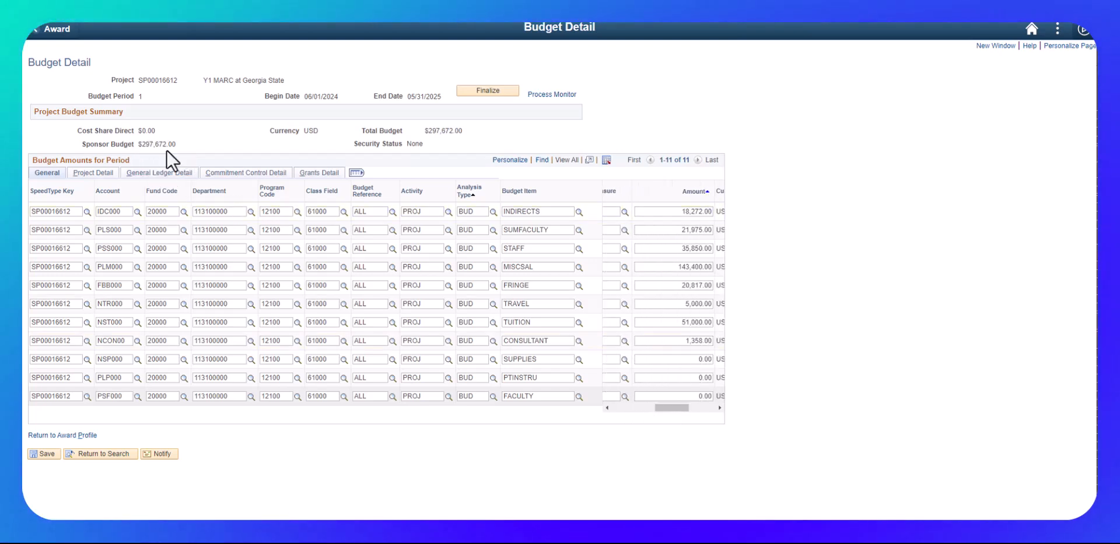
click(481, 91)
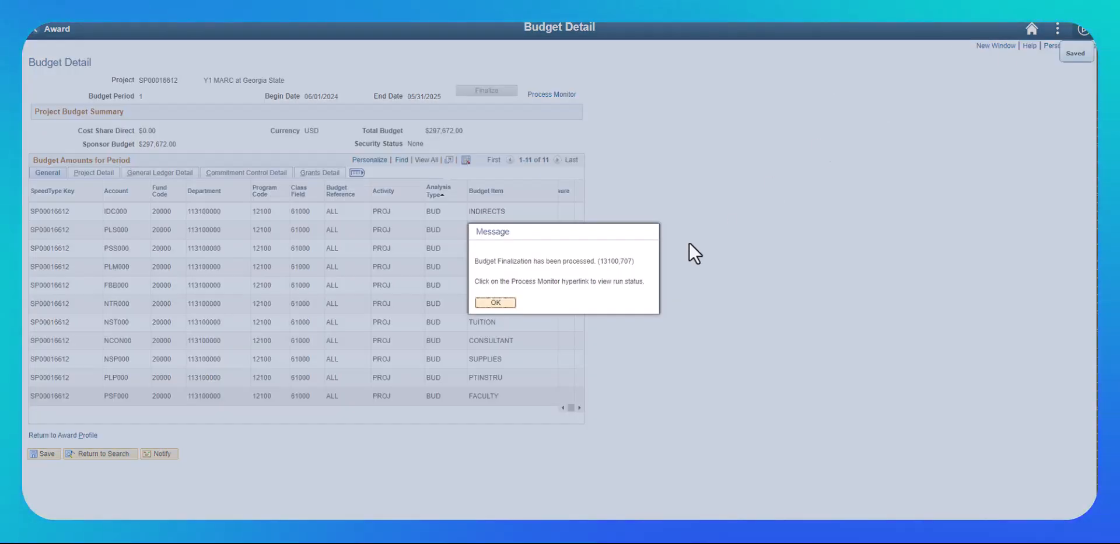
click(495, 302)
click(551, 94)
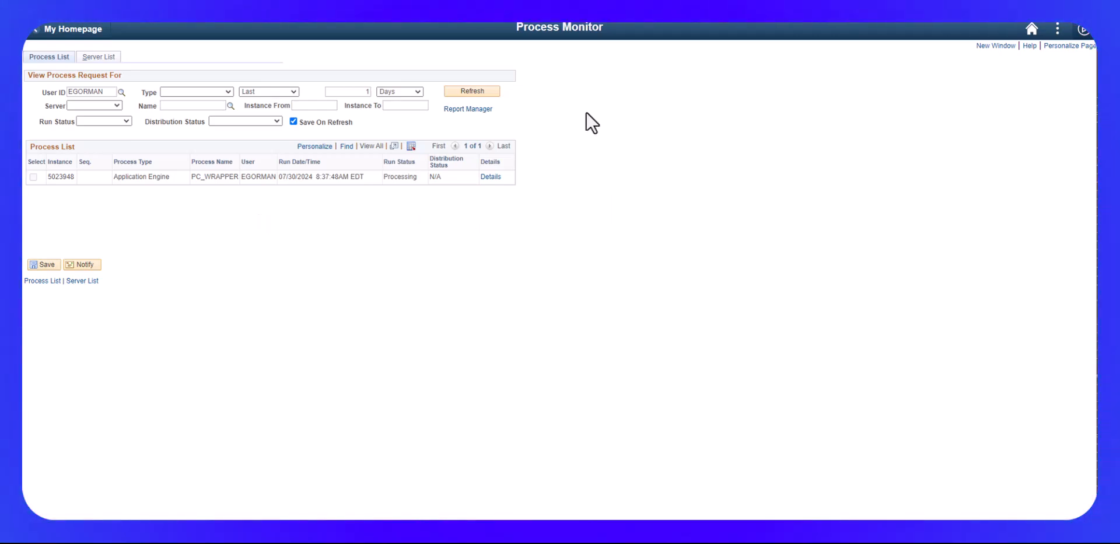
click(473, 92)
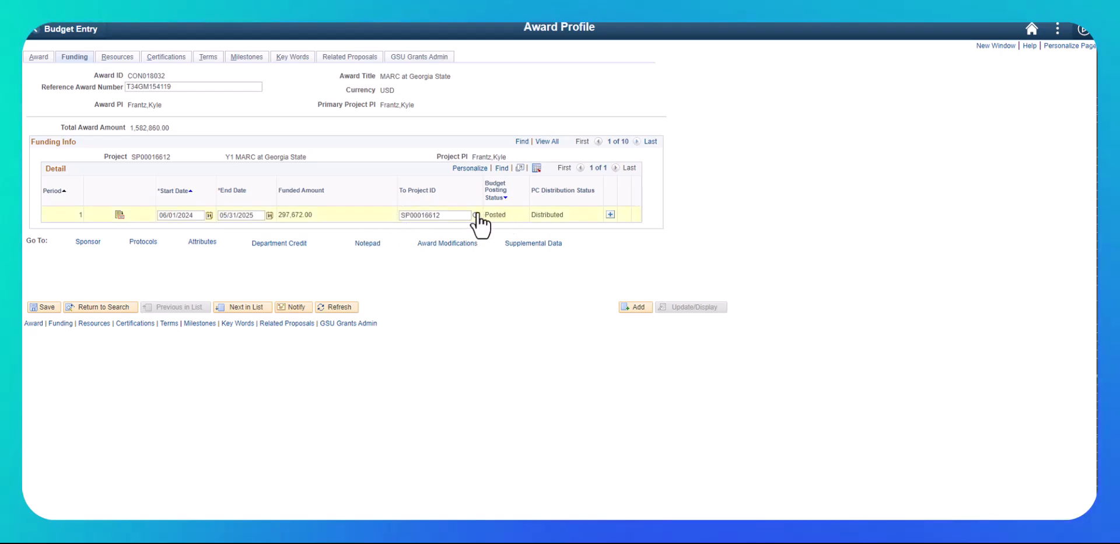
Step: Open the period 1 budget detail of project SP00016617 from the full funding list and set its commitment control ledger group to PROJ_GRT
click(548, 143)
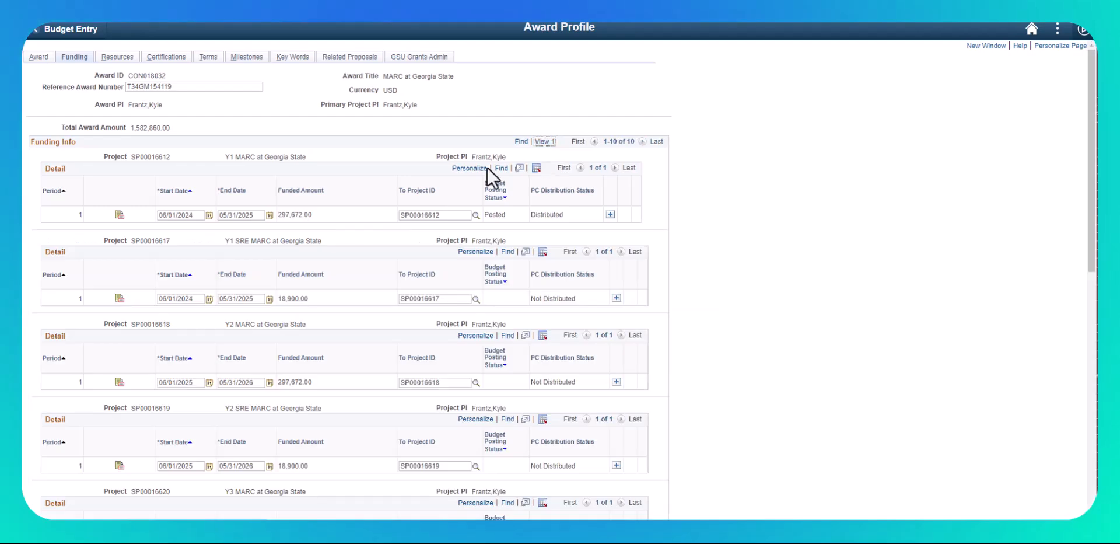
click(118, 299)
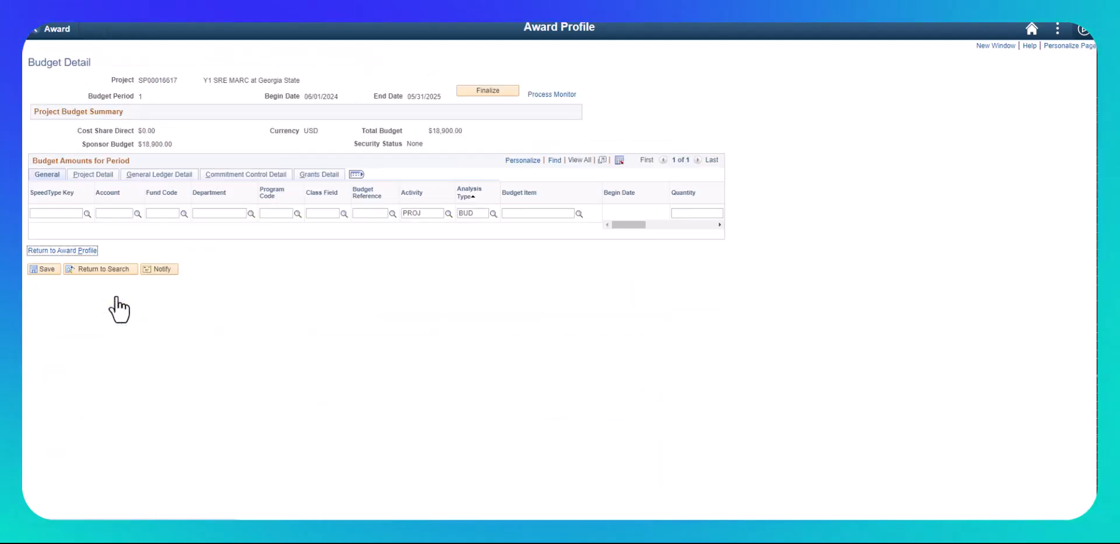
click(241, 174)
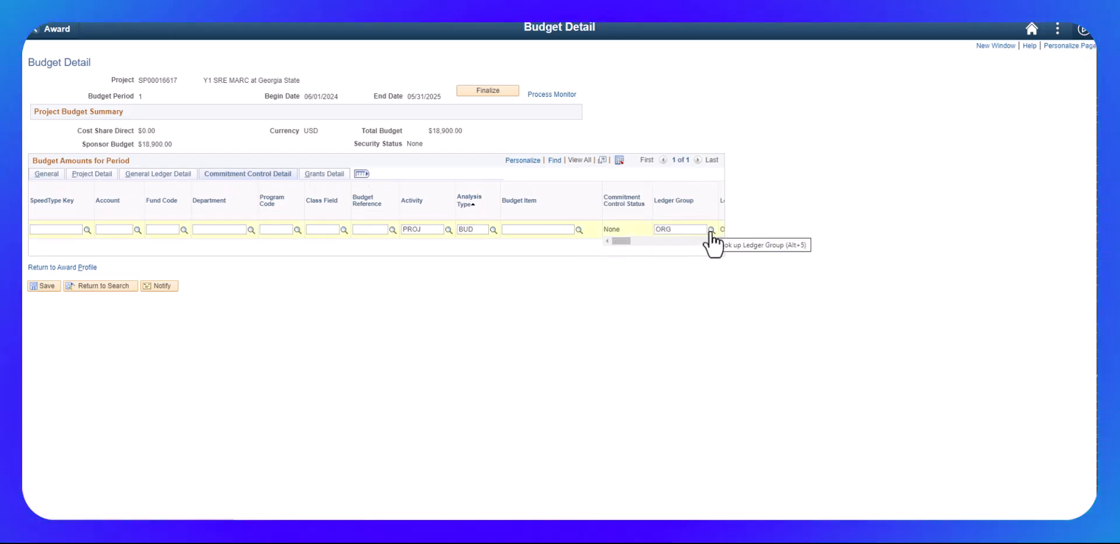
click(694, 232)
key(BackSpace)
key(BackSpace)
key(BackSpace)
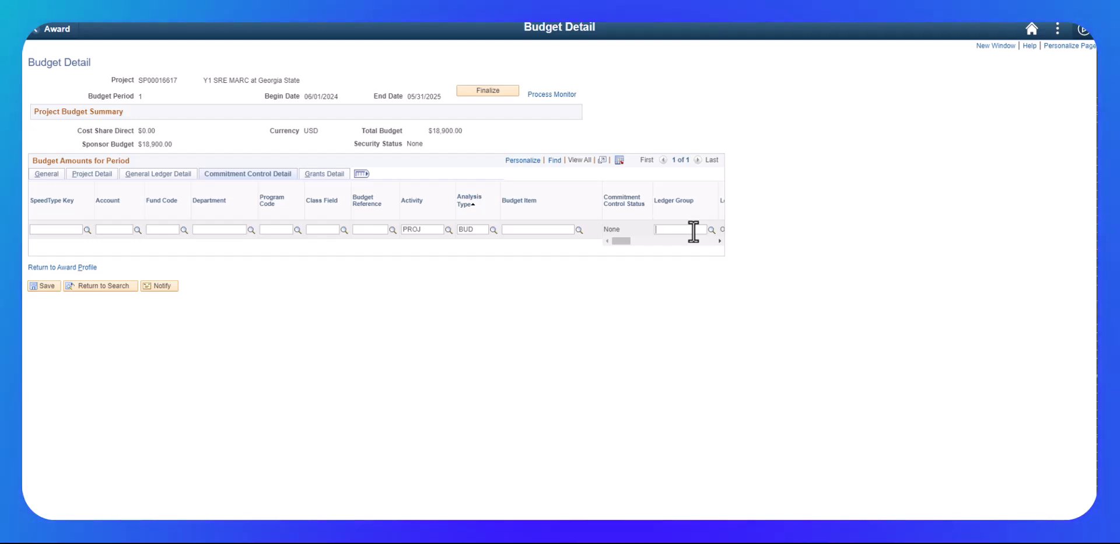
text(Proj)
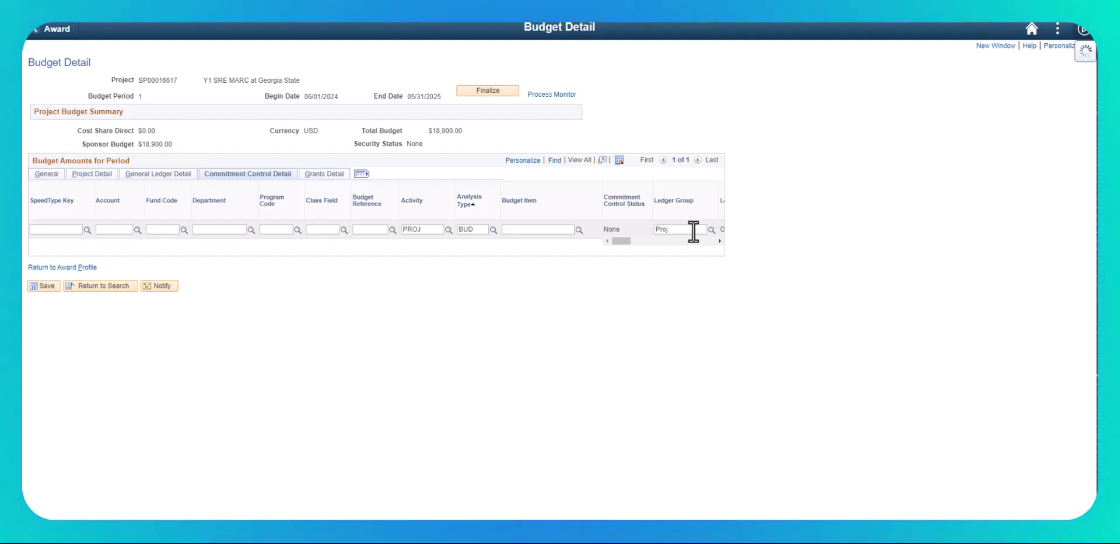
click(677, 250)
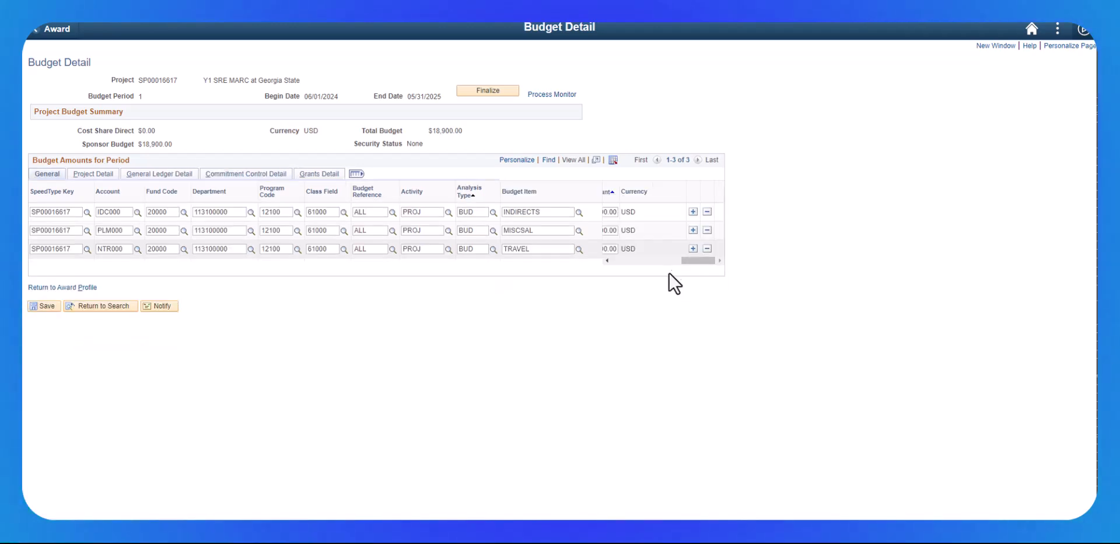
Step: Check the SP00016617 budget line amounts and finalize the budget, saving it and returning to the award profile
drag(685, 260, 663, 260)
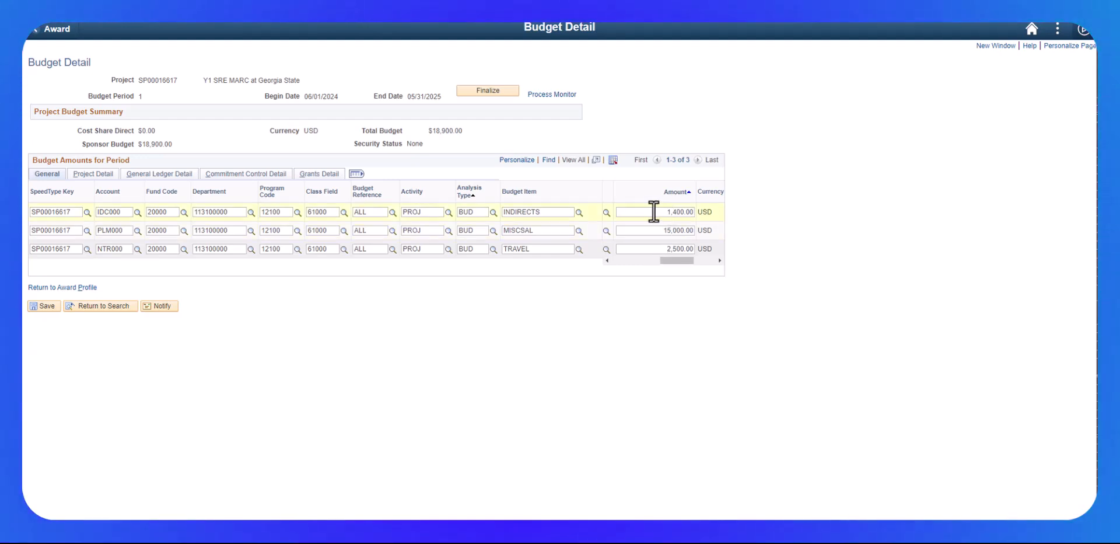
click(482, 91)
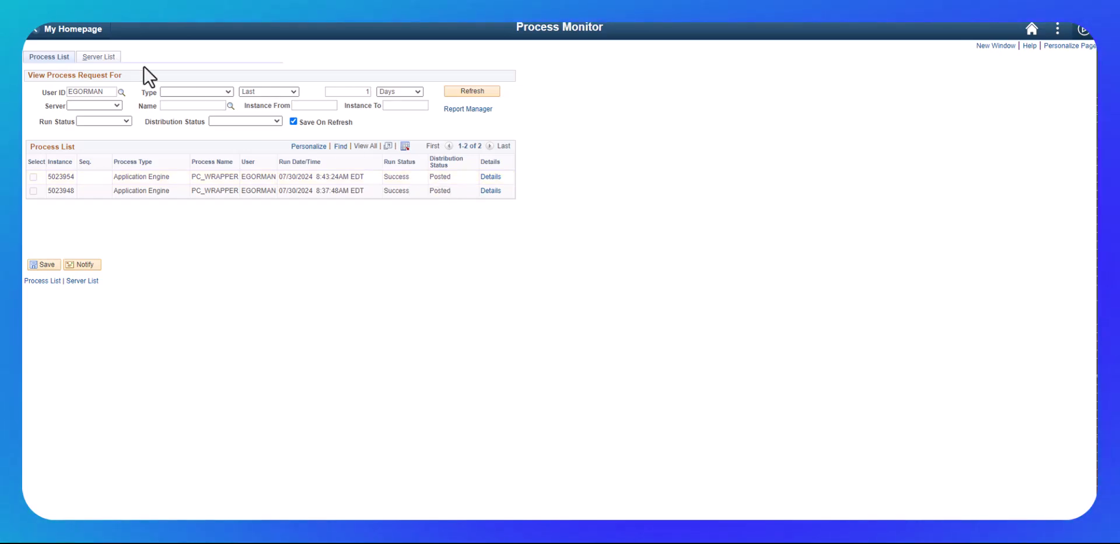
click(97, 17)
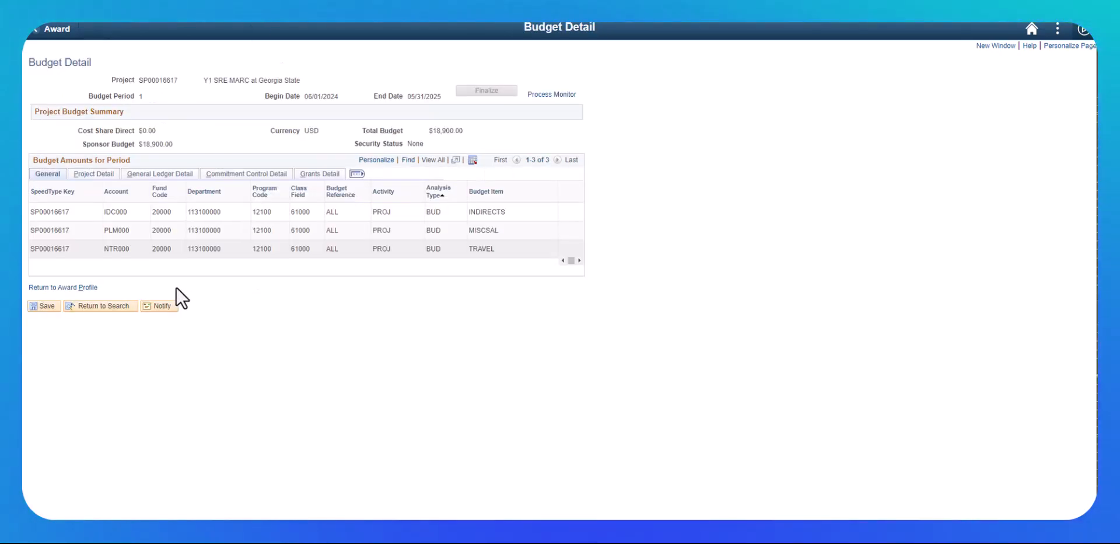
click(44, 305)
click(52, 290)
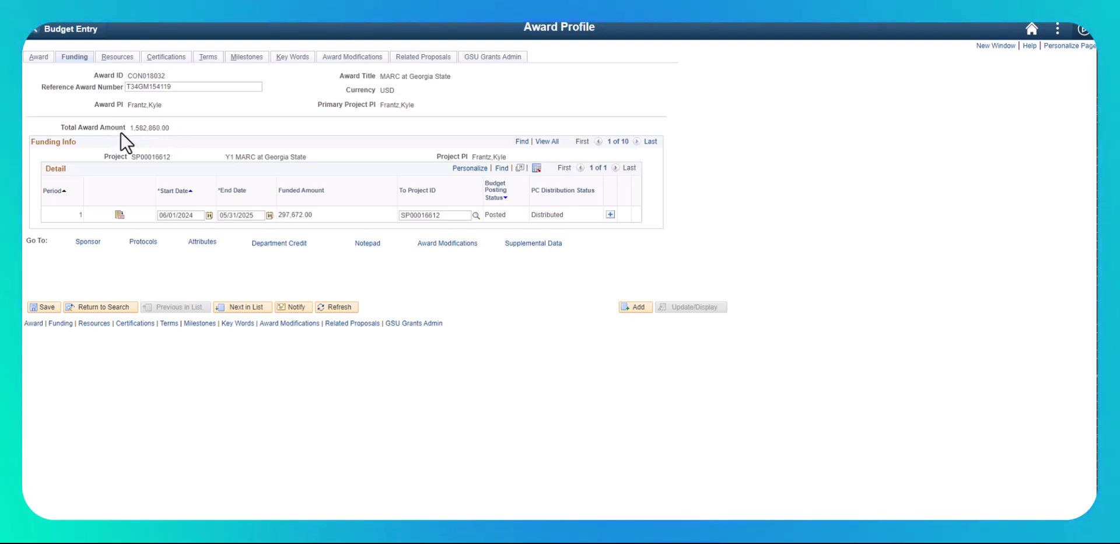
Step: Review the award modifications and the project department details of SP00016612, then return to the award profile
click(461, 244)
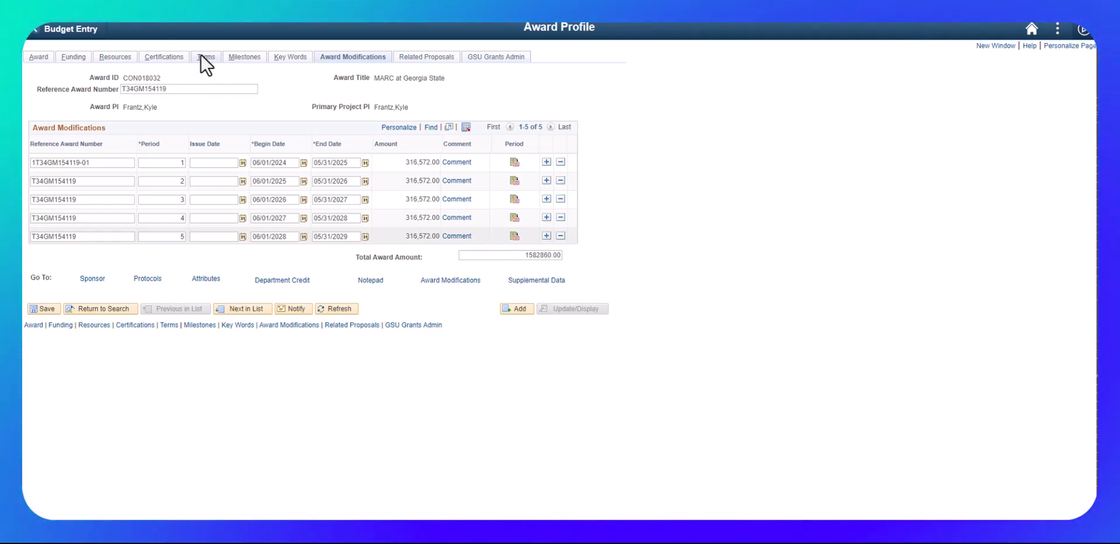
click(38, 58)
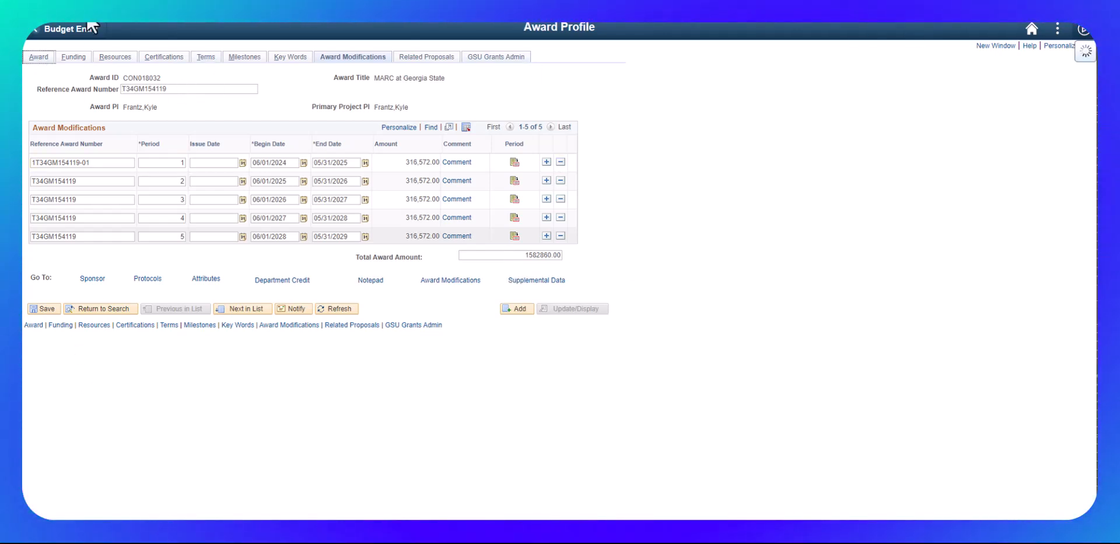
click(125, 379)
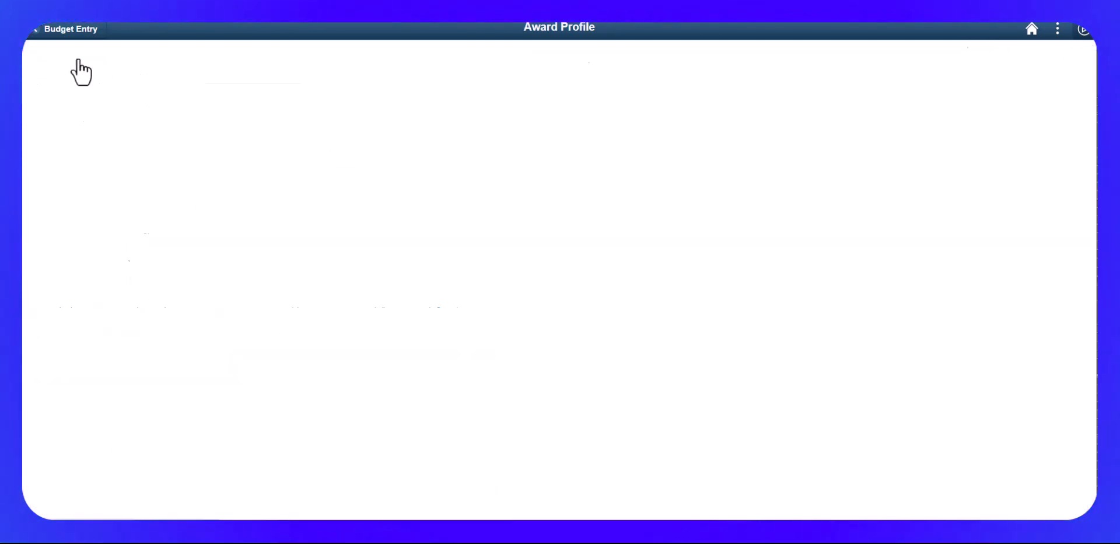
click(135, 57)
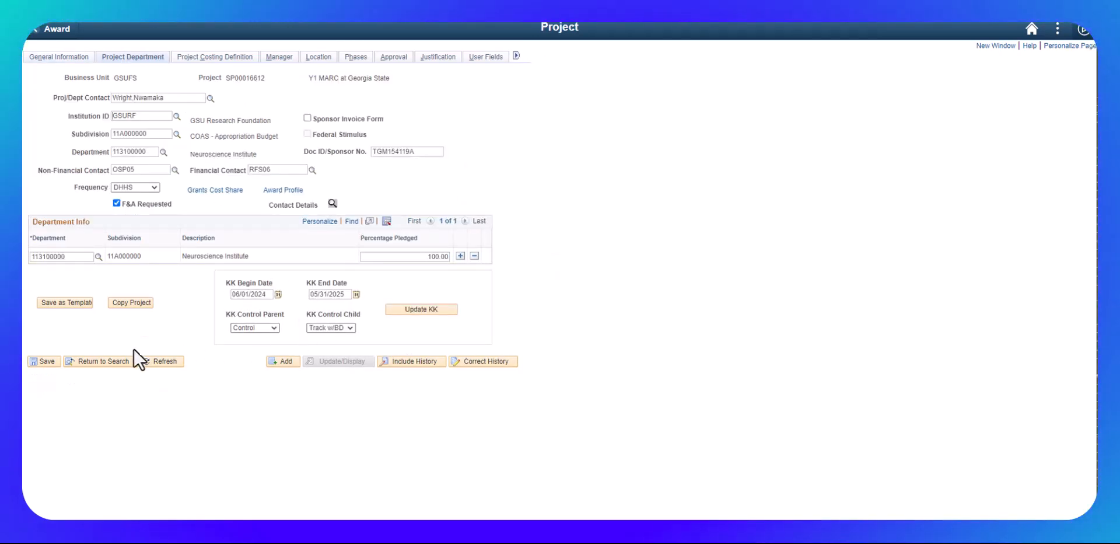
click(69, 59)
click(36, 374)
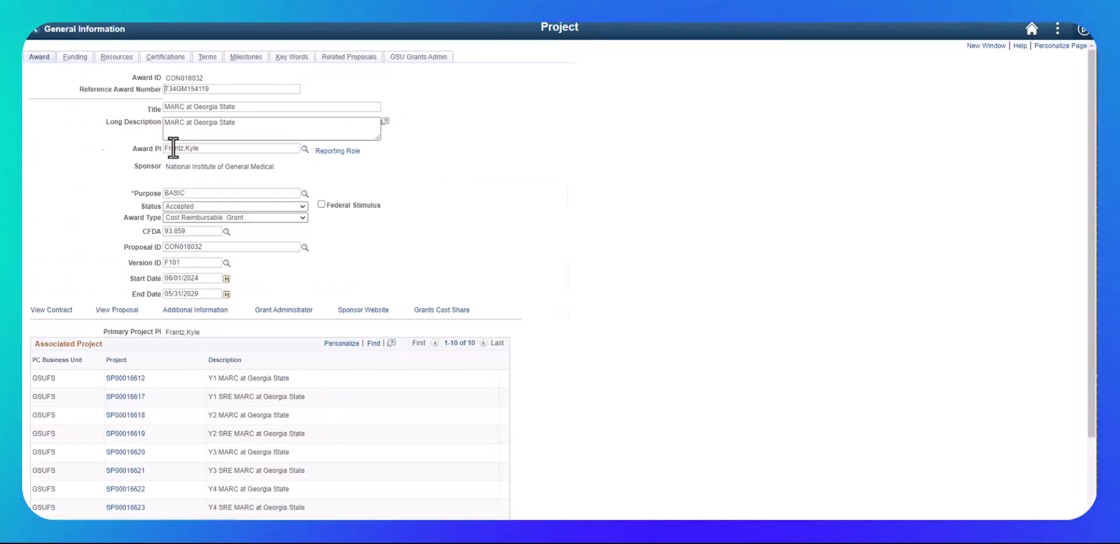
Step: Check the project department details and commitment control settings of SP00016617, and save the project before leaving it
click(123, 397)
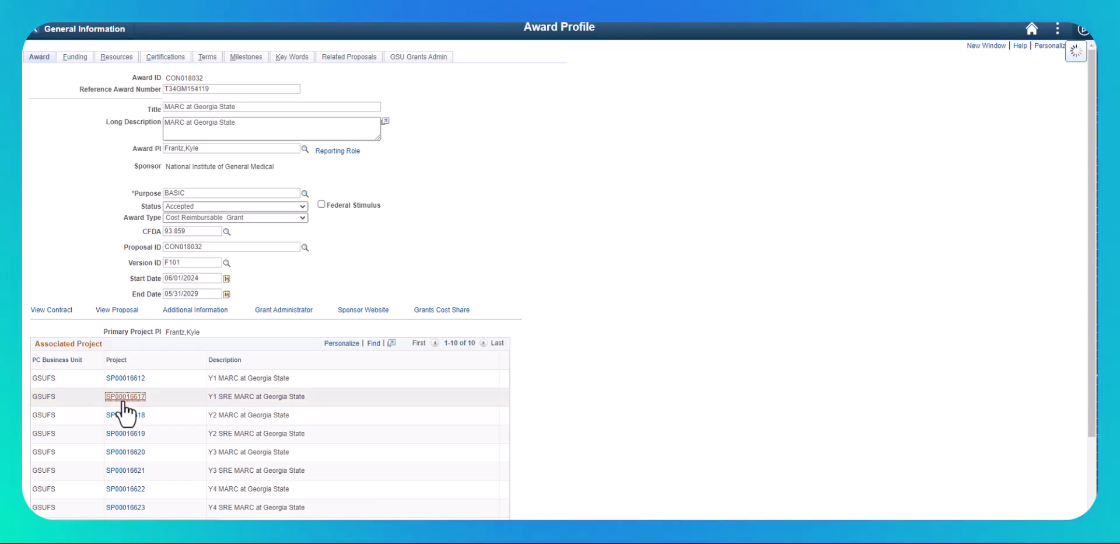
click(133, 56)
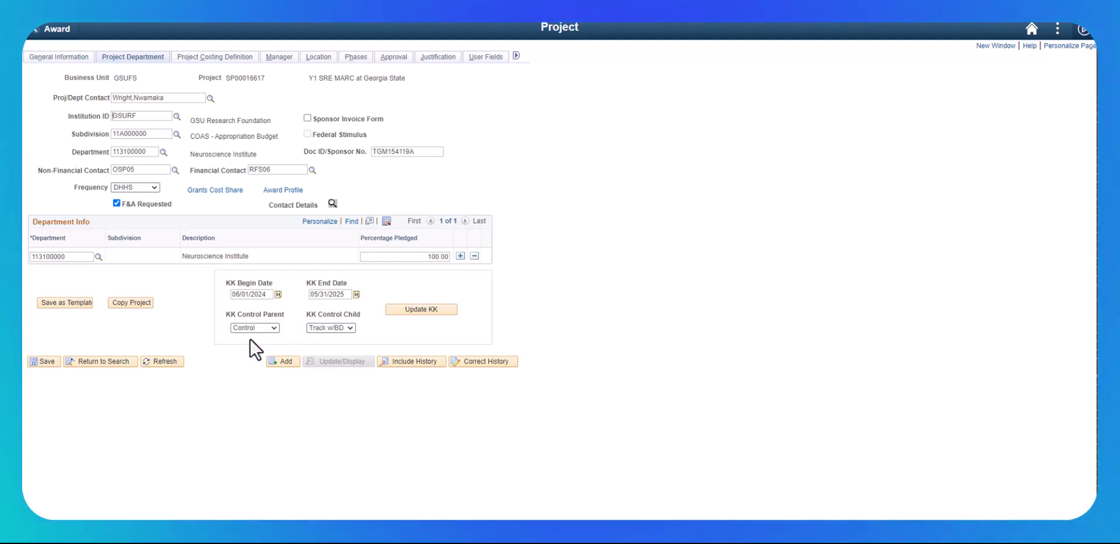
click(35, 360)
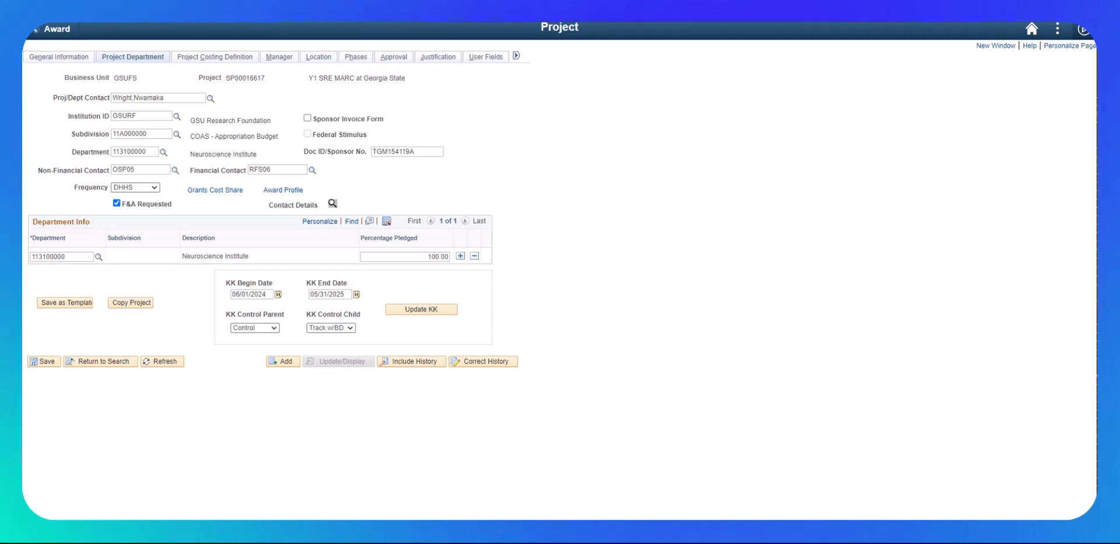
click(51, 30)
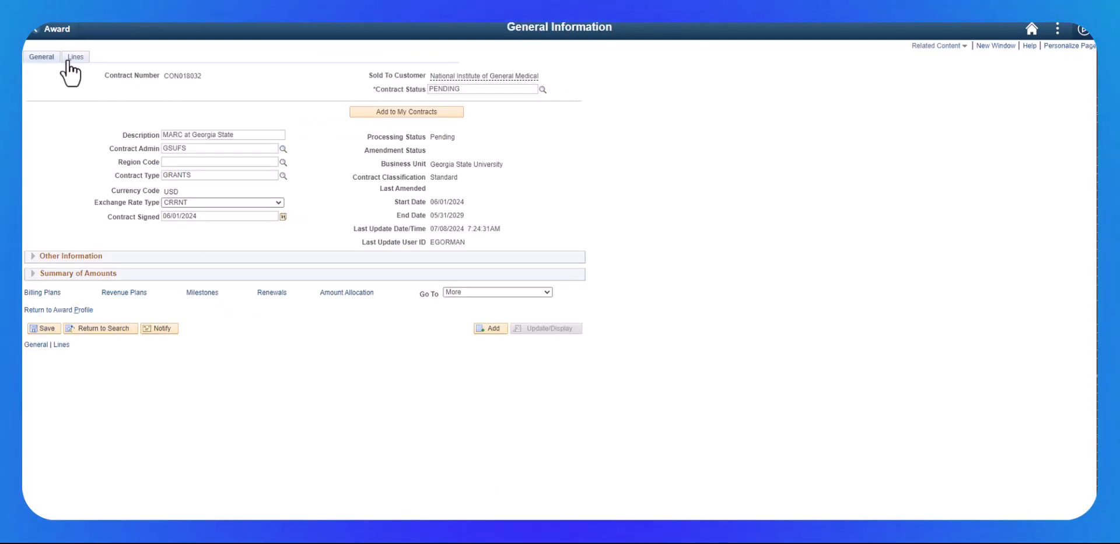
Step: Review the dates, statuses and LOC Doc IDs of the CON018032 contract lines, and return to the general contract information
click(69, 59)
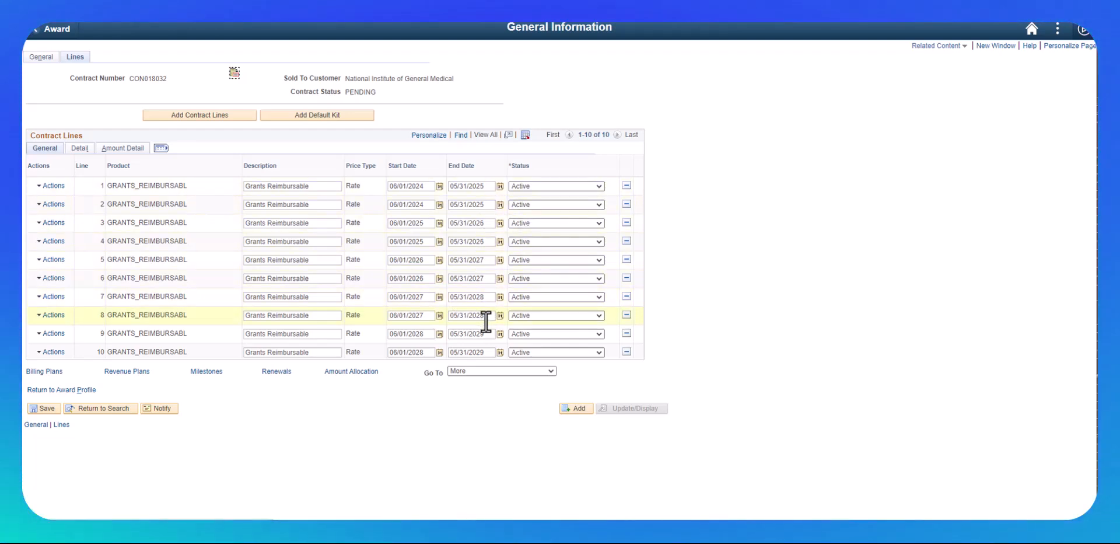
click(80, 148)
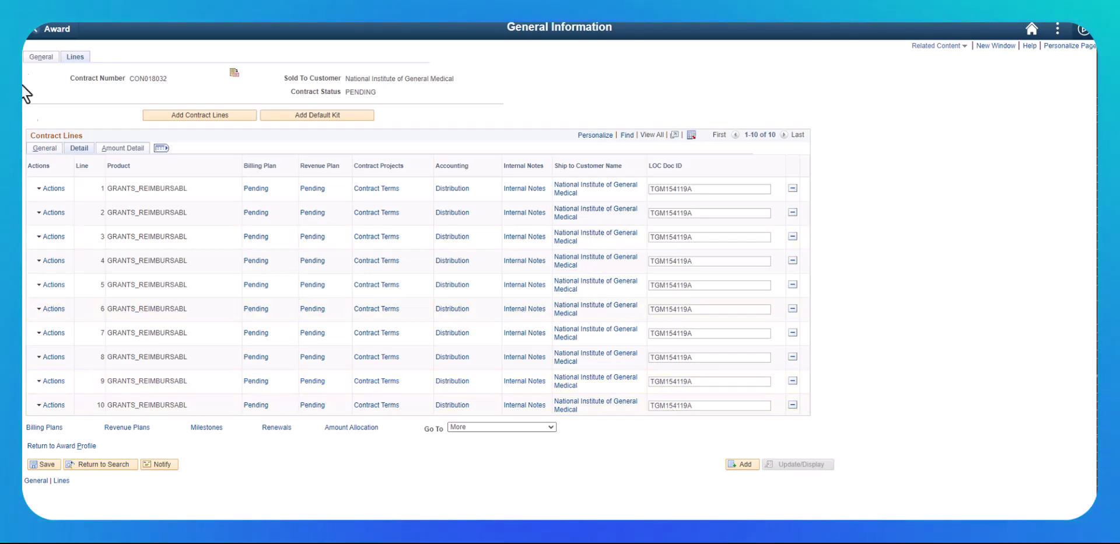
click(36, 57)
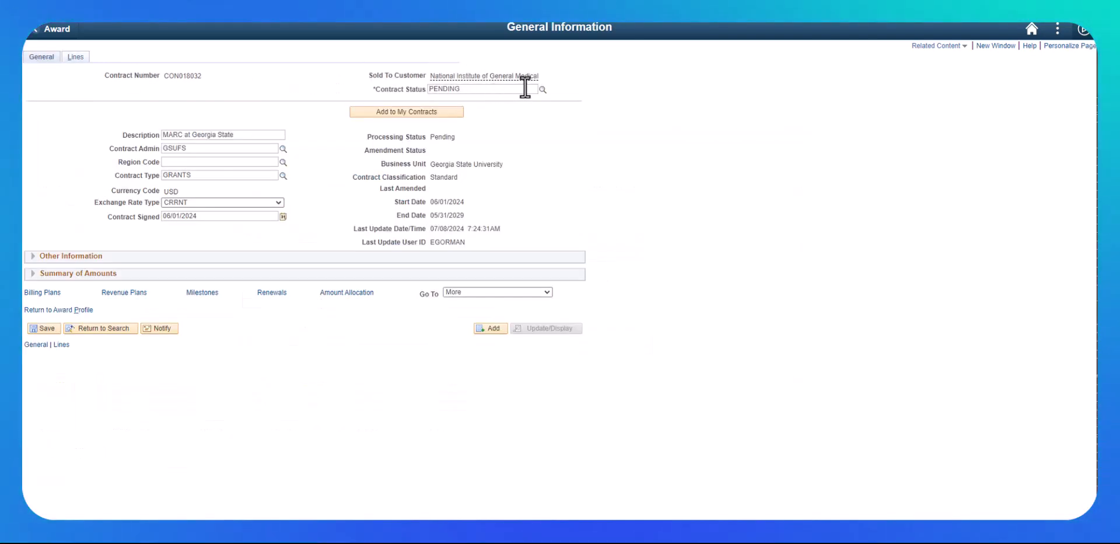
Step: Set the contract status of CON018032 to ACTIVE, save the contract and return to the award profile
click(543, 89)
click(430, 270)
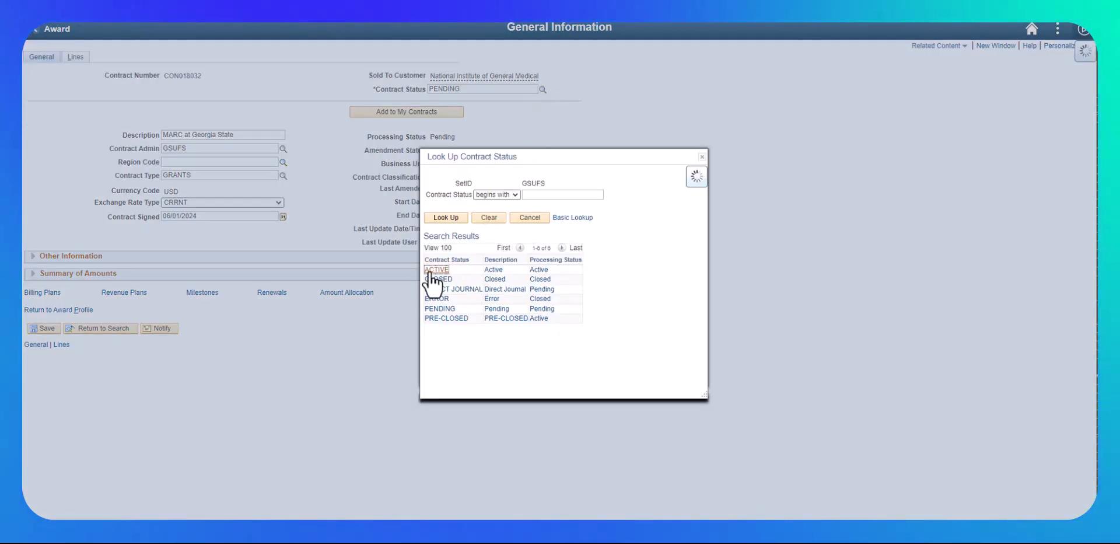
click(30, 327)
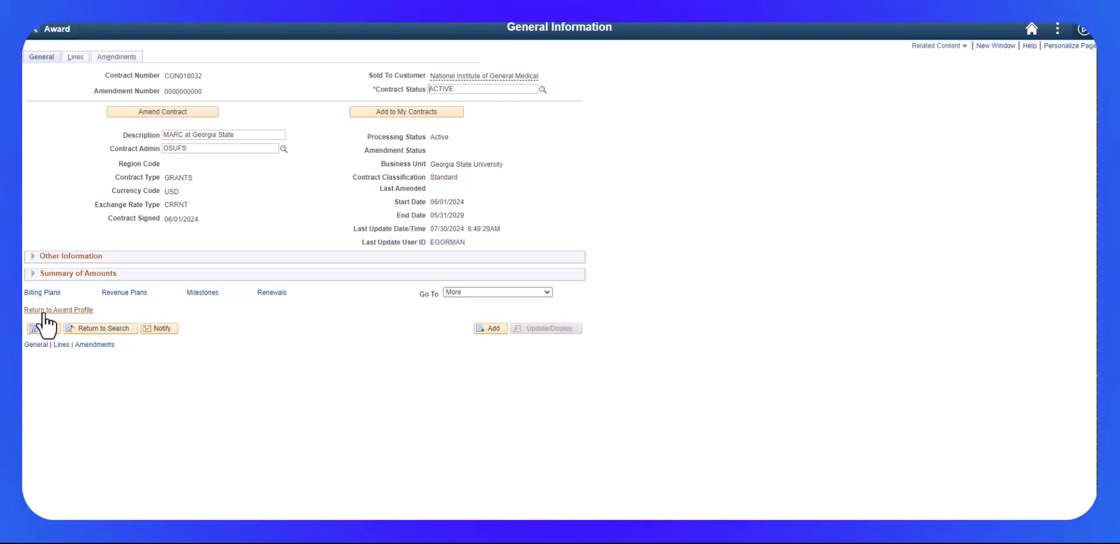
click(42, 310)
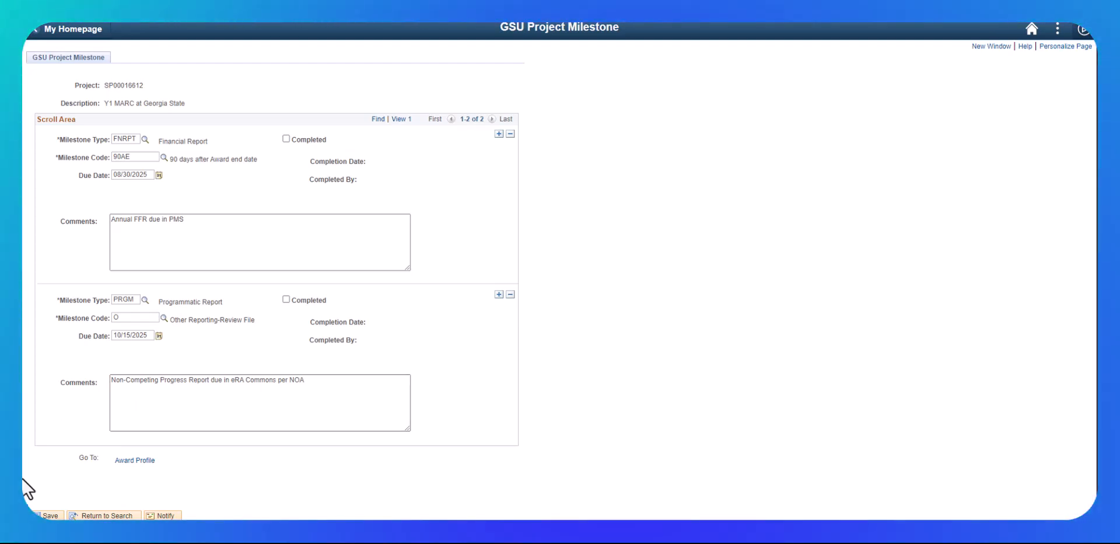
Step: Save the SP00016612 report milestones, and send the email requesting subdivision 11A000000 for projects SP00016617 through SP00016625
click(61, 515)
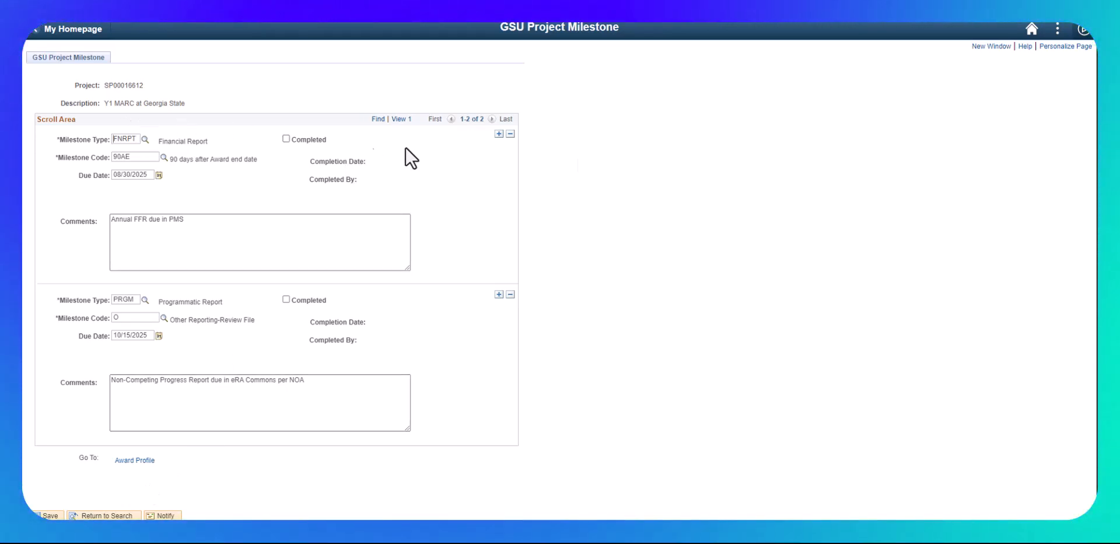
triple_click(207, 380)
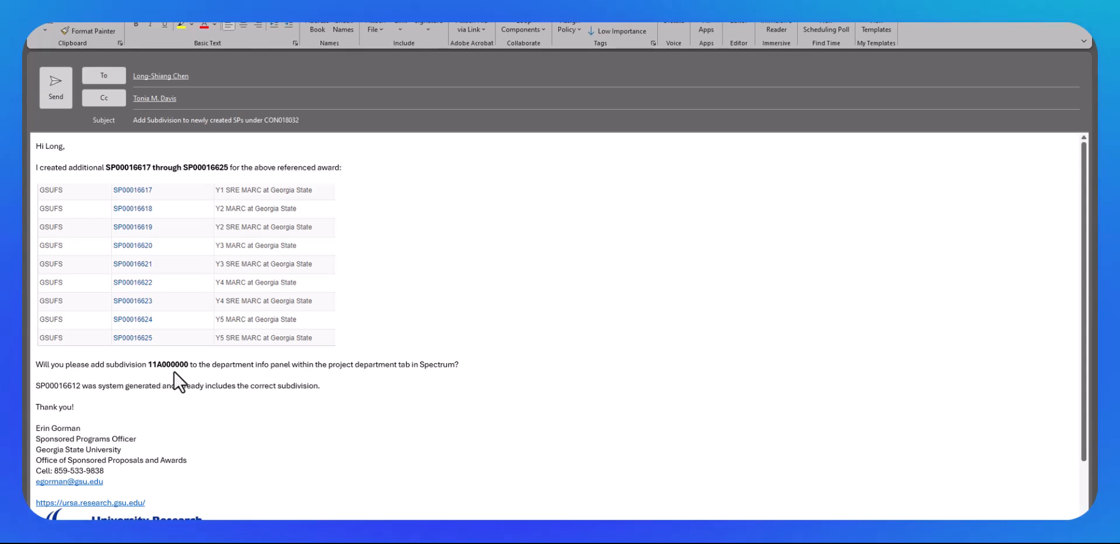
click(58, 79)
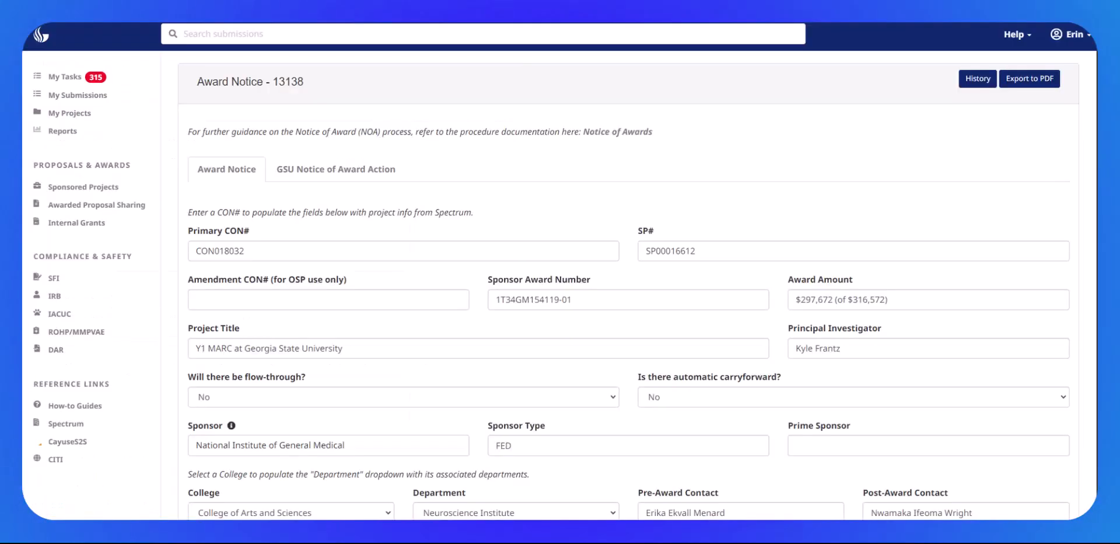
Step: Copy project number SP00016612 from the award notice into the Project ID of the GSU Notice of Award Action
drag(698, 251, 629, 248)
key(ctrl+c)
click(289, 171)
key(ctrl+v)
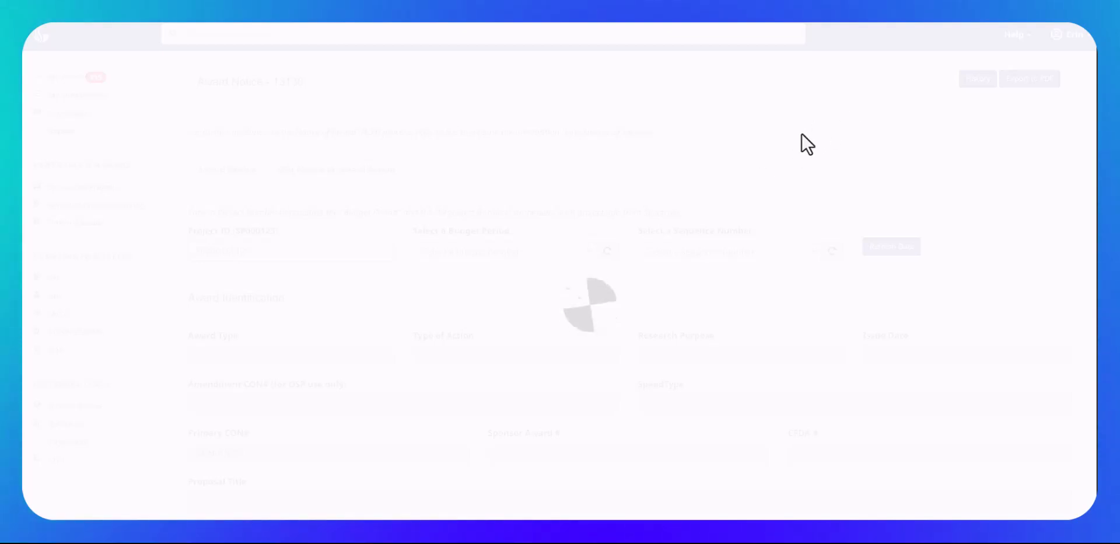
Step: Select budget period 1 and sequence number 1 for the notice of award action and refresh its data from Spectrum
click(609, 257)
click(590, 253)
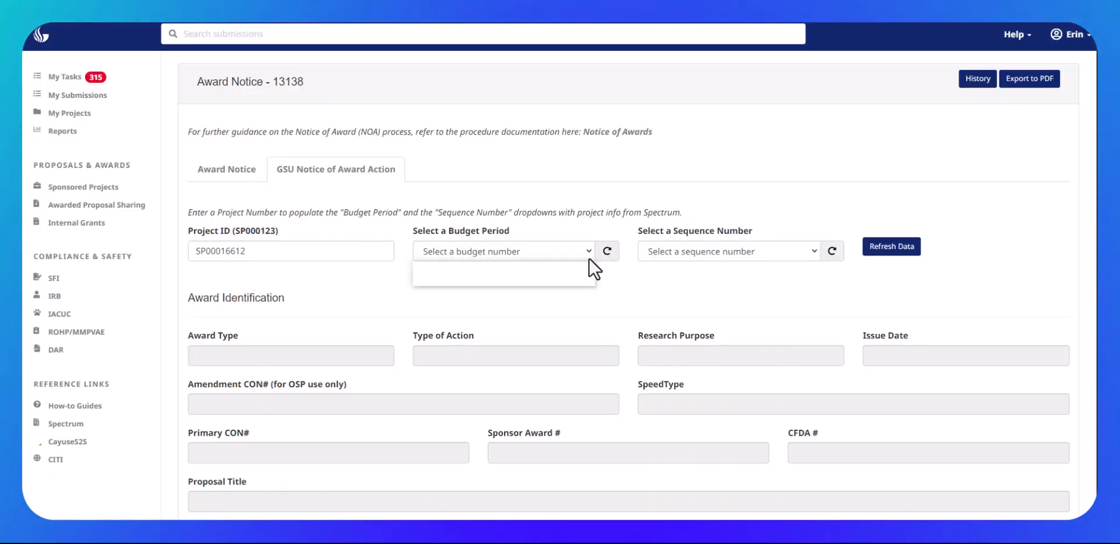
click(511, 279)
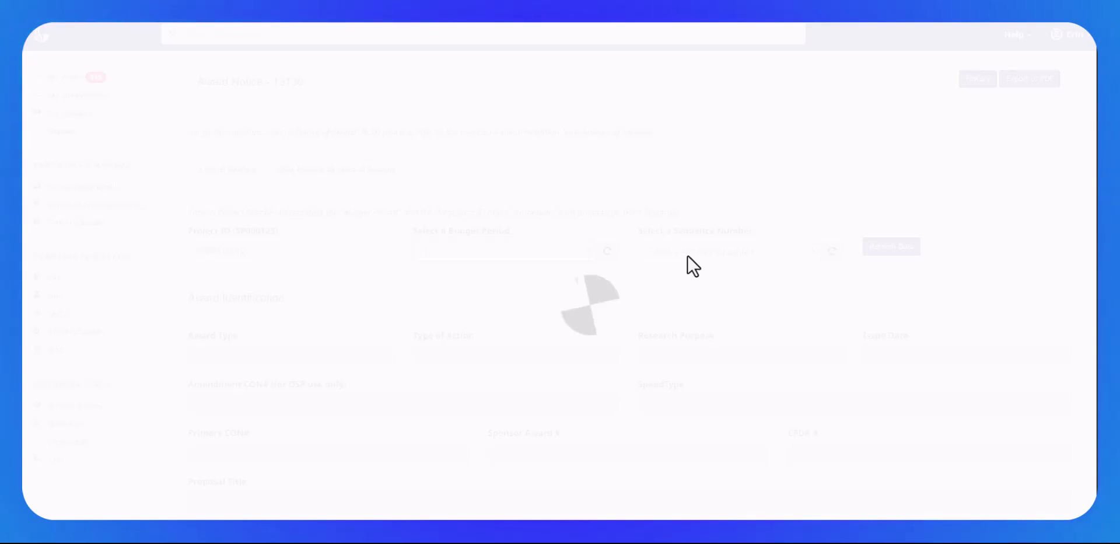
click(687, 255)
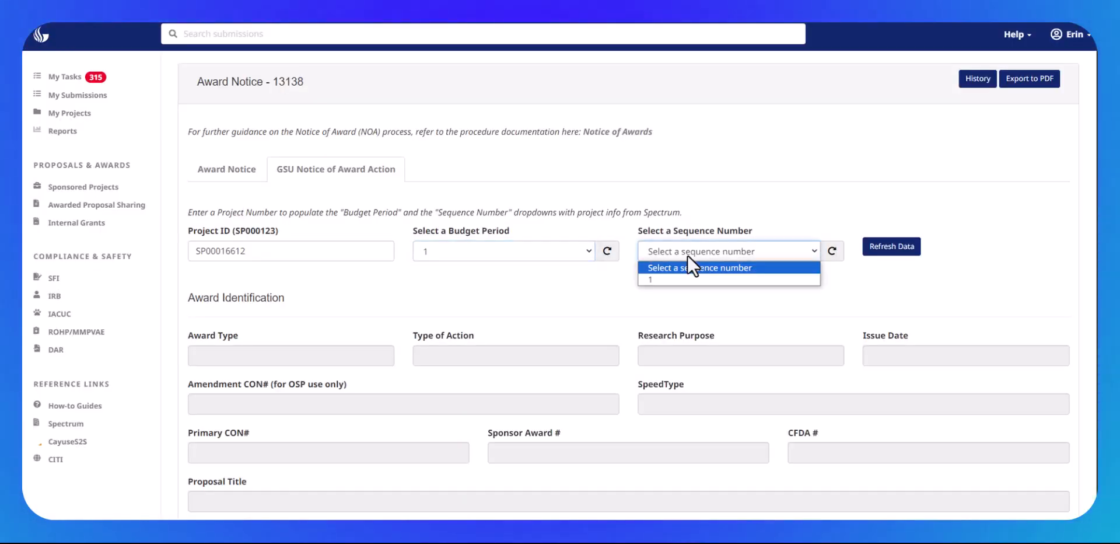
click(653, 280)
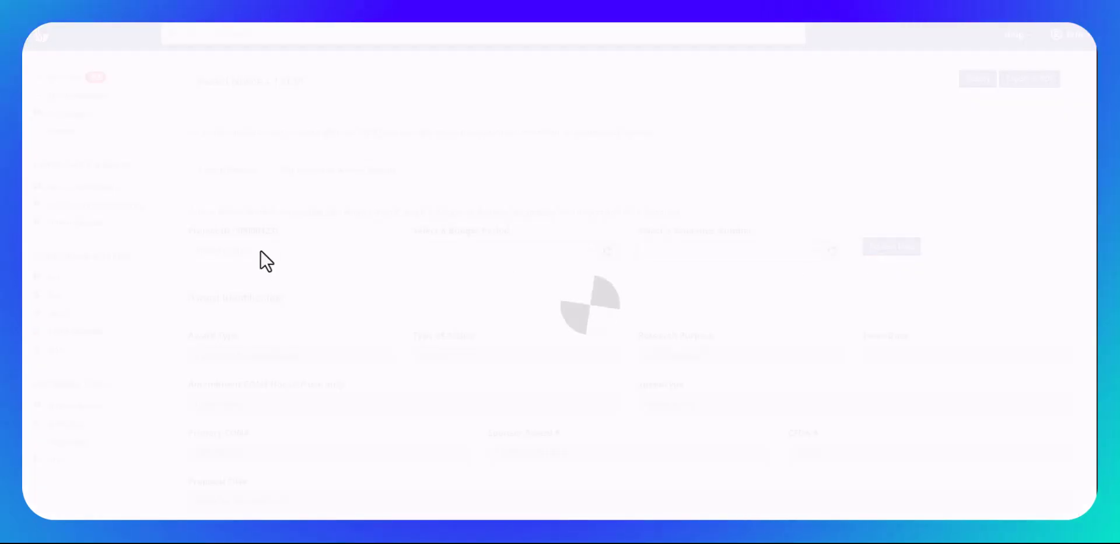
click(891, 249)
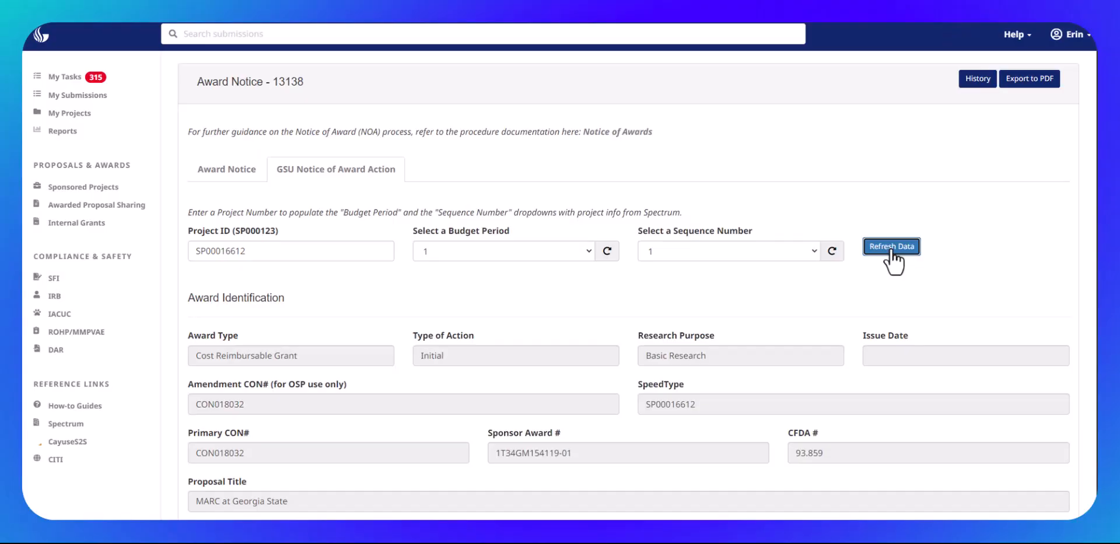
Step: Review the populated notice of award action, from award identification, contacts and financial information through effort, invoicing, reports, subawards and special terms
scroll(892, 256, down, 3)
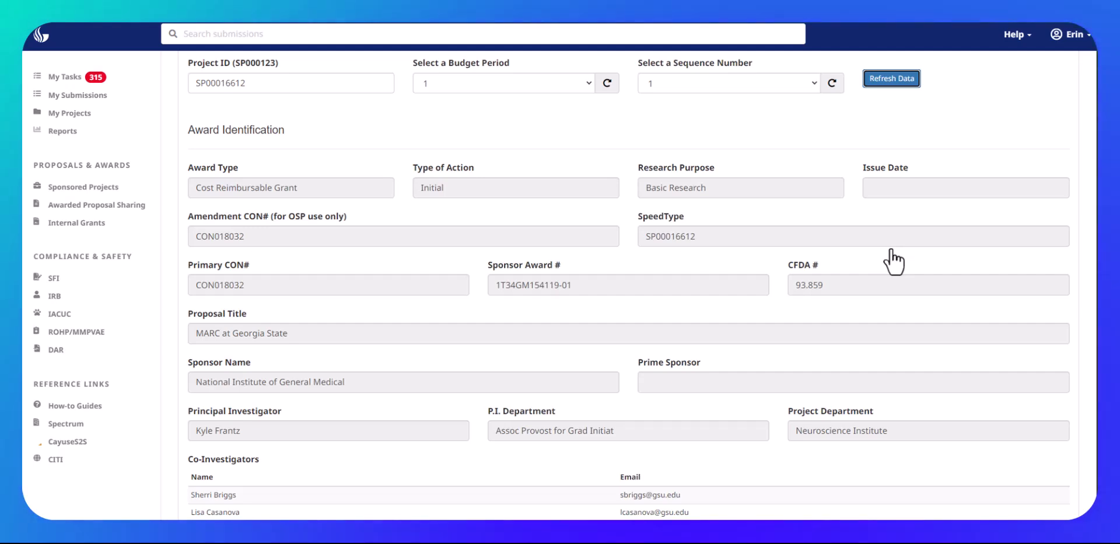
scroll(444, 283, down, 1)
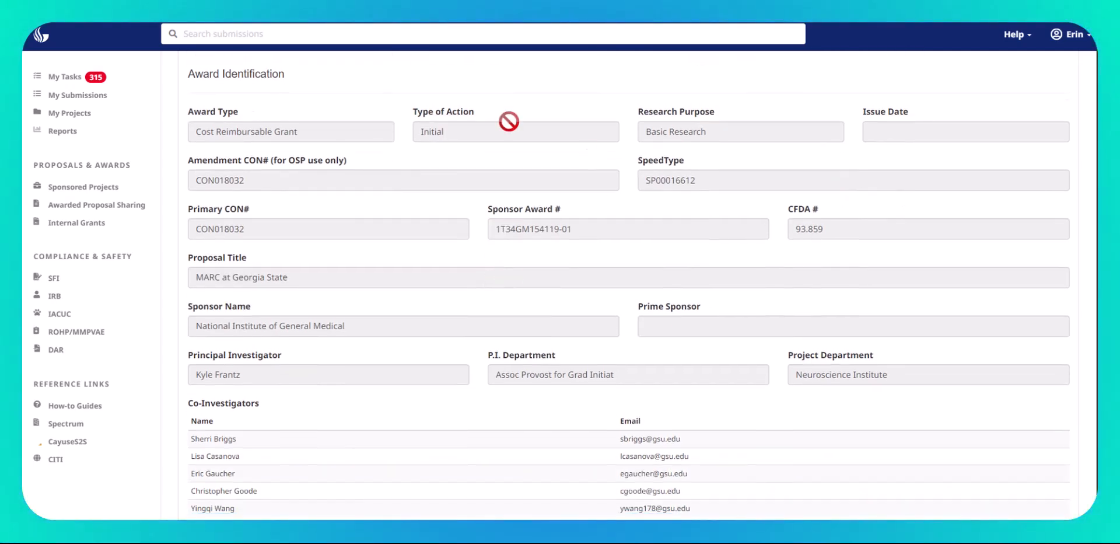
scroll(396, 321, down, 3)
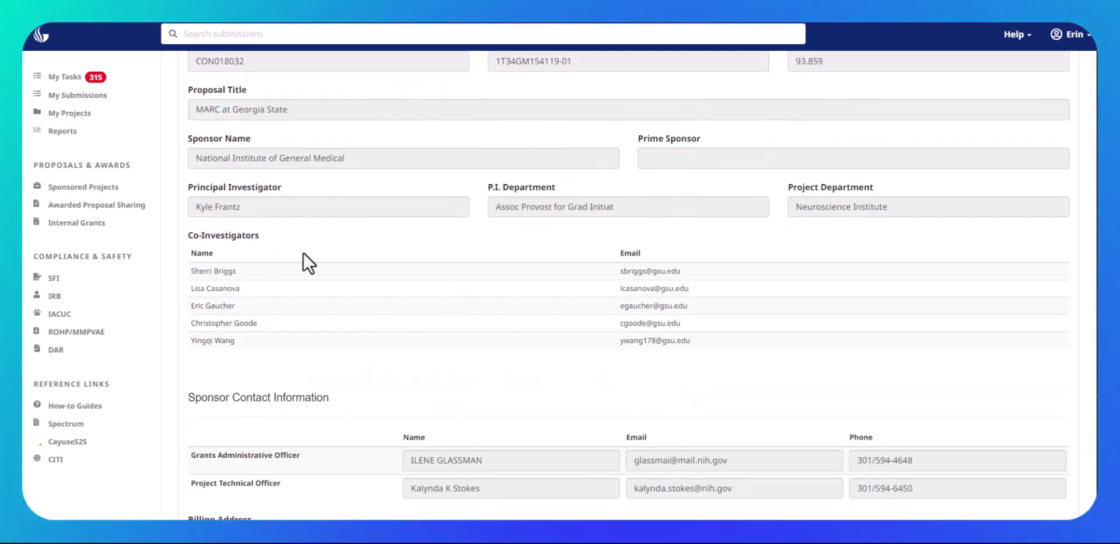
scroll(286, 318, down, 1)
scroll(285, 315, down, 3)
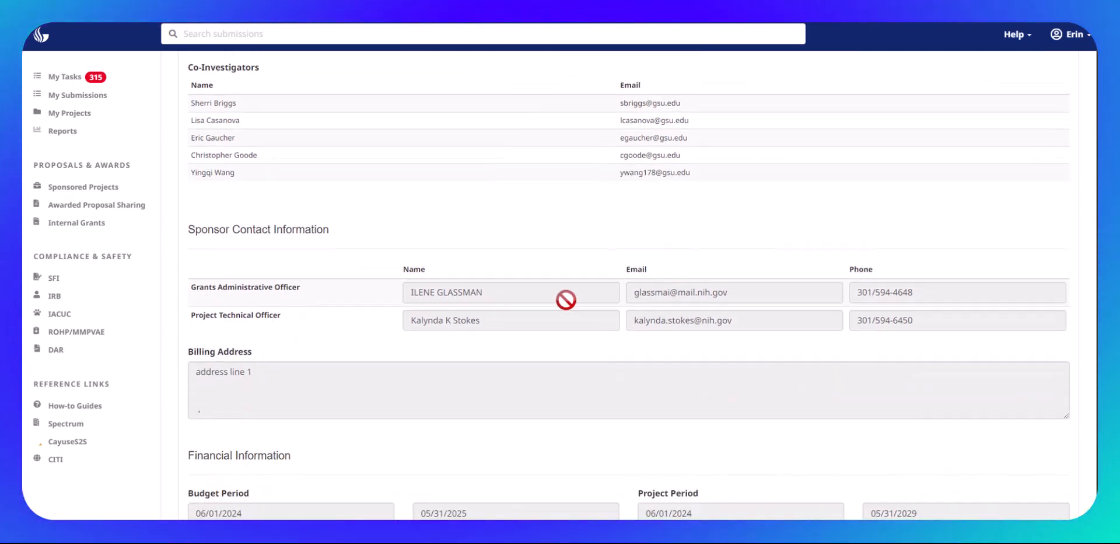
scroll(566, 300, down, 2)
scroll(566, 299, down, 1)
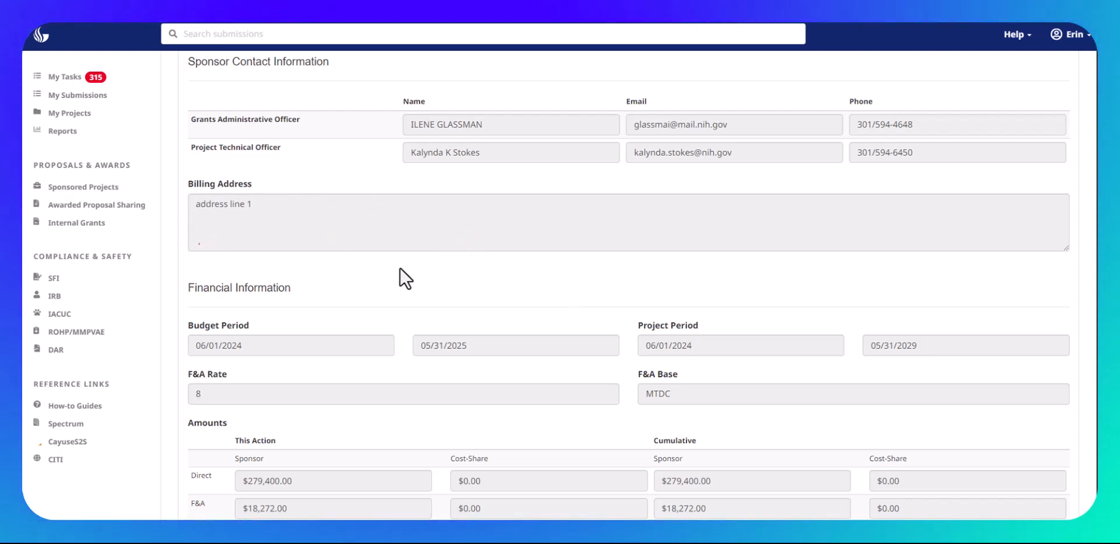
scroll(400, 267, down, 3)
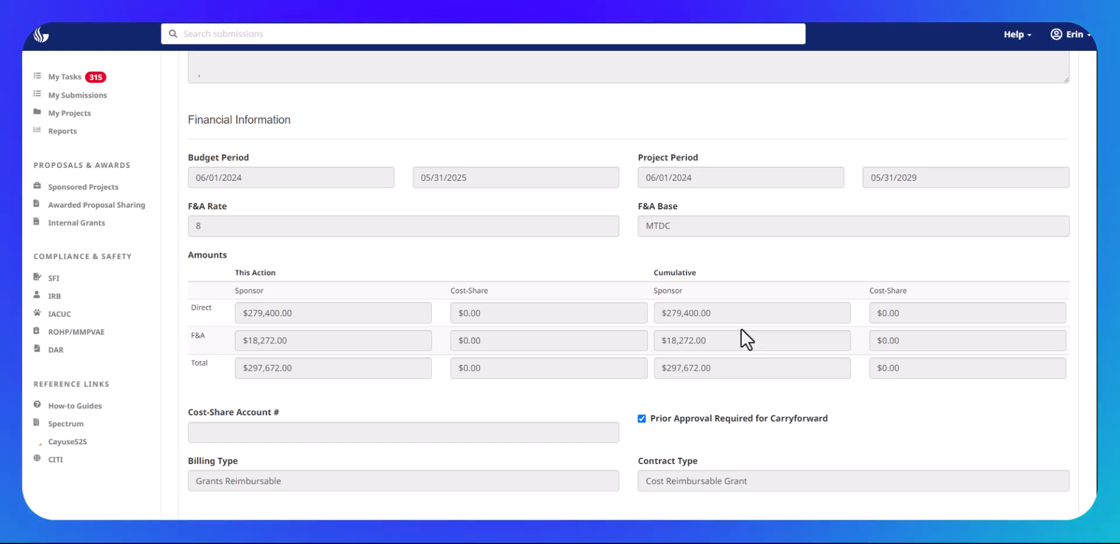
scroll(741, 330, down, 2)
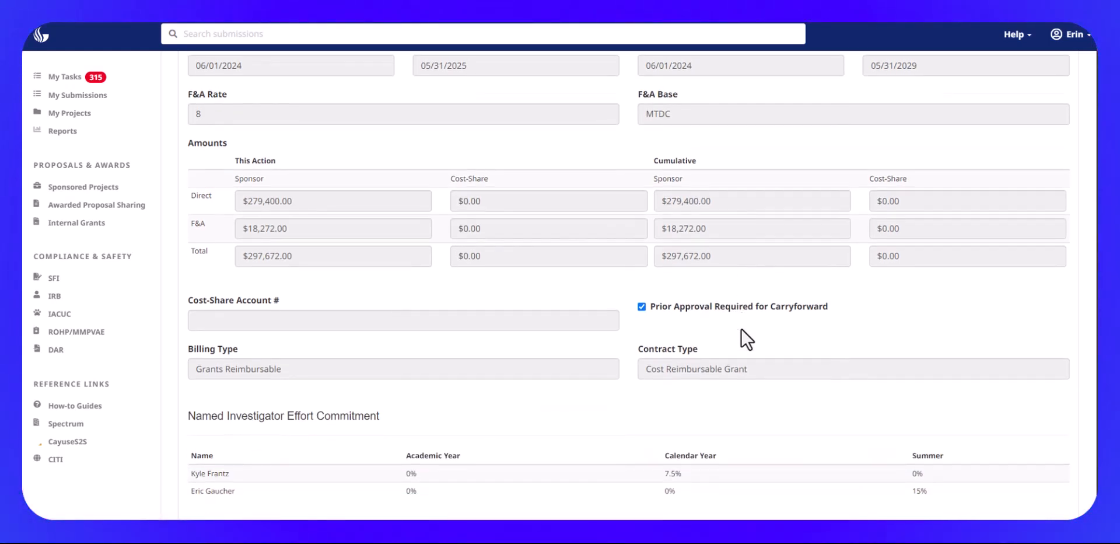
scroll(742, 331, down, 2)
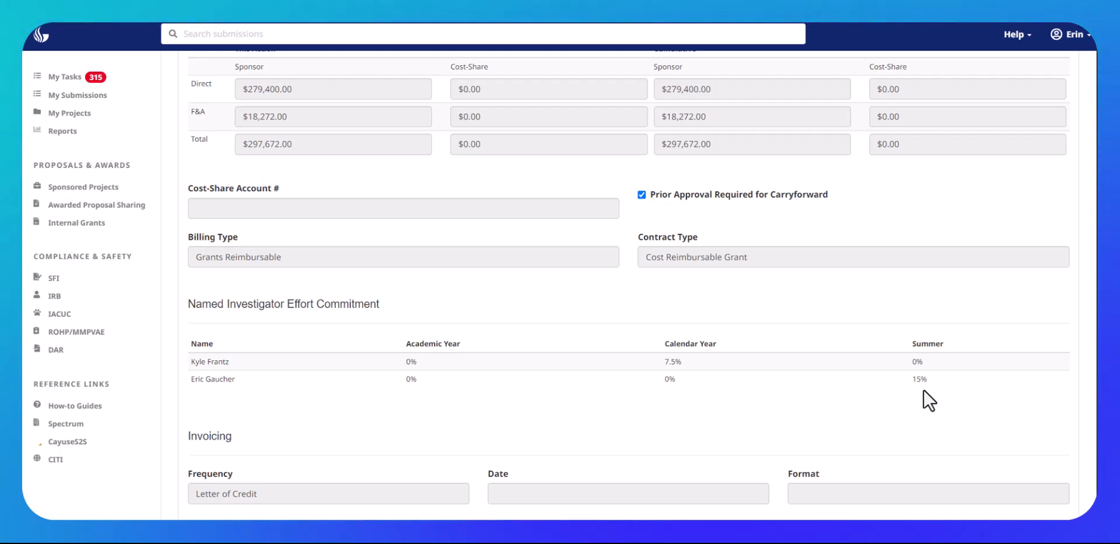
scroll(928, 400, down, 5)
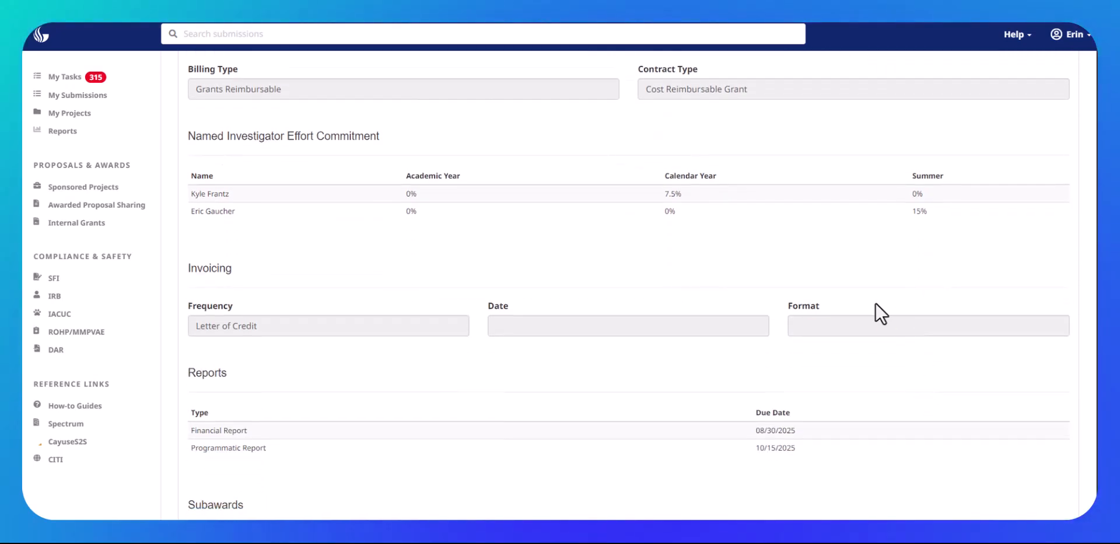
scroll(223, 370, down, 1)
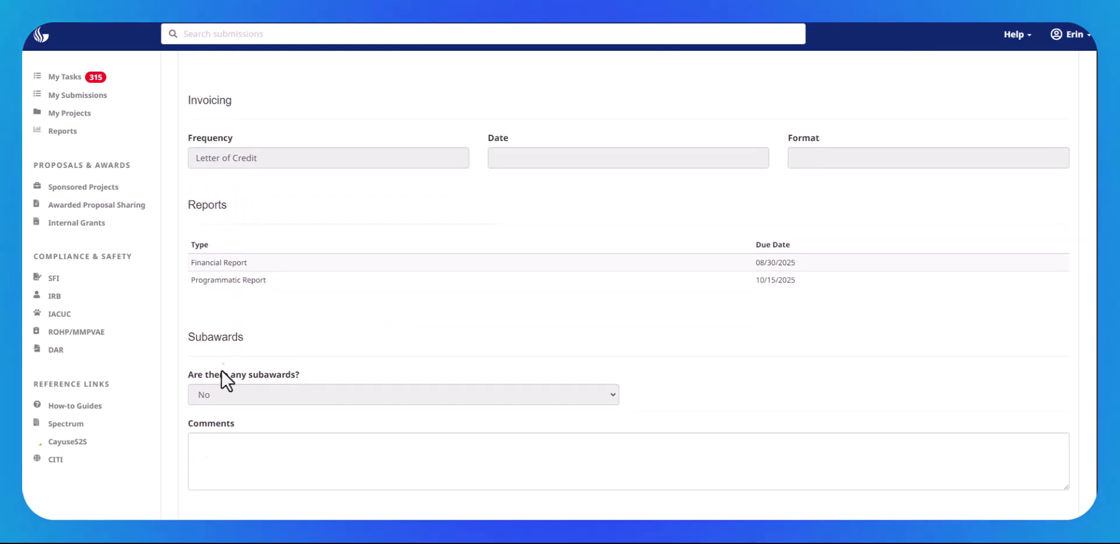
scroll(219, 391, down, 2)
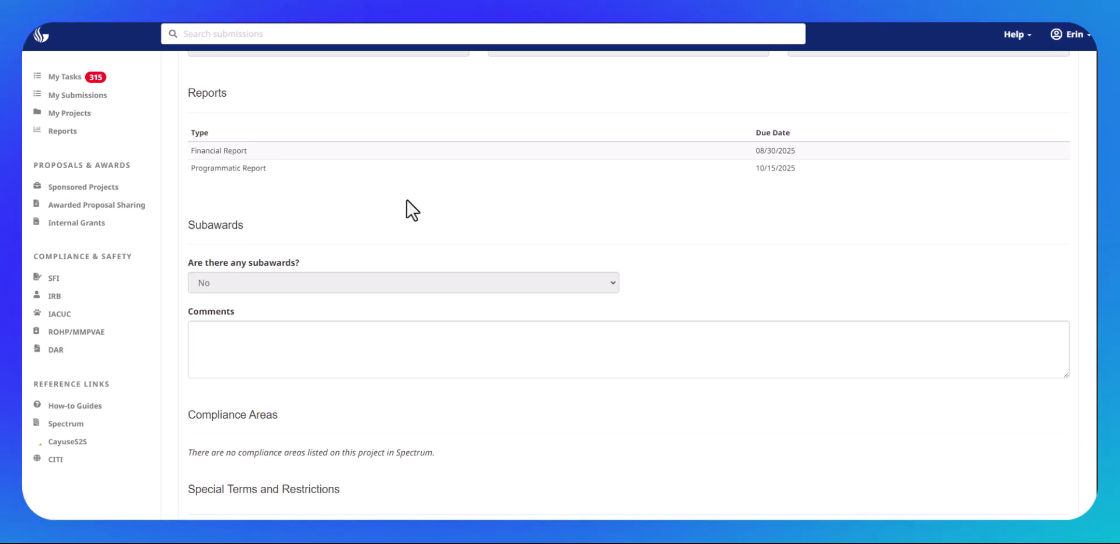
scroll(411, 205, down, 6)
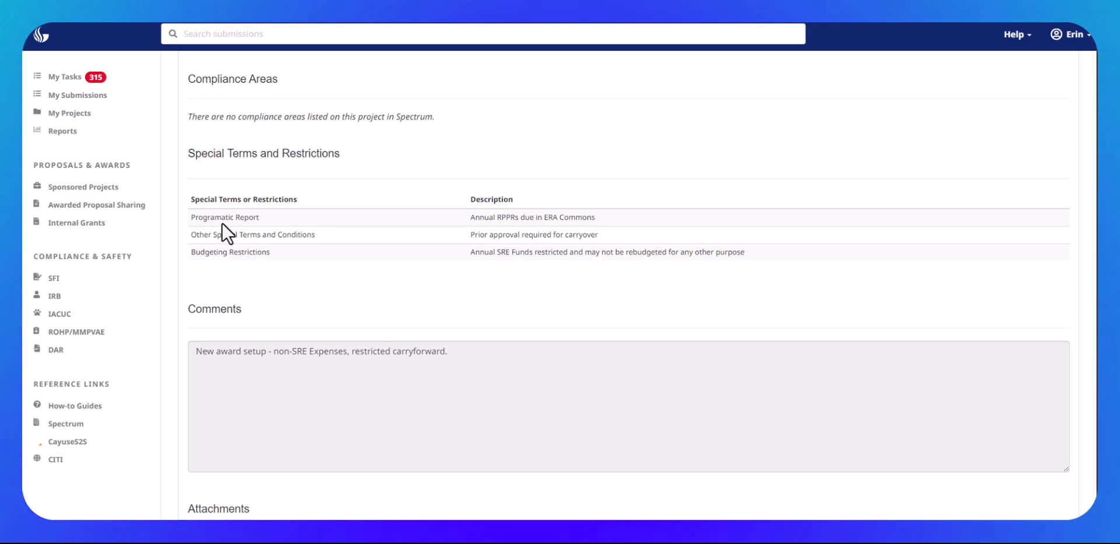
Step: Attach the original and revised 1T34GM154119-01 NOA PDFs, the MARC 070924 workbook and the prior approval request message to the NOAA
scroll(238, 270, down, 4)
click(247, 360)
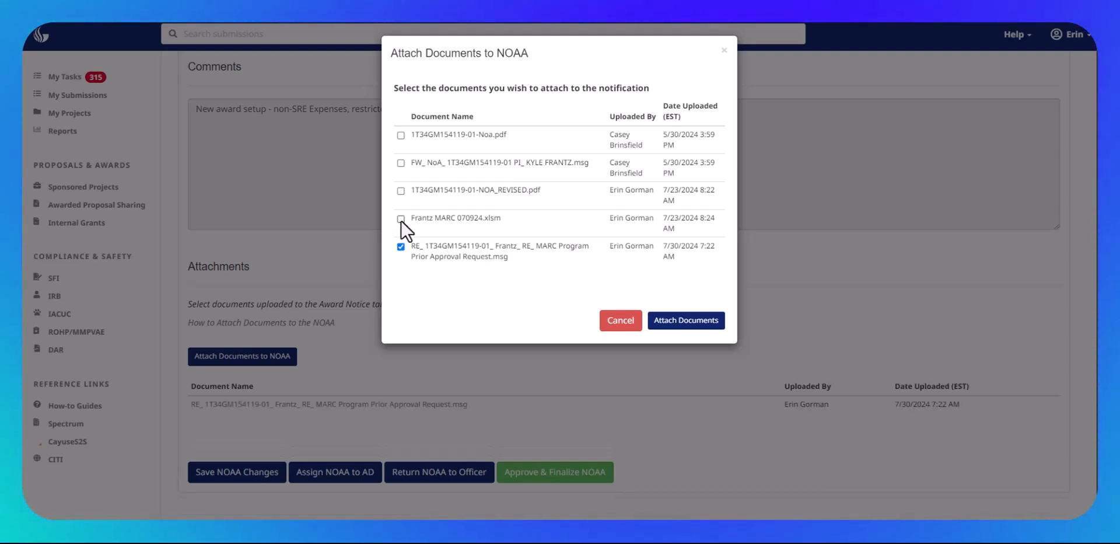
click(401, 220)
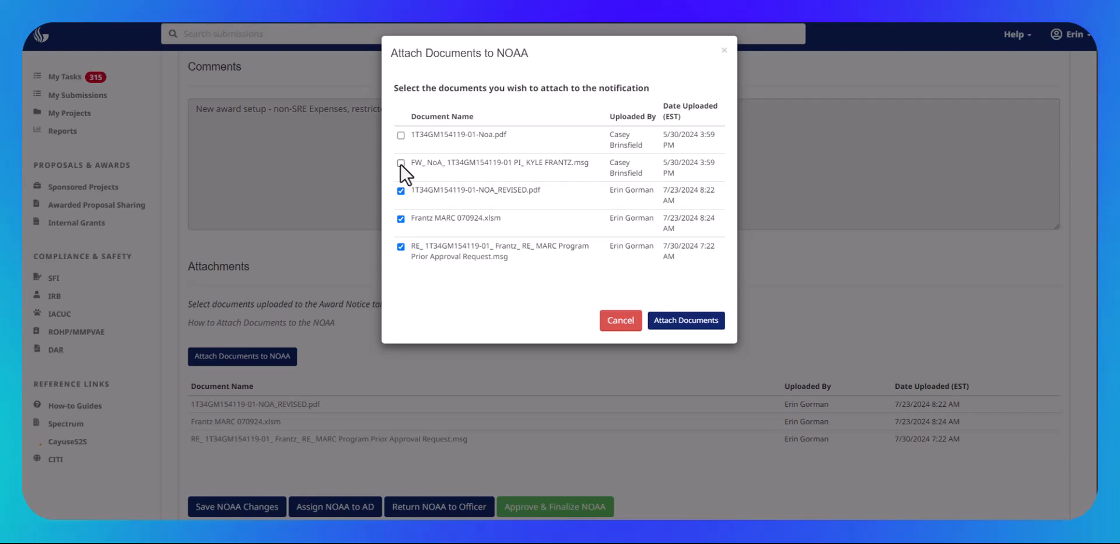
click(400, 135)
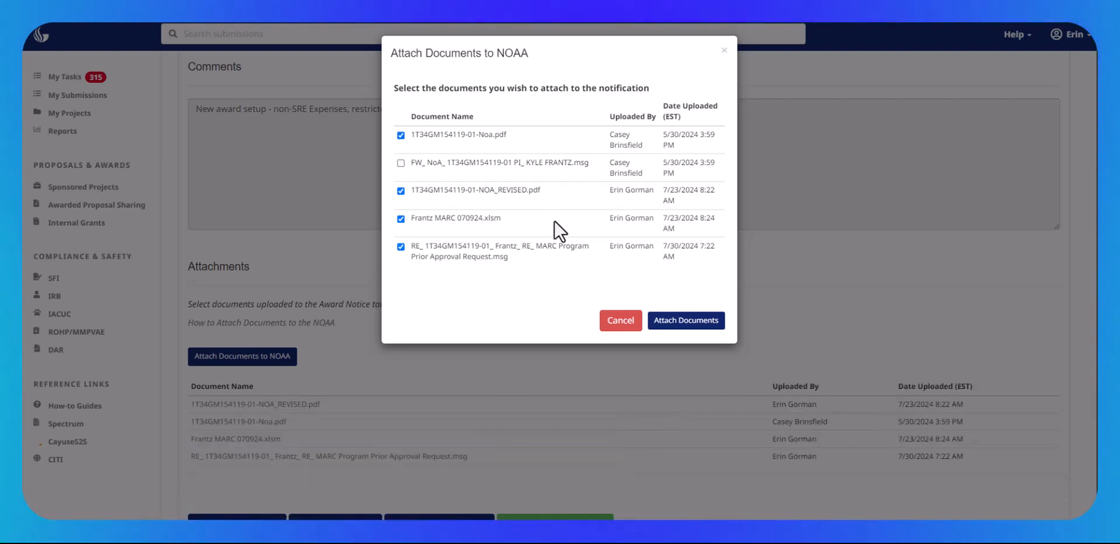
click(697, 322)
click(704, 170)
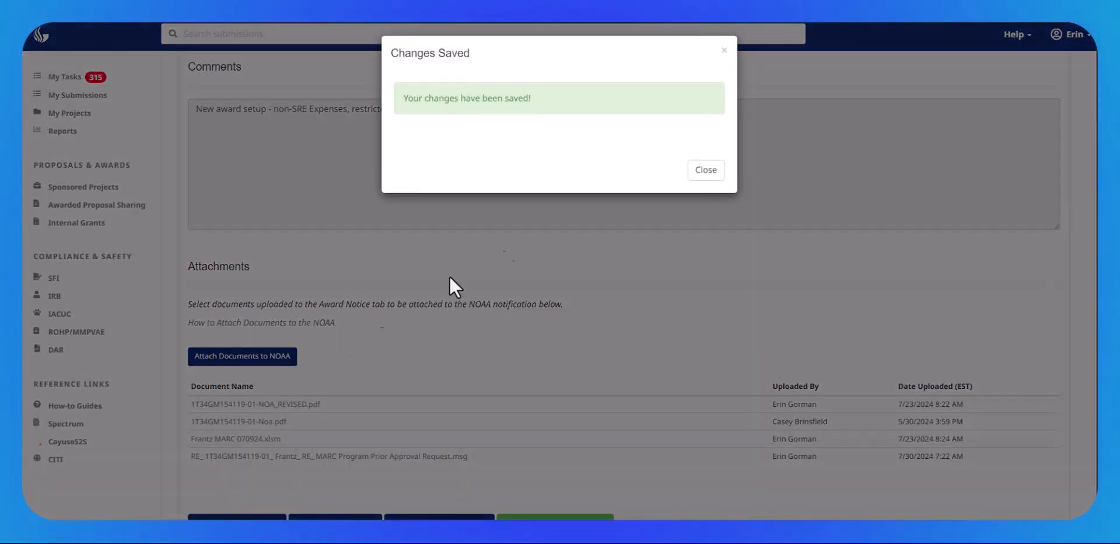
click(697, 175)
Step: Start a new comment in the Award Notice's comments section and deselect all the auto-selected recipients
scroll(462, 138, up, 15)
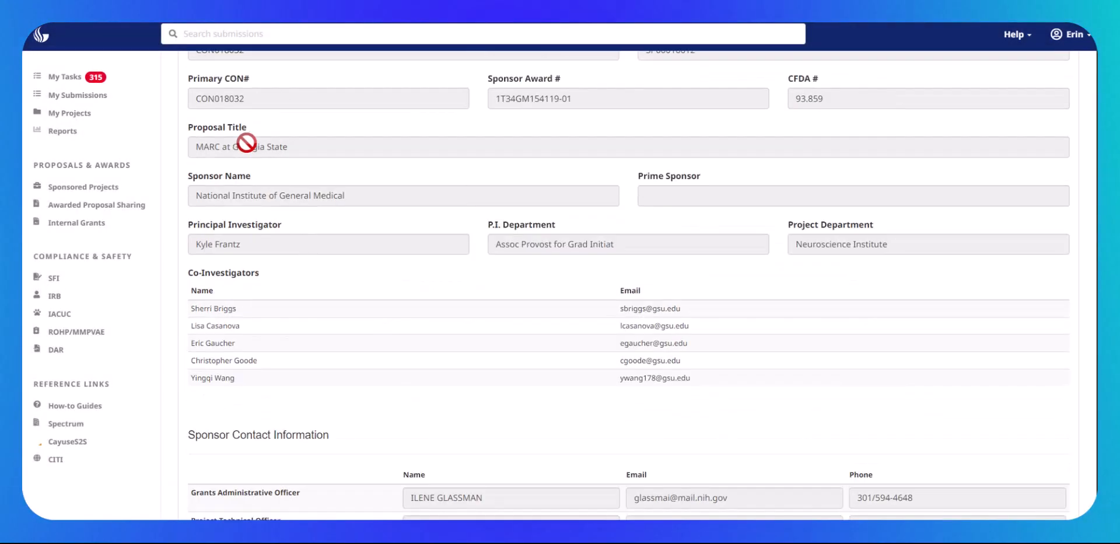
scroll(245, 143, up, 5)
click(243, 167)
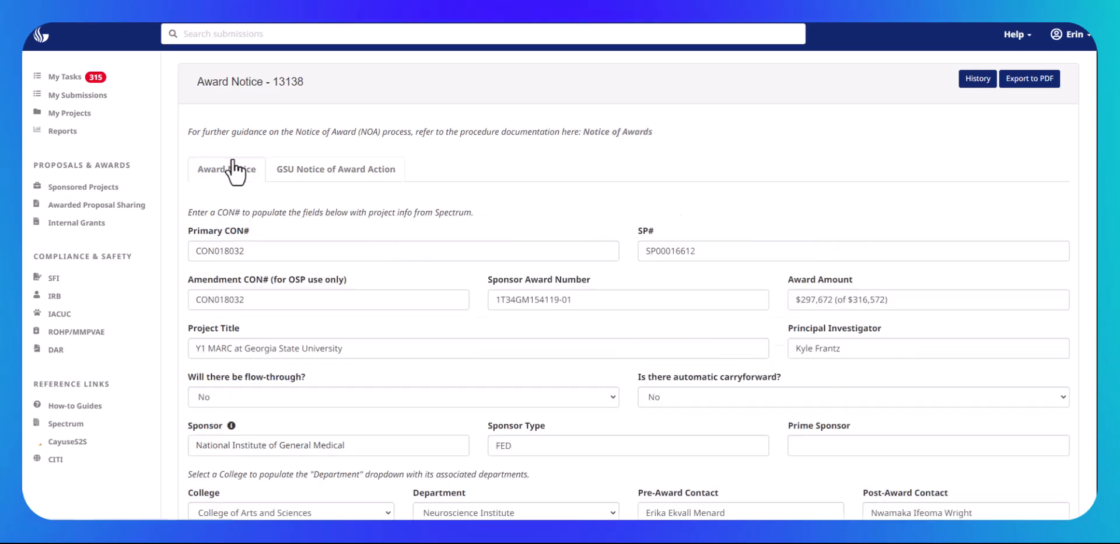
scroll(450, 451, down, 6)
scroll(447, 446, down, 9)
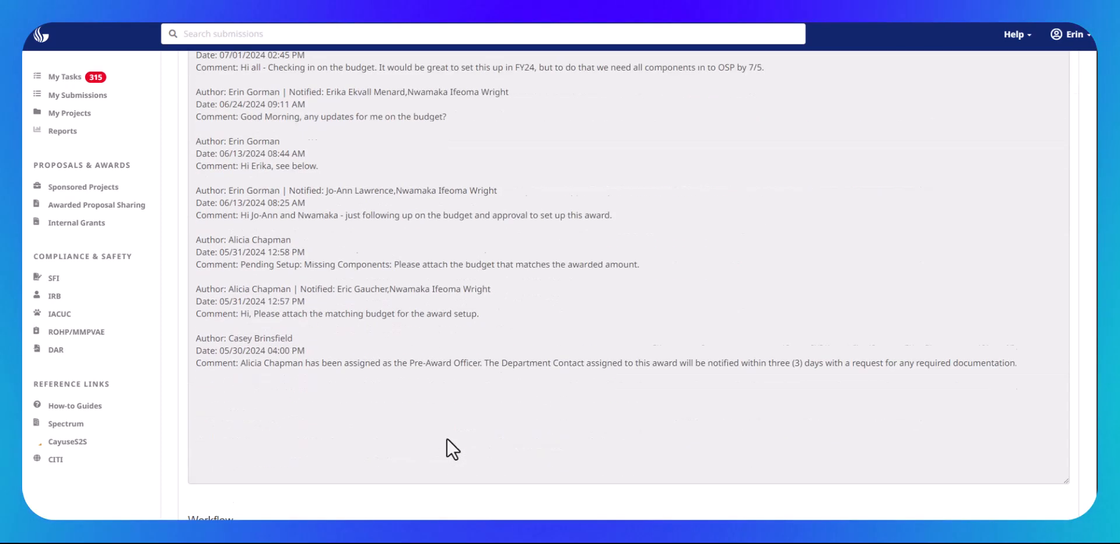
scroll(408, 409, up, 6)
click(215, 344)
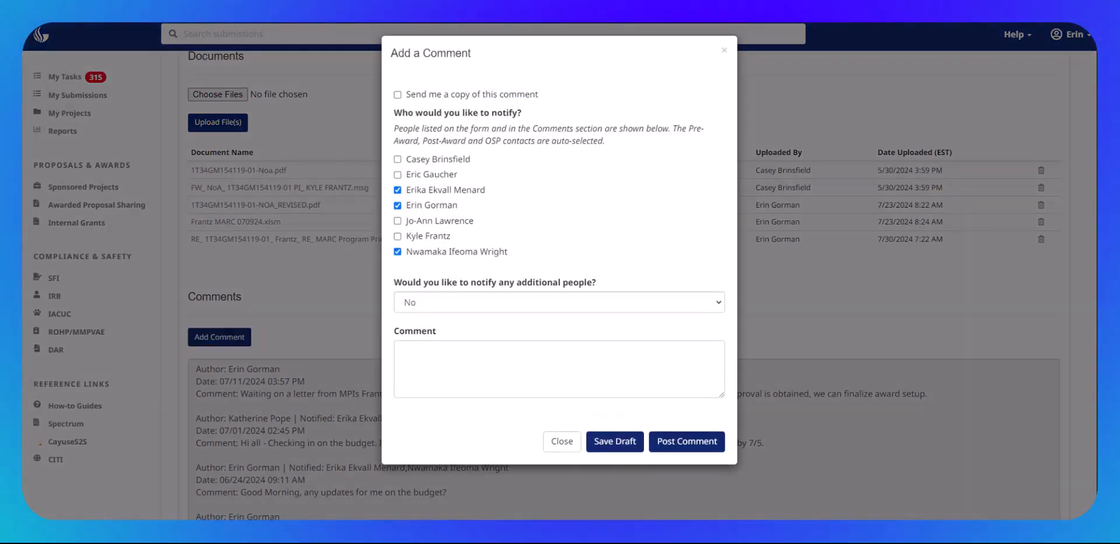
click(398, 190)
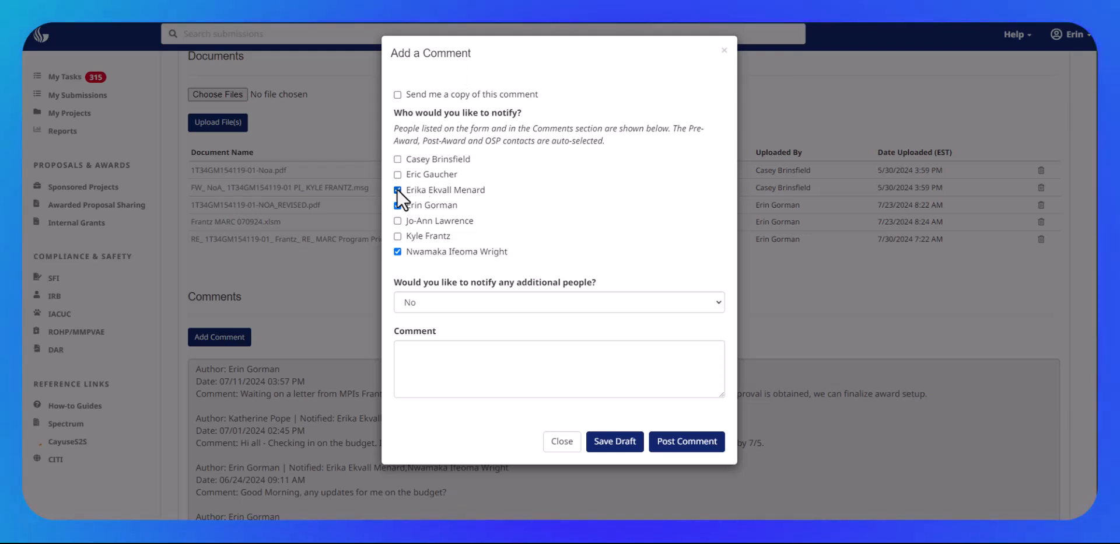
click(398, 205)
click(397, 252)
Step: Try to add another person to notify by choosing Yes for additional people and searching the GSU Directory for the colleague's full name
click(412, 300)
click(439, 327)
click(430, 384)
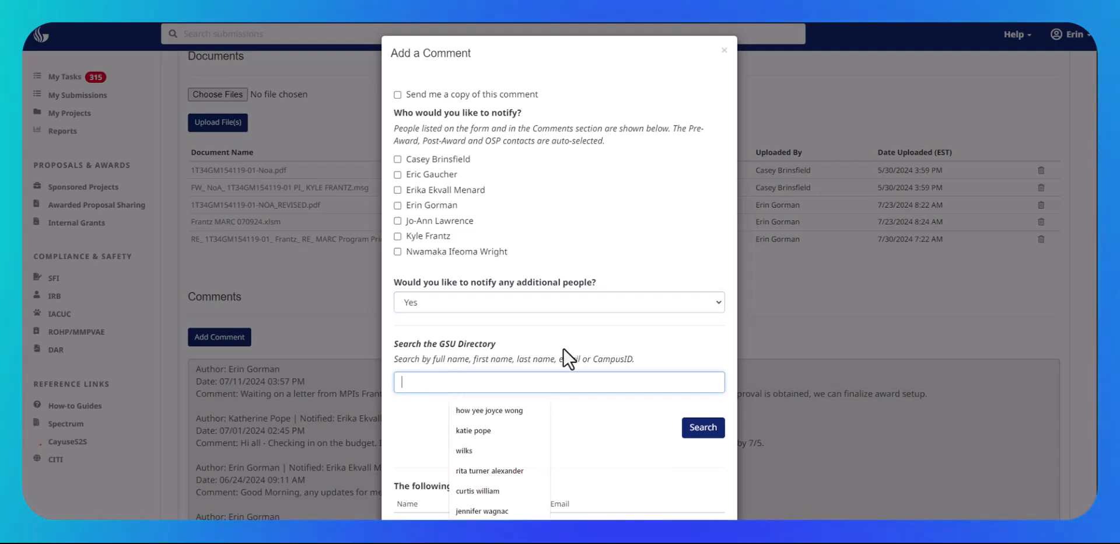
click(521, 429)
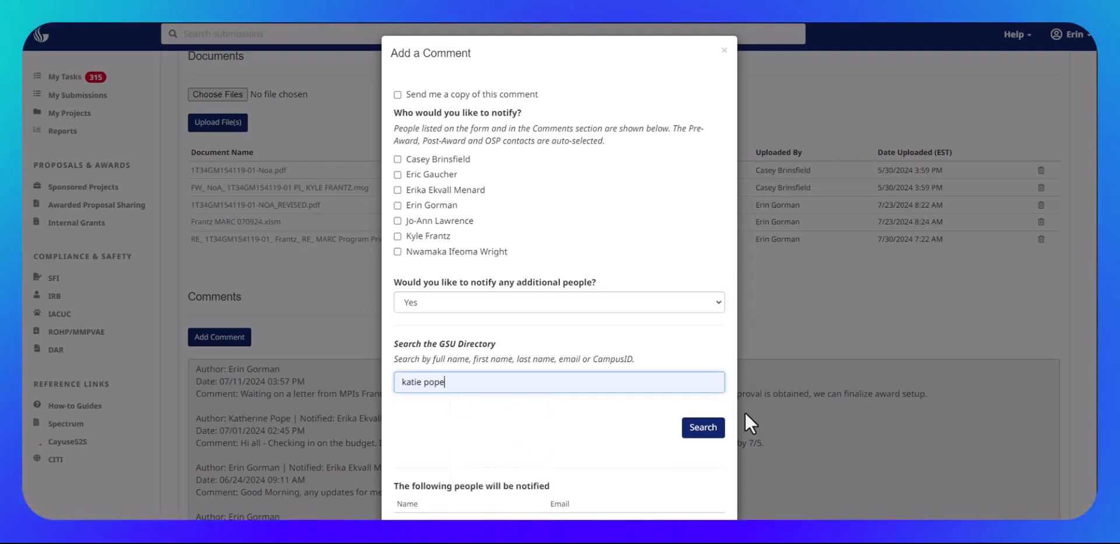
click(703, 427)
scroll(604, 412, down, 4)
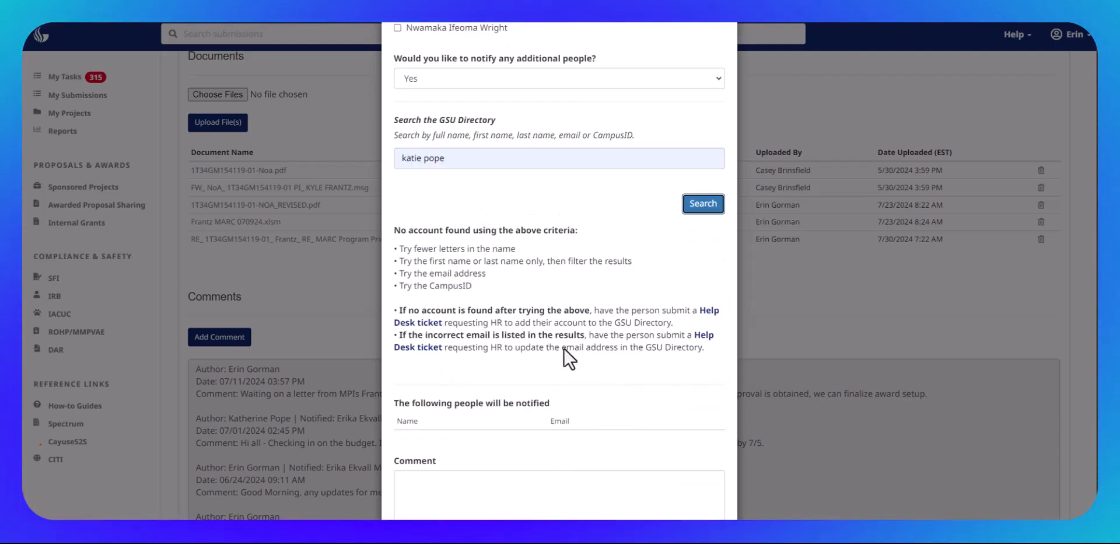
Step: Paste the comment asking to issue the NOAA, with companion Award Notice 13280 and the award's SP list, and select the OSP contact as recipient
scroll(530, 330, down, 2)
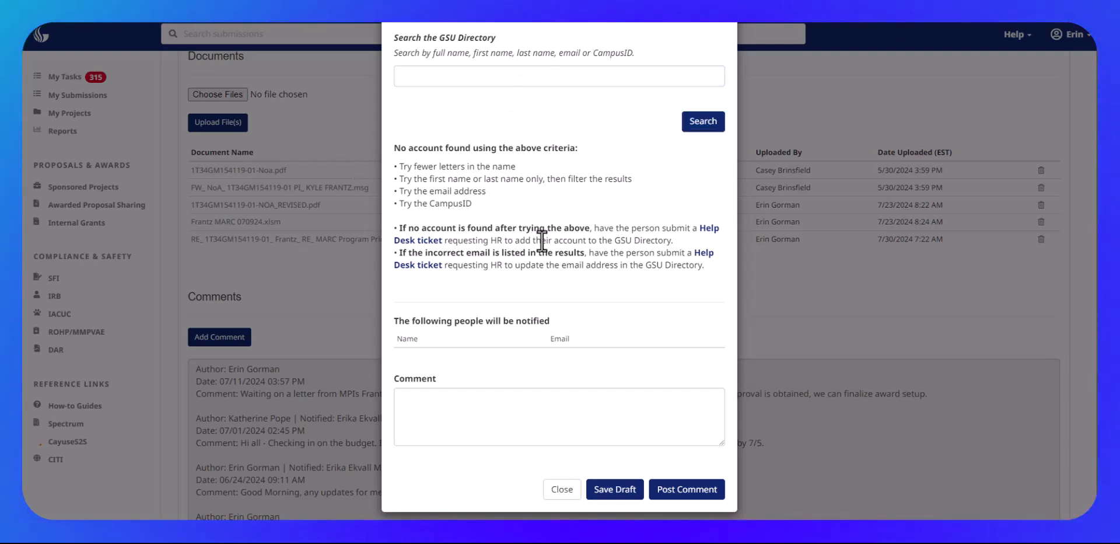
click(431, 403)
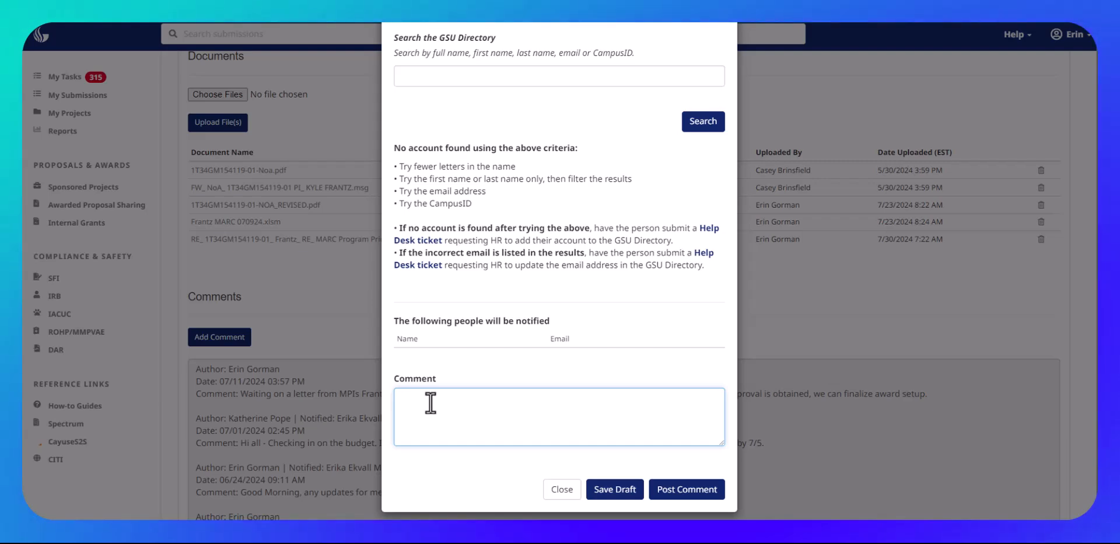
key(ctrl+v)
scroll(546, 102, up, 5)
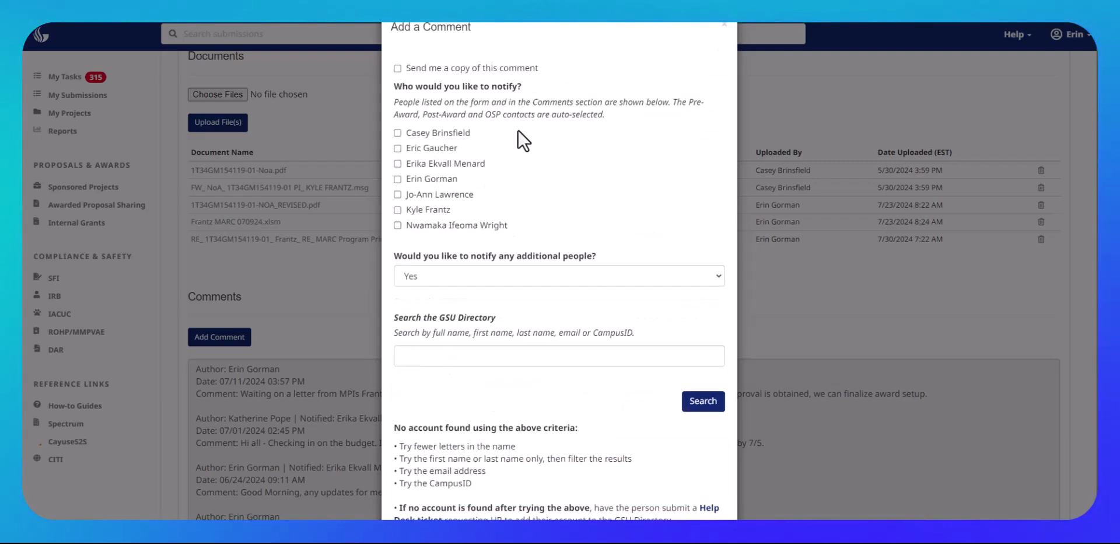
click(397, 179)
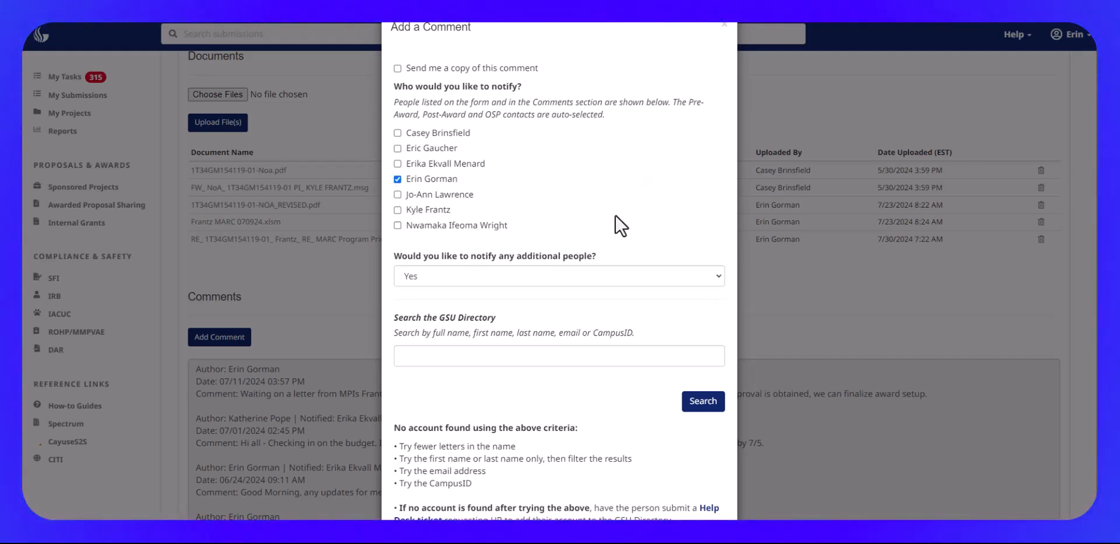
Step: Check the pasted comment and its SP list, post it, and go to the workflow actions of the Award Notice
scroll(615, 215, down, 5)
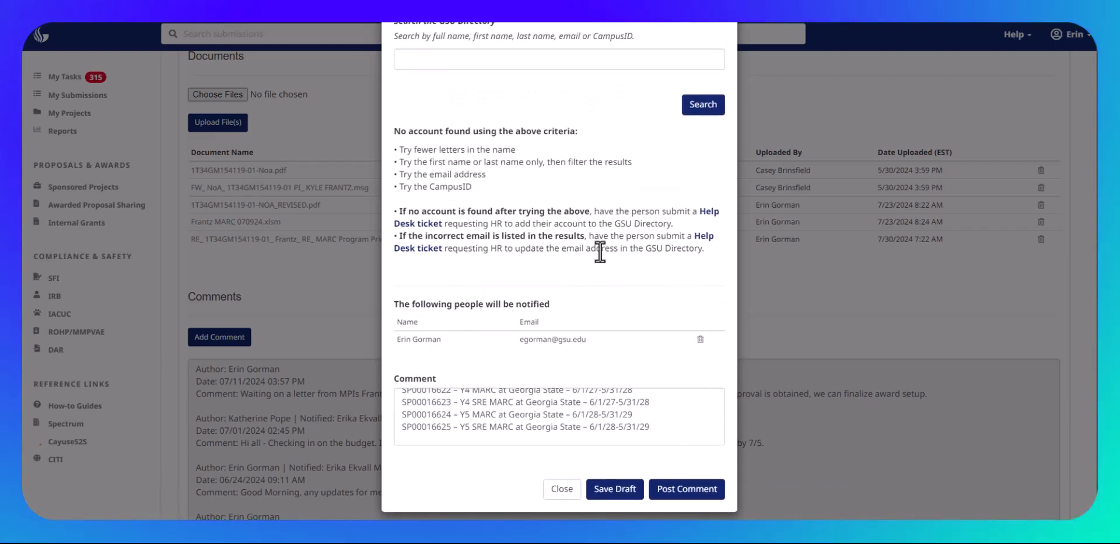
scroll(532, 424, up, 5)
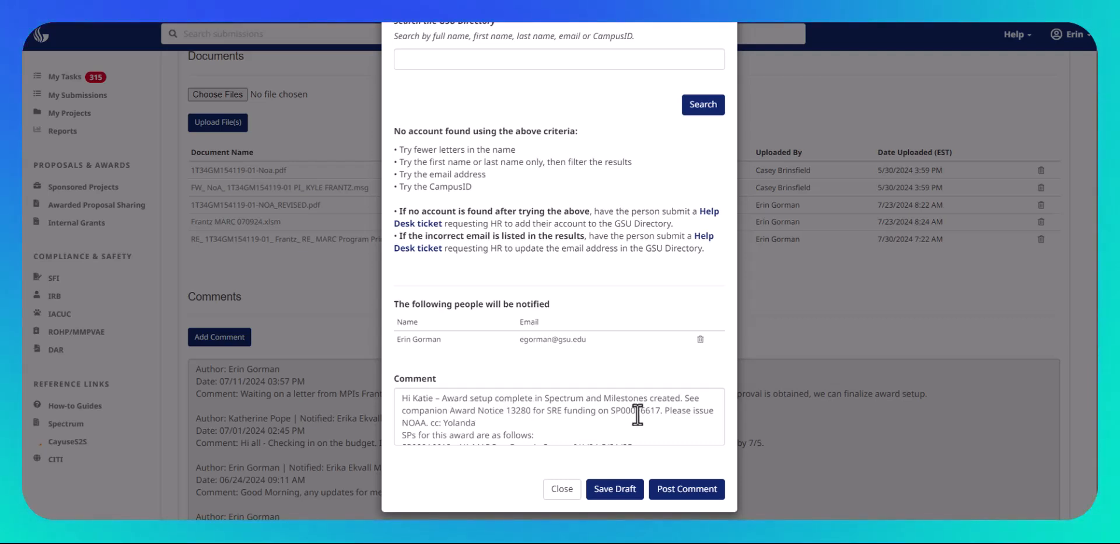
scroll(638, 415, down, 2)
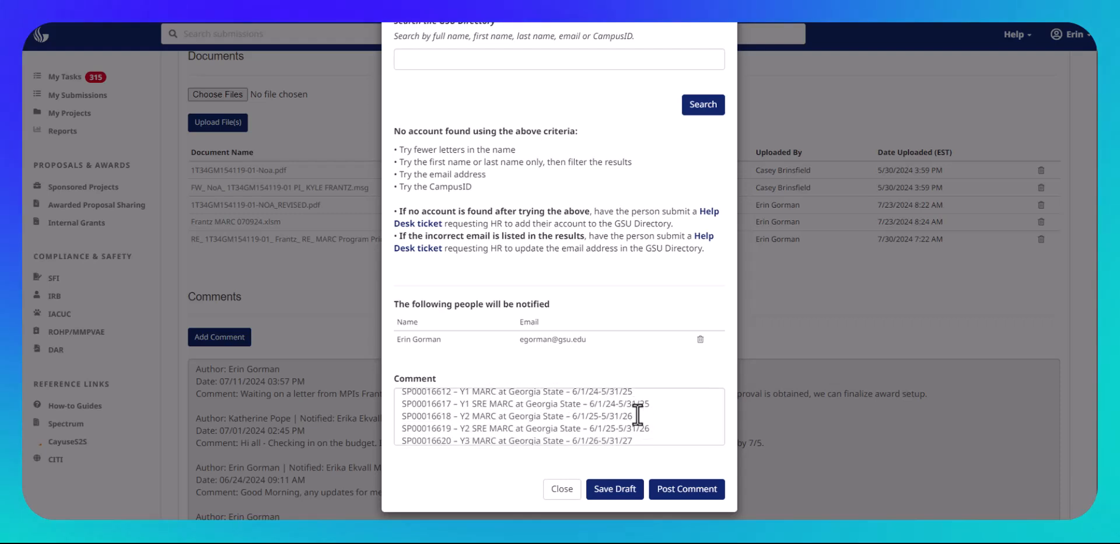
scroll(638, 415, up, 3)
scroll(481, 436, down, 3)
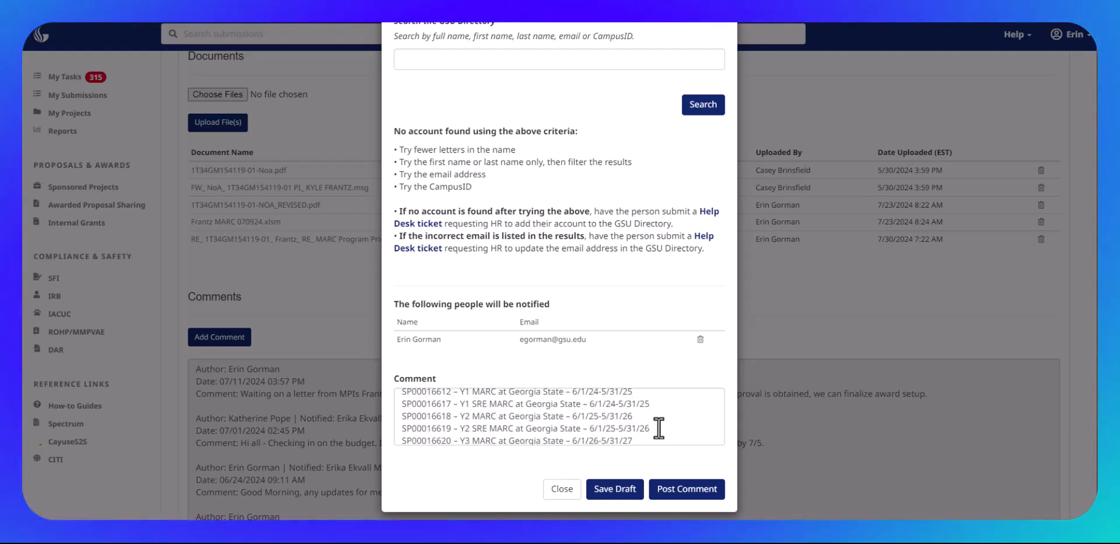
scroll(607, 423, down, 3)
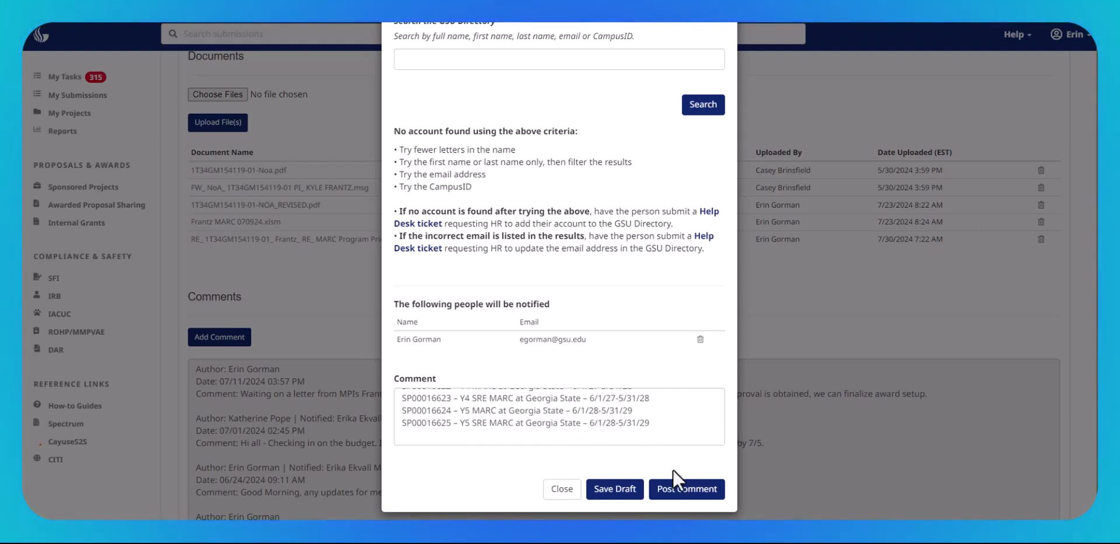
click(671, 489)
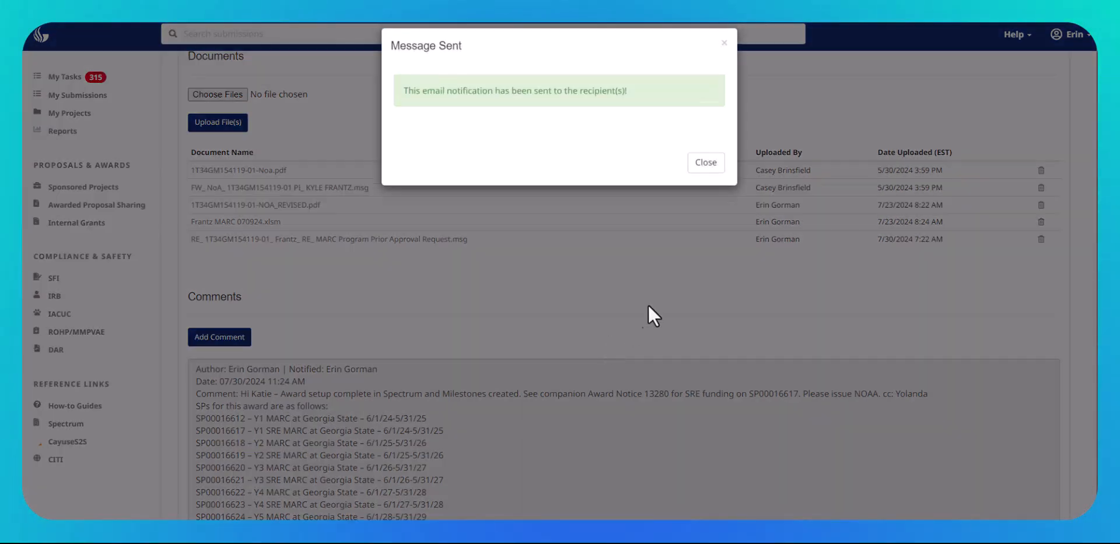
click(705, 159)
scroll(740, 361, down, 10)
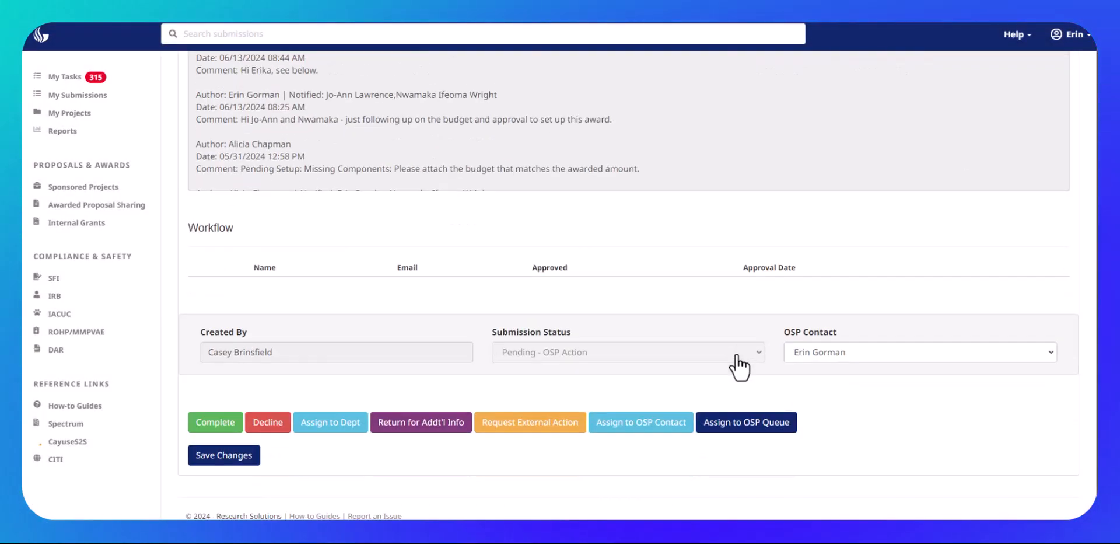
Step: Change the OSP Contact of Award Notice 13138 to the colleague issuing the NOAA and assign the submission to that contact
click(806, 352)
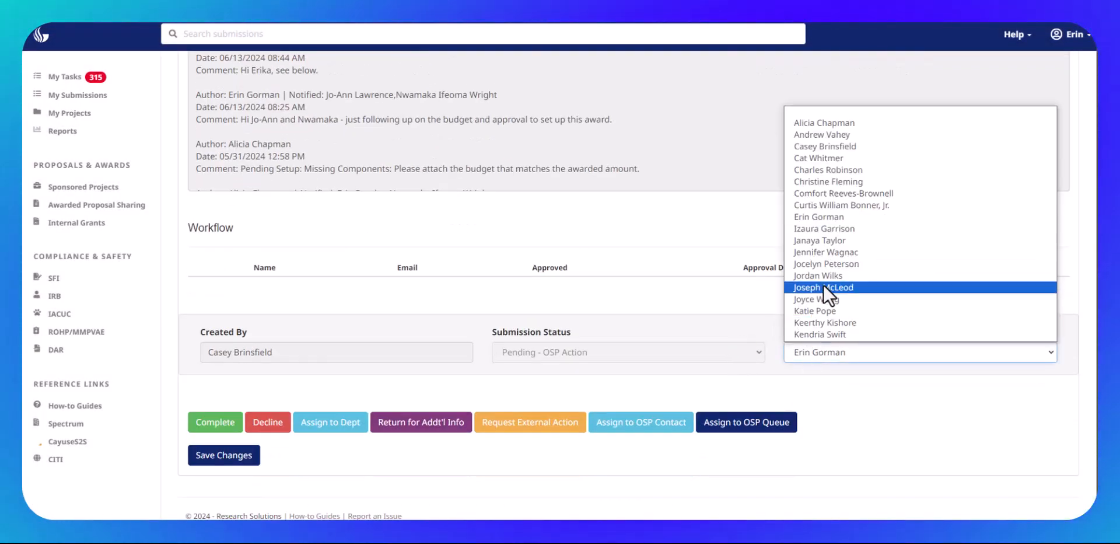
click(811, 310)
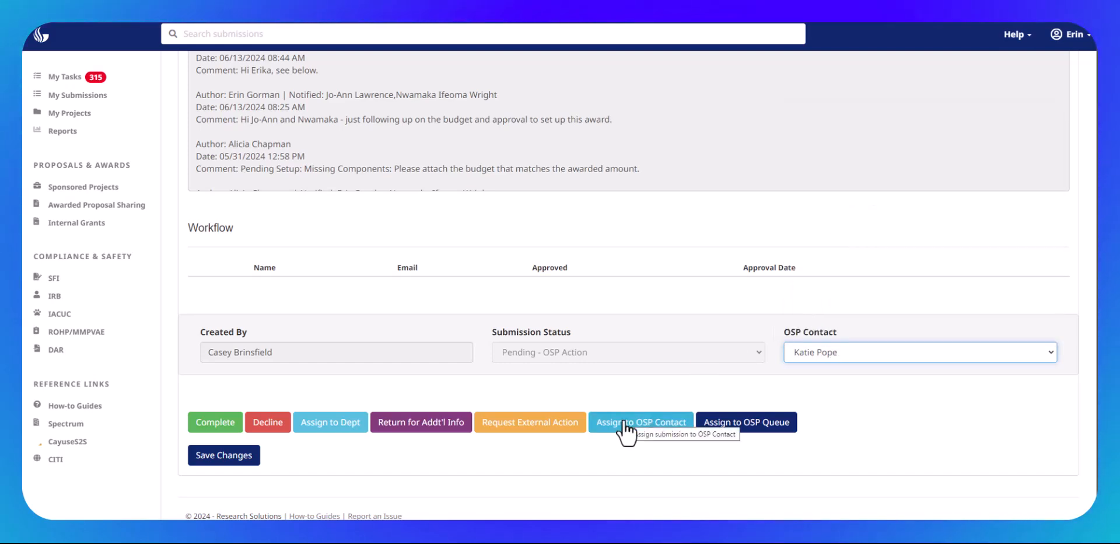
click(627, 425)
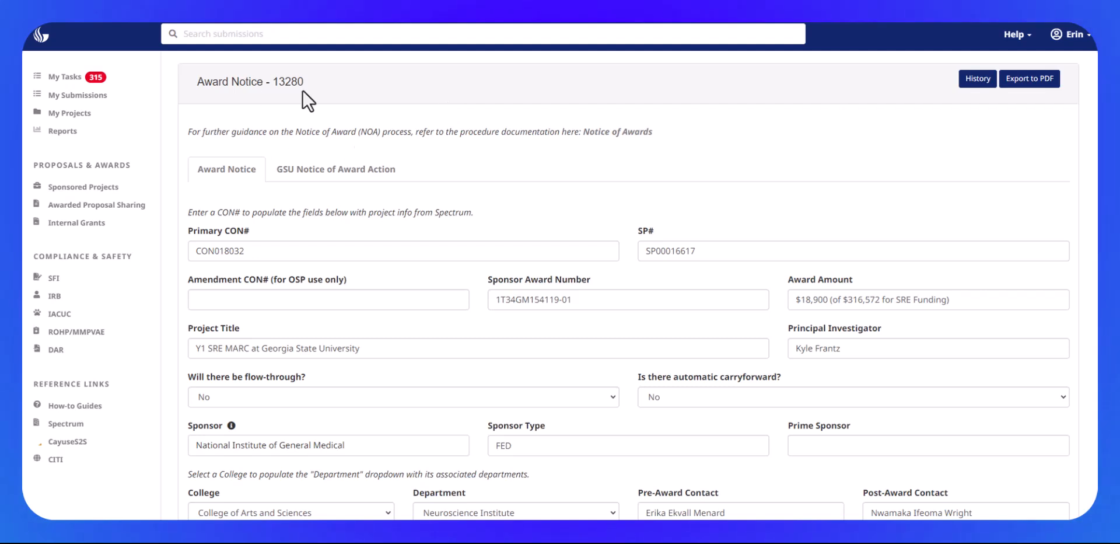
Step: Load the Notice of Award Action of Award Notice 13280 with project SP00016617, budget period 1 and sequence number 2, and refresh its data
drag(727, 256, 618, 256)
key(ctrl+c)
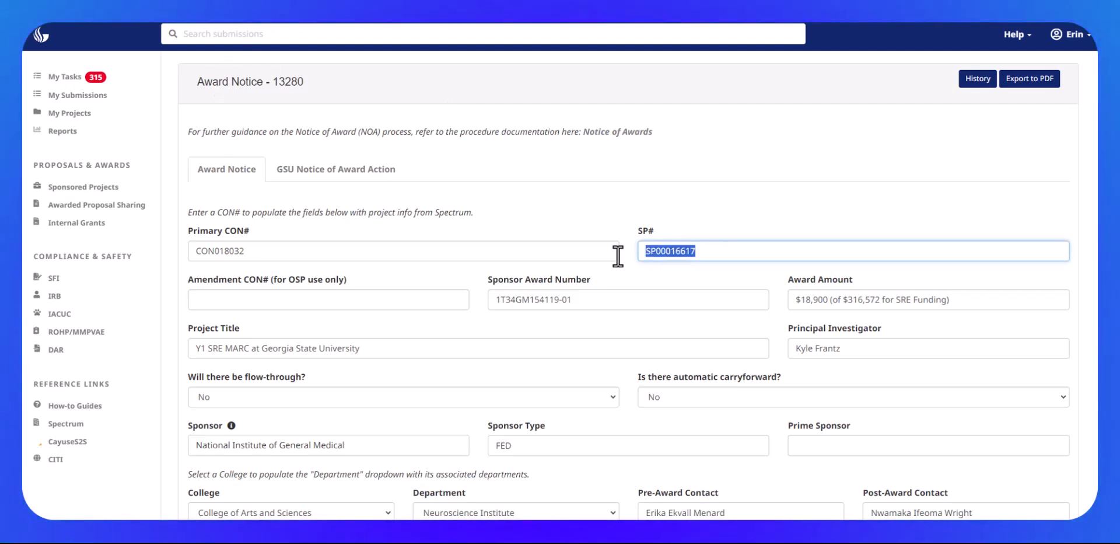
click(358, 174)
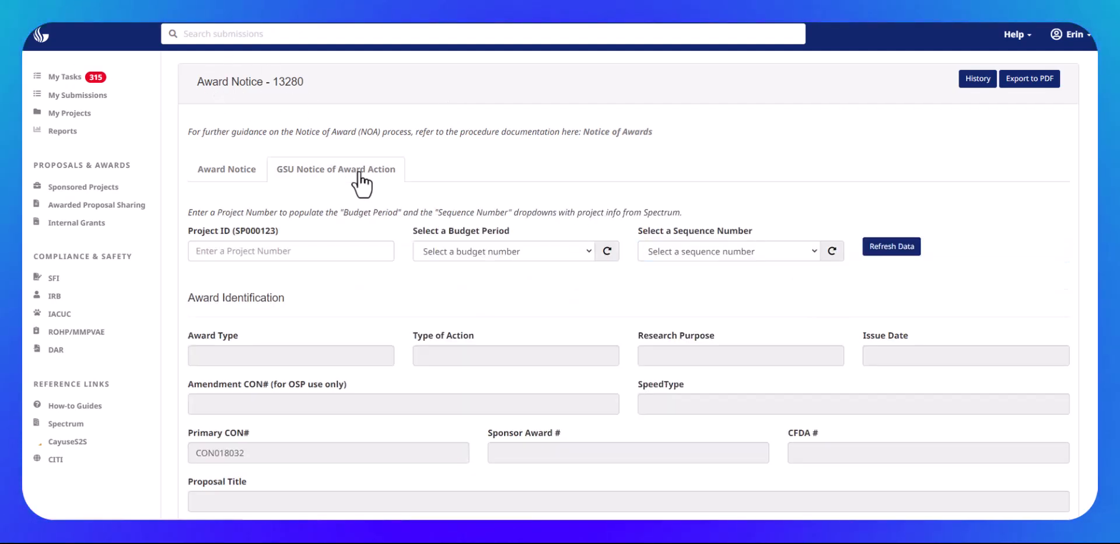
click(239, 261)
key(ctrl+v)
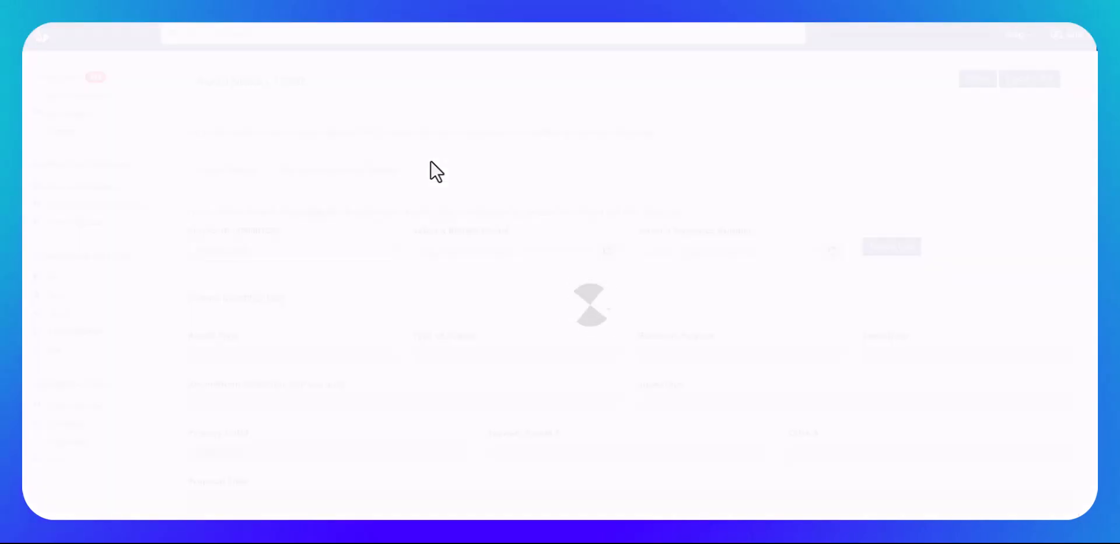
click(518, 250)
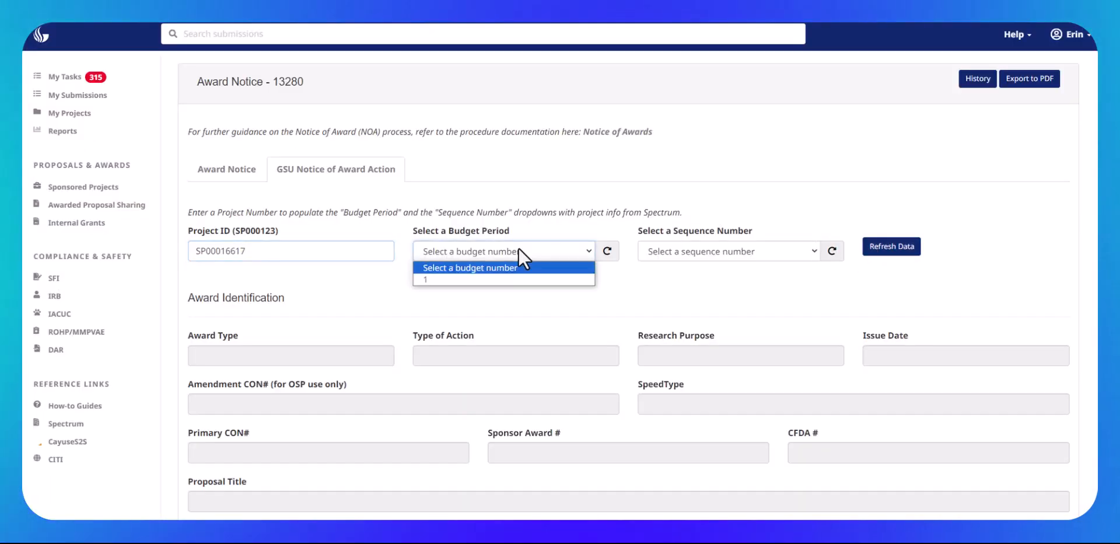
click(486, 279)
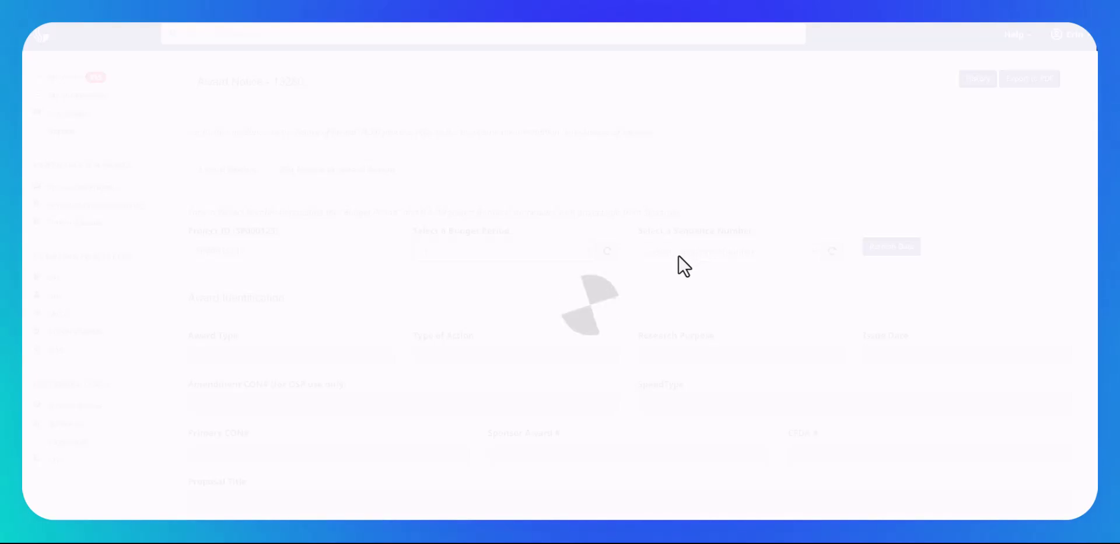
click(678, 255)
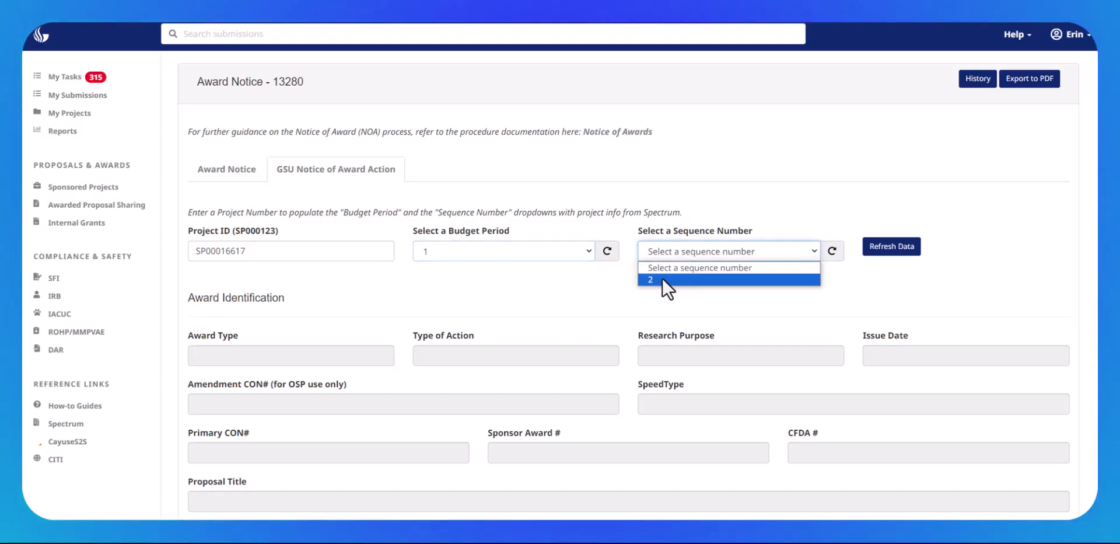
click(663, 279)
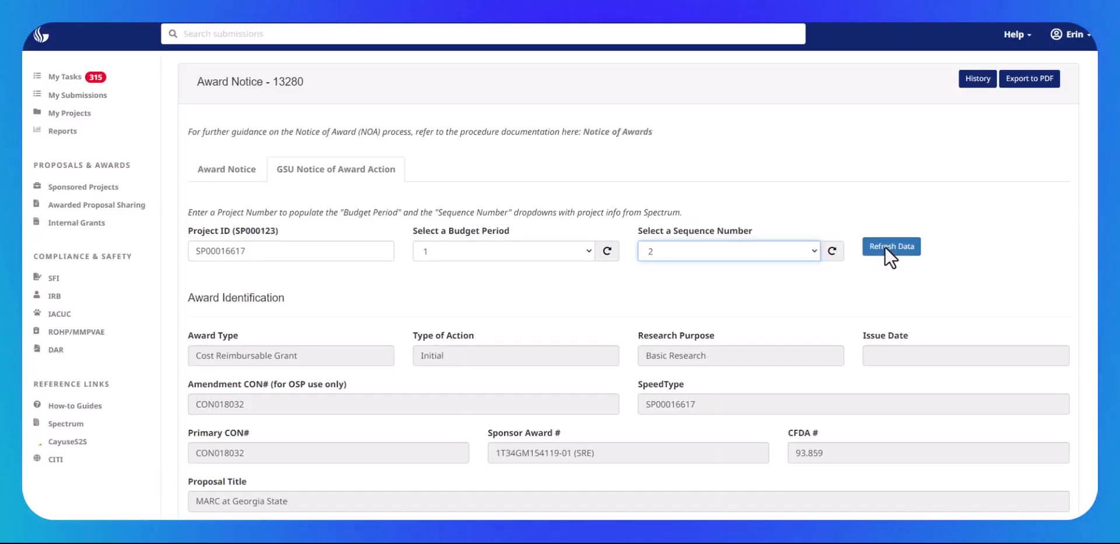
click(885, 246)
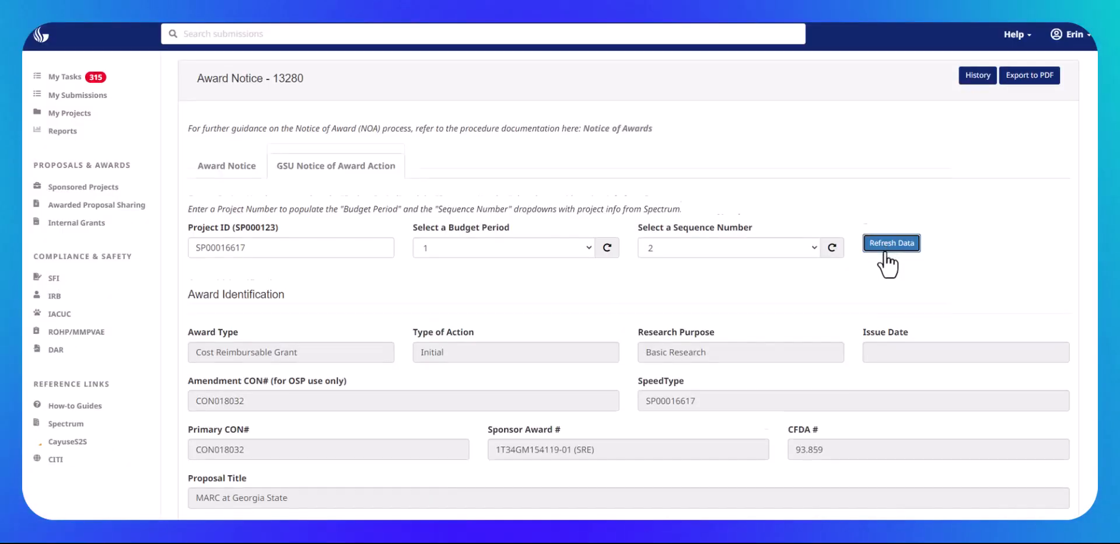
Step: Review the loaded NOAA's sponsor contacts, financial amounts, effort commitments, reports, subawards, special terms and comments
scroll(887, 265, down, 3)
scroll(886, 262, down, 12)
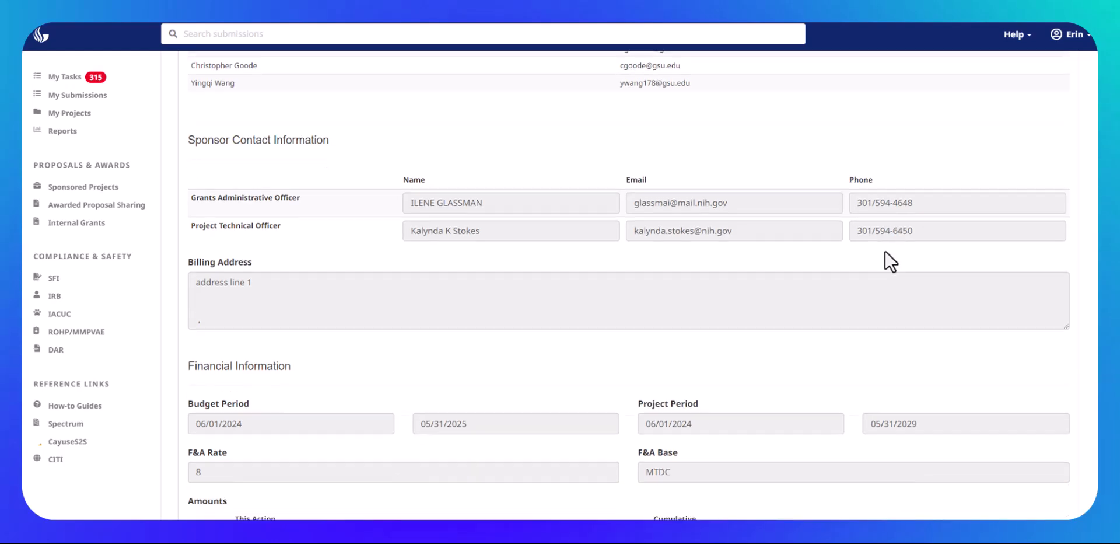
scroll(885, 250, down, 2)
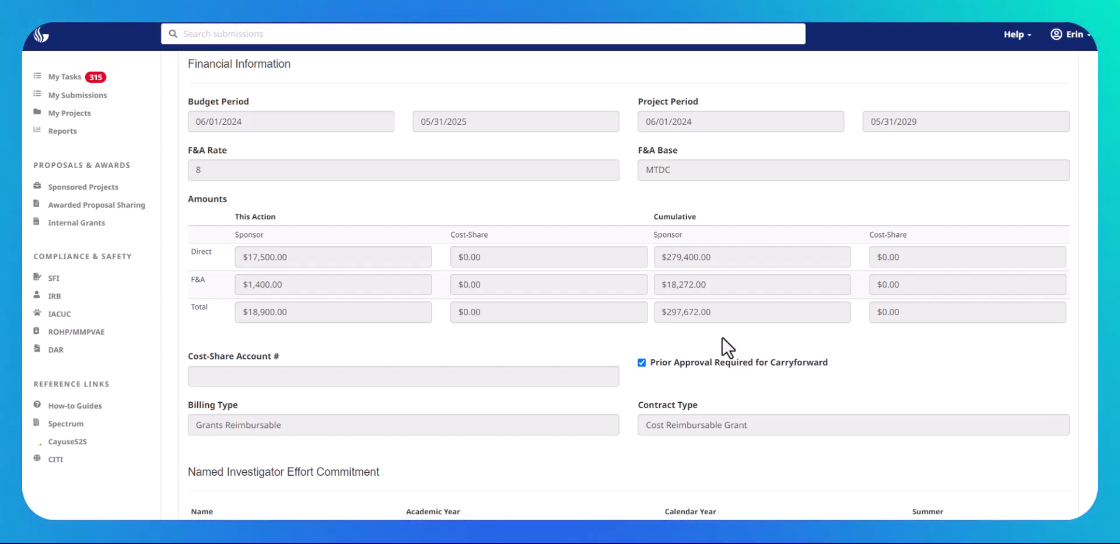
scroll(722, 337, down, 4)
scroll(722, 348, down, 6)
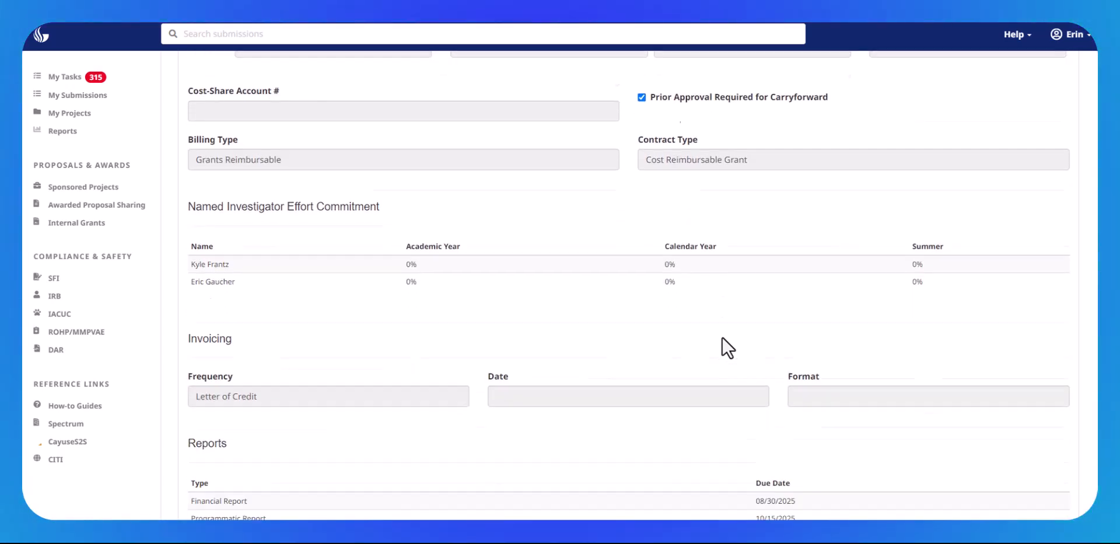
scroll(723, 339, down, 6)
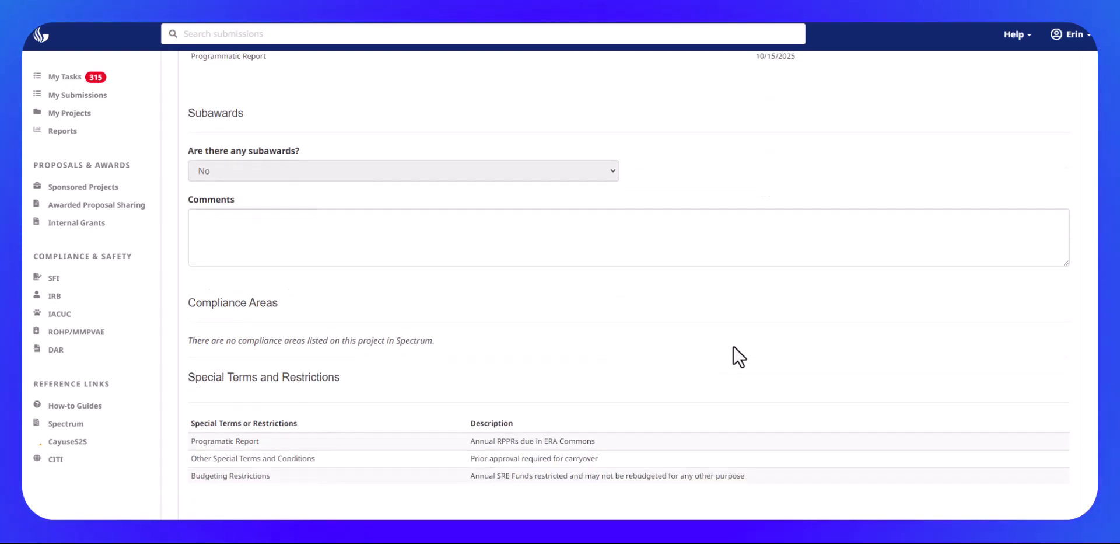
scroll(598, 350, down, 2)
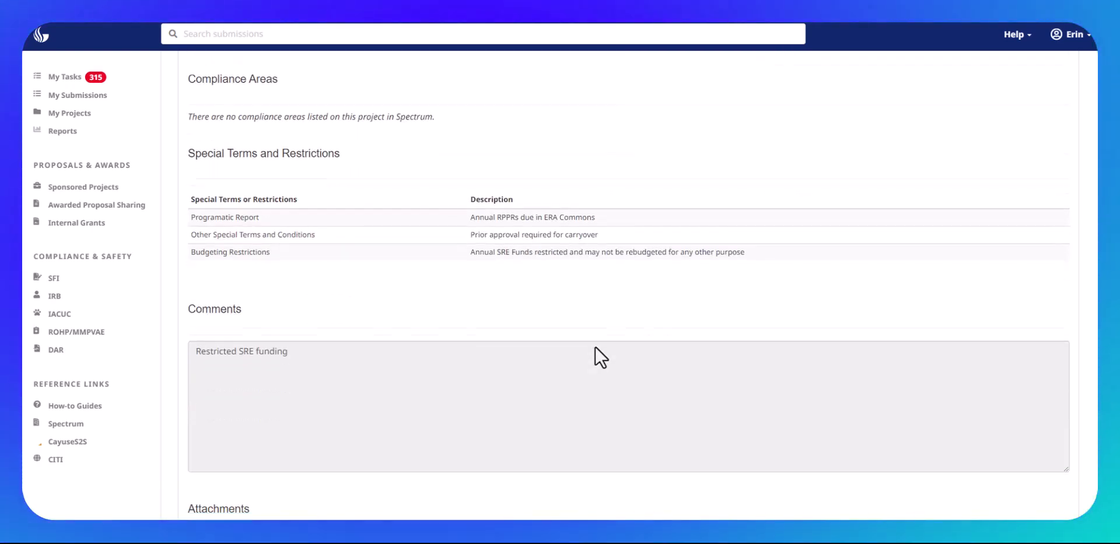
scroll(350, 220, up, 8)
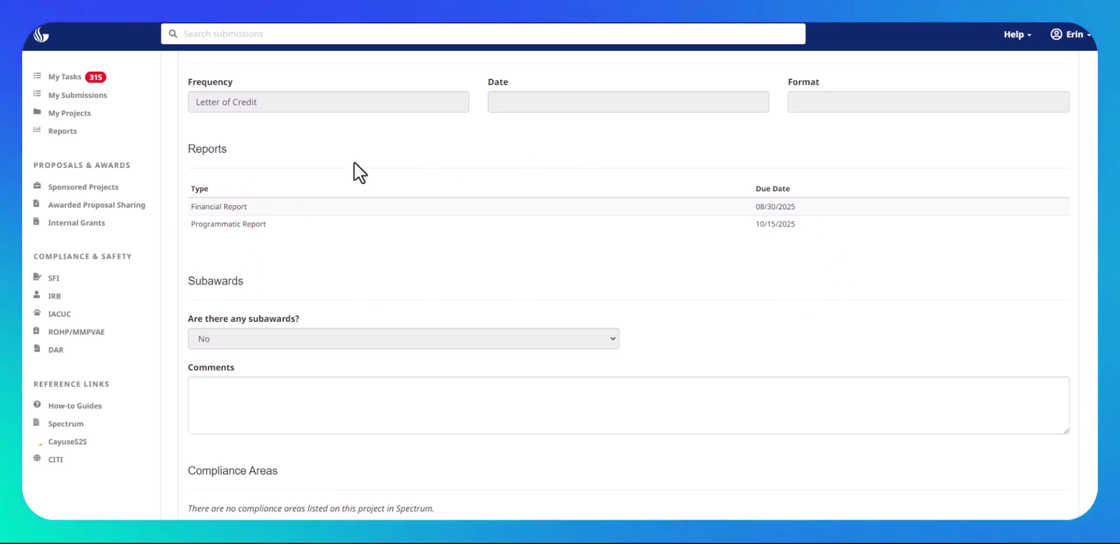
scroll(210, 245, down, 3)
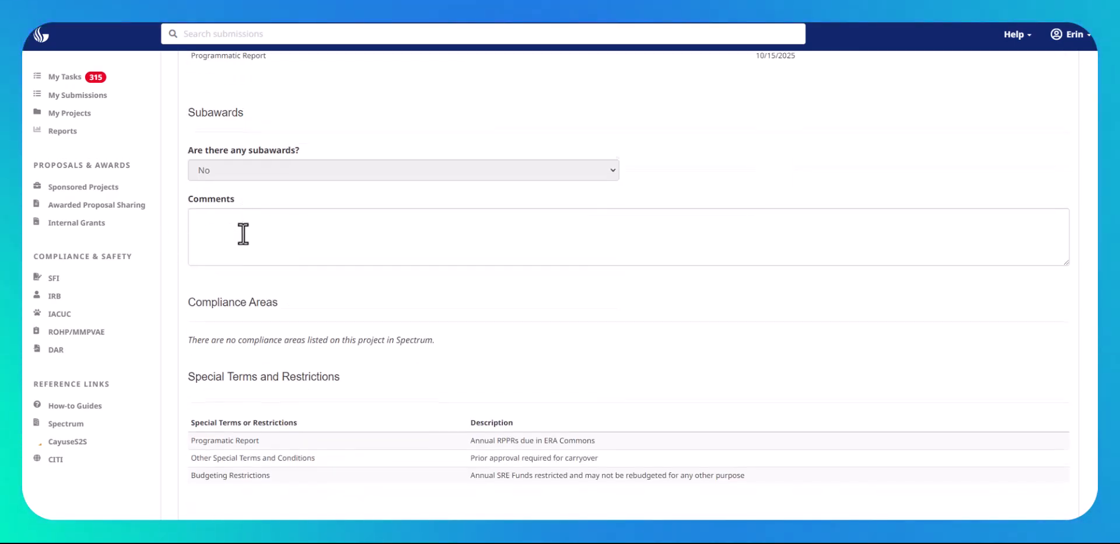
Step: Attach all four documents to the NOAA: the SRE budget workbook, both the original and revised NOA PDFs, and the prior approval e-mail
scroll(245, 222, down, 3)
scroll(257, 354, down, 4)
click(227, 435)
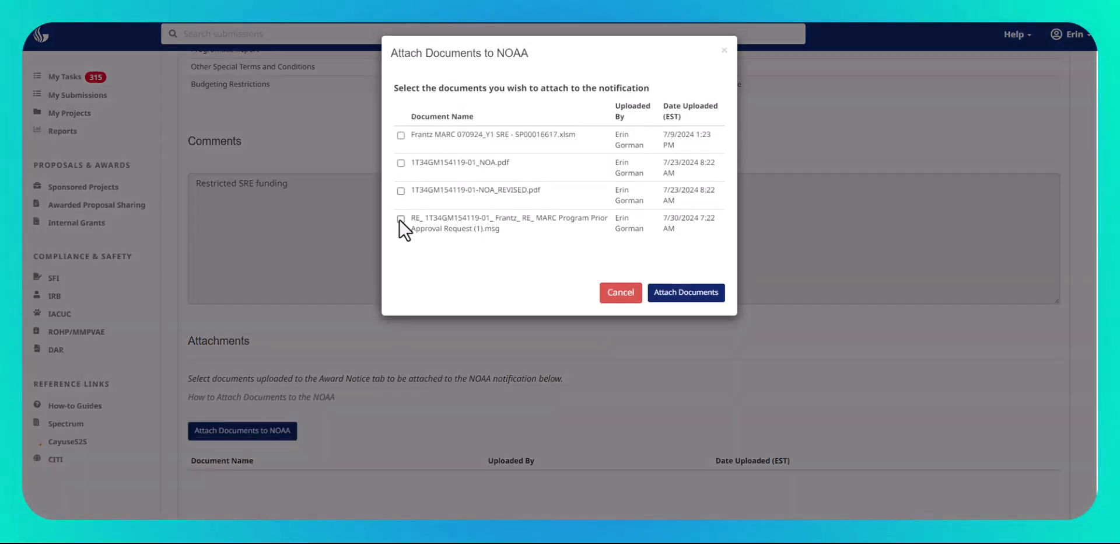
click(399, 163)
click(400, 136)
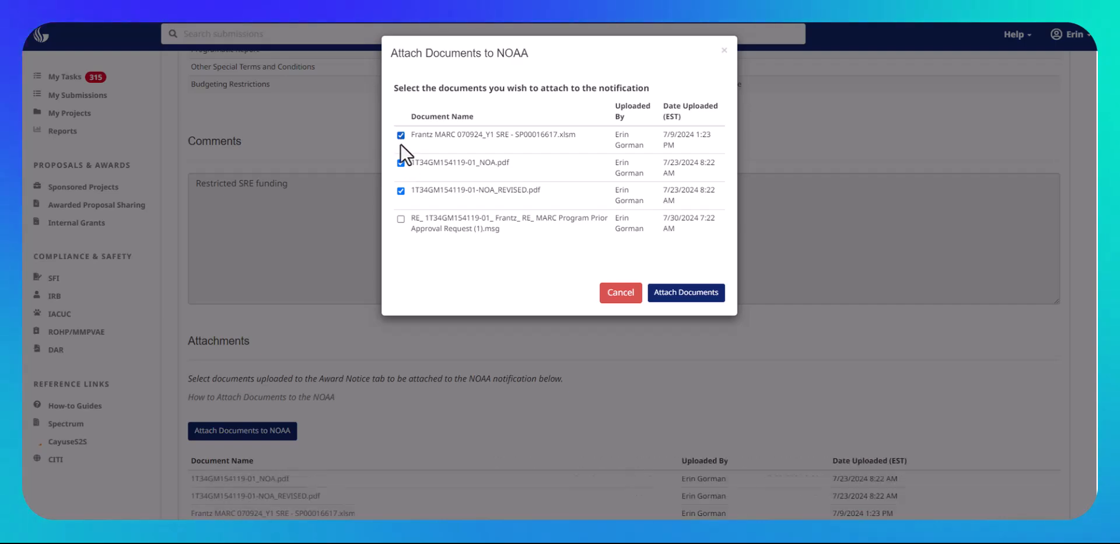
click(401, 220)
click(695, 292)
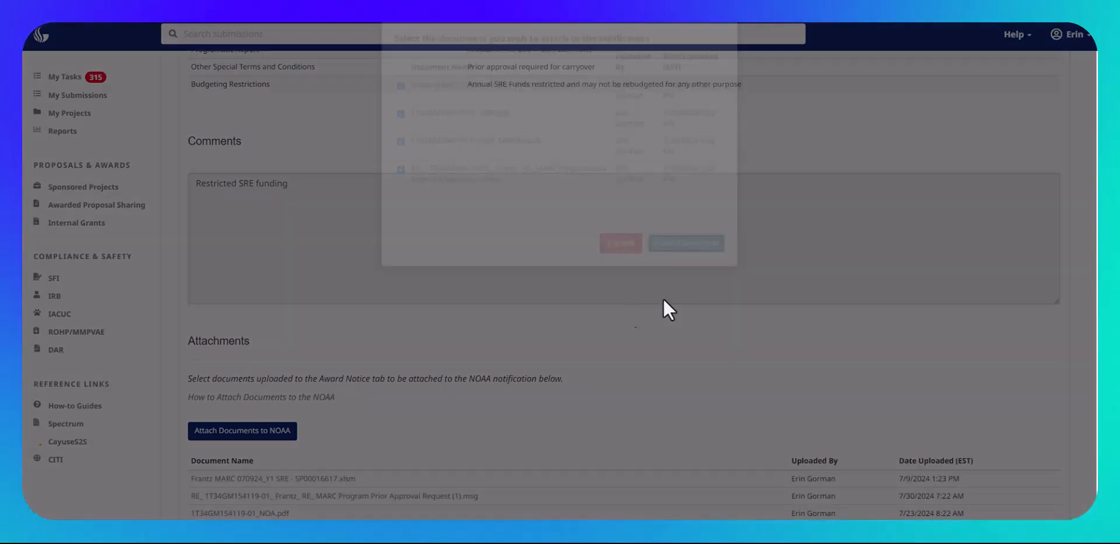
click(706, 170)
Step: Save the NOAA changes for Award Notice 13280 and dismiss the confirmation
scroll(642, 263, down, 3)
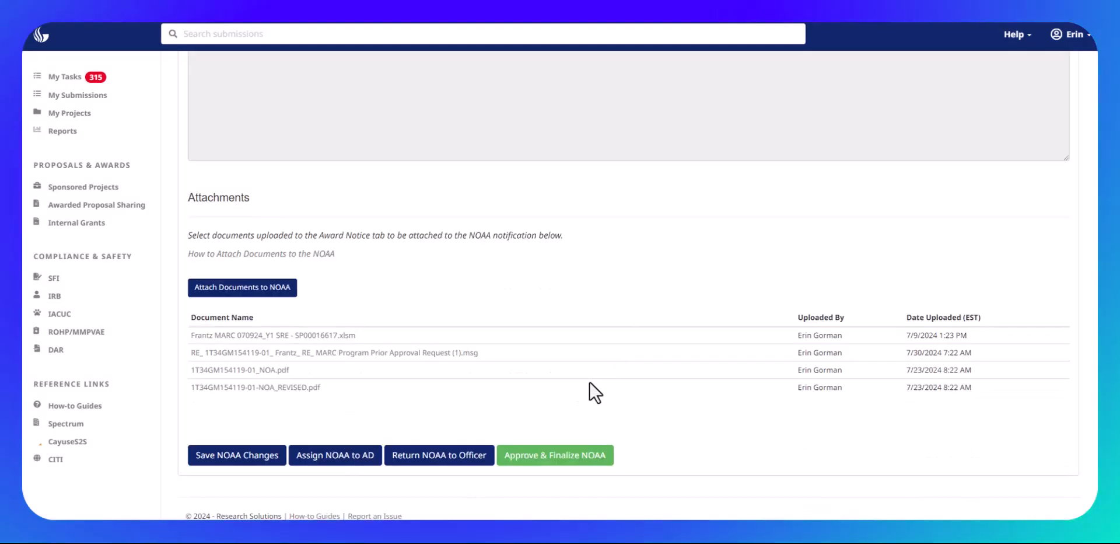
click(236, 461)
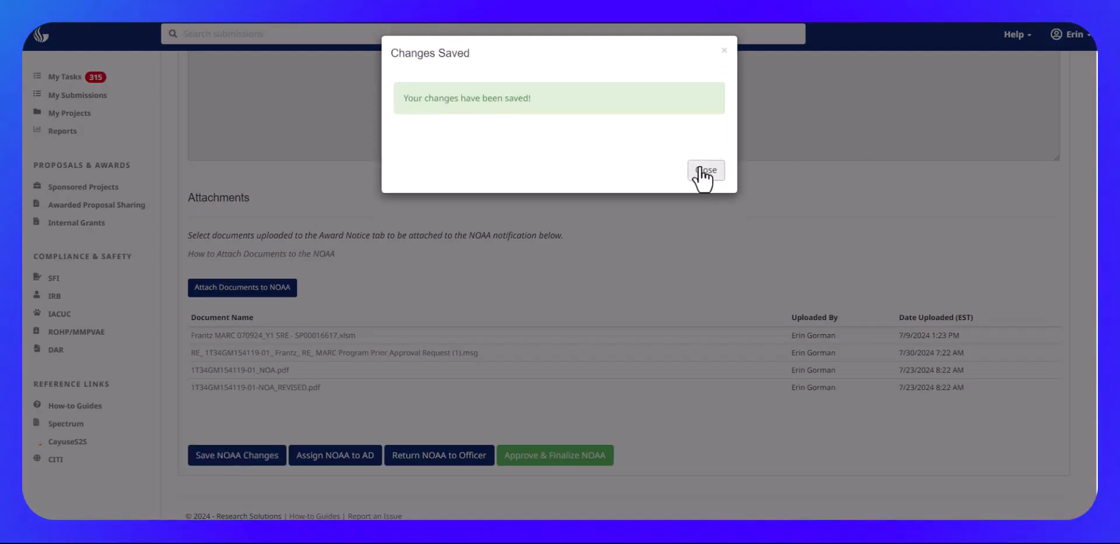
click(697, 173)
Step: Post the Award Notice comment citing companion 13138, the $17,500 direct and $1,400 indirect adjustment and the SP list, notifying only the OSP contact
scroll(428, 275, up, 15)
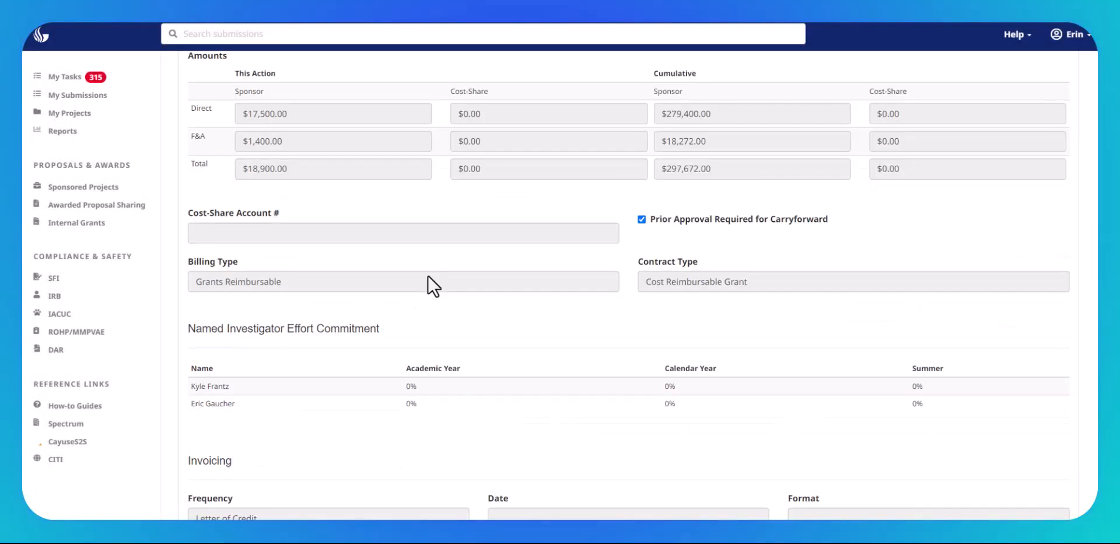
scroll(428, 275, up, 10)
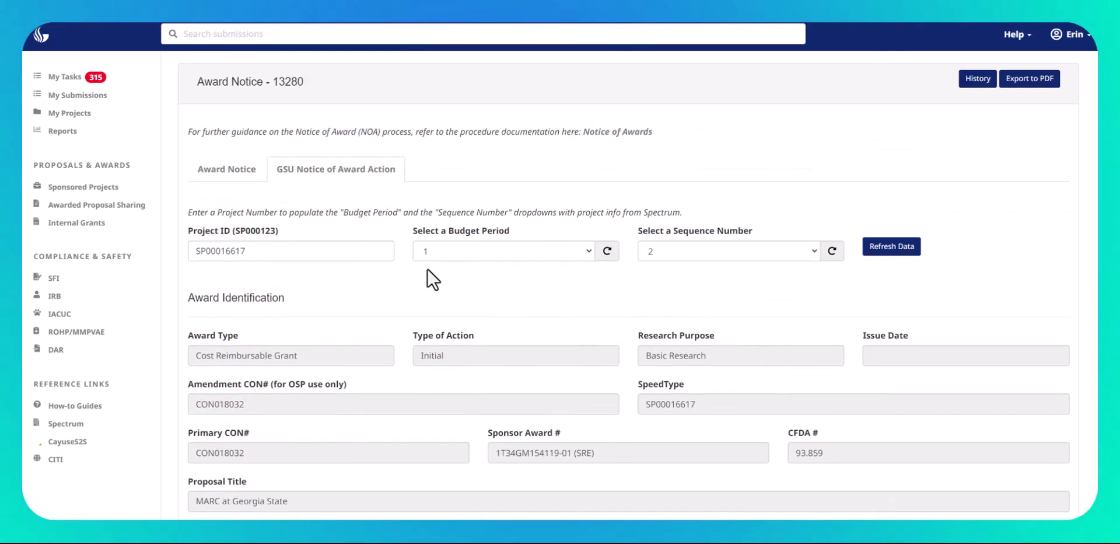
click(213, 170)
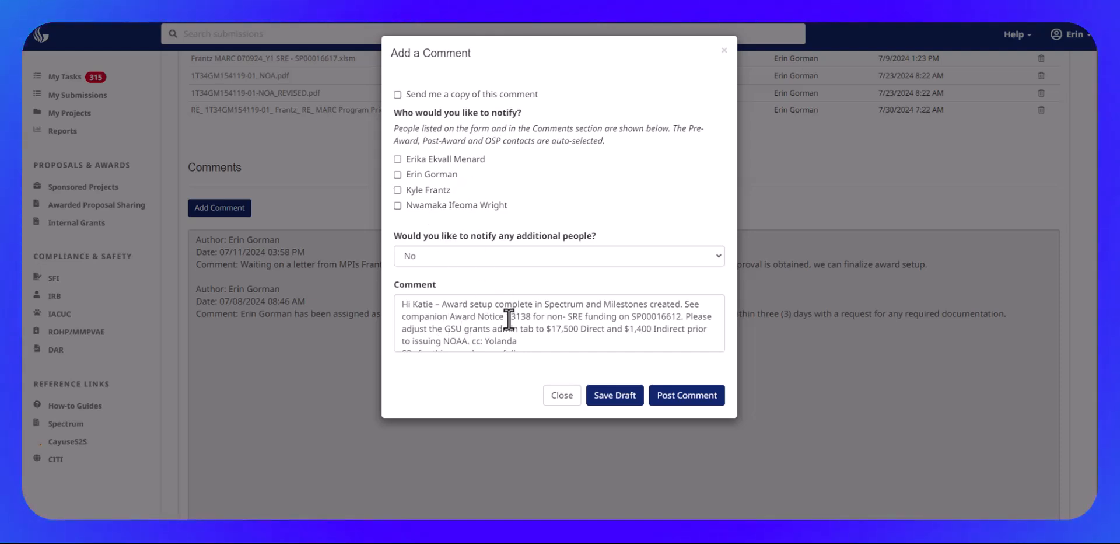
click(397, 175)
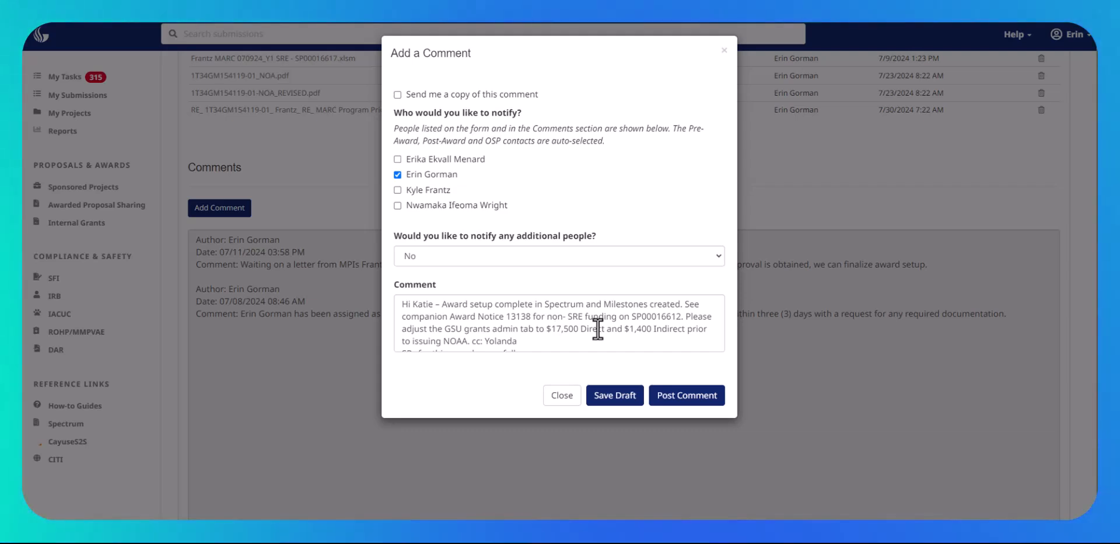
scroll(597, 328, down, 2)
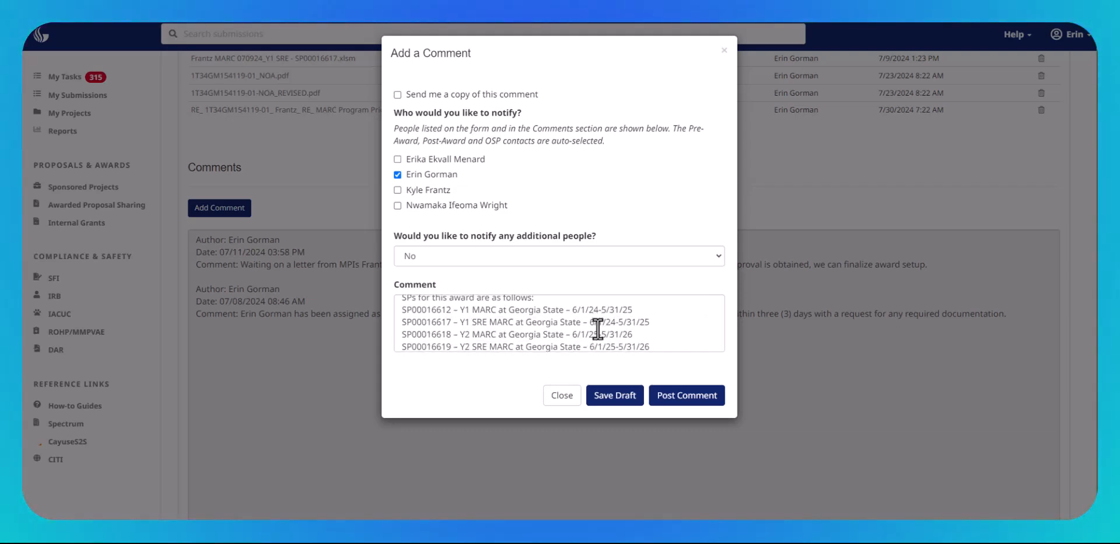
scroll(597, 328, down, 3)
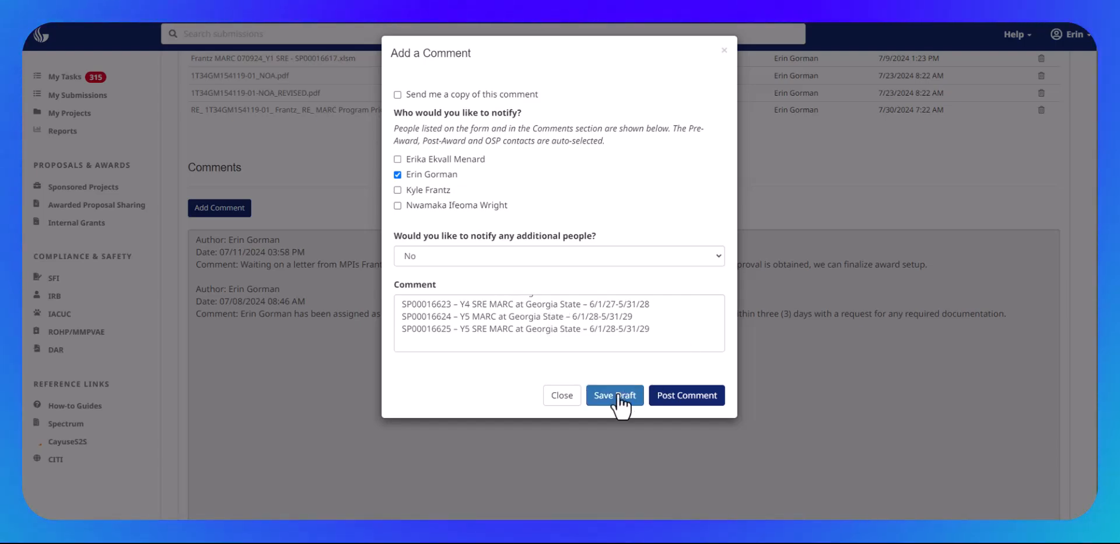
click(694, 397)
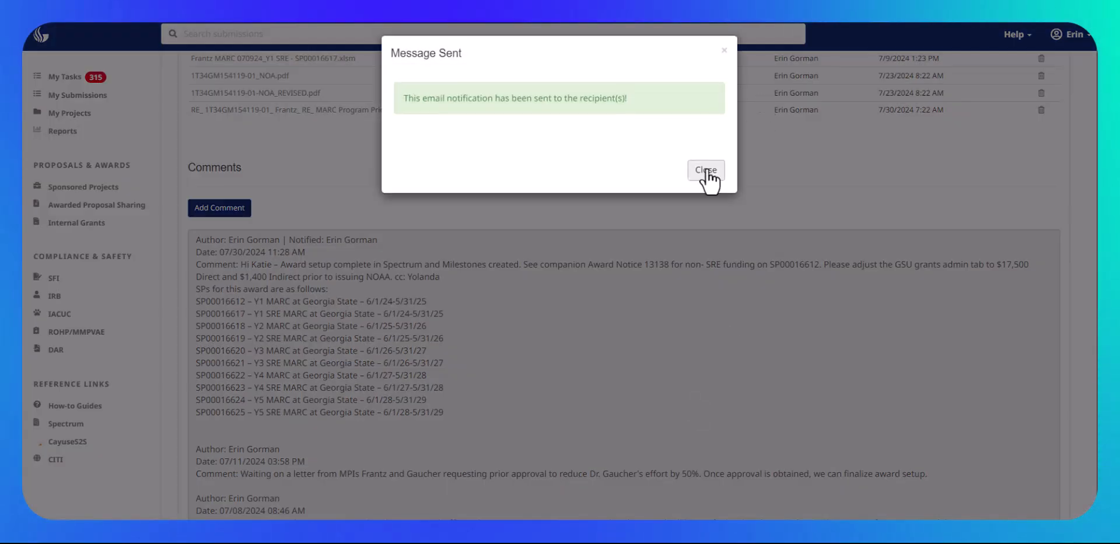
click(713, 171)
Step: Change the OSP Contact of Award Notice 13280 to the colleague issuing the NOAA and assign the submission to that contact
scroll(754, 409, down, 5)
scroll(754, 410, down, 3)
click(811, 352)
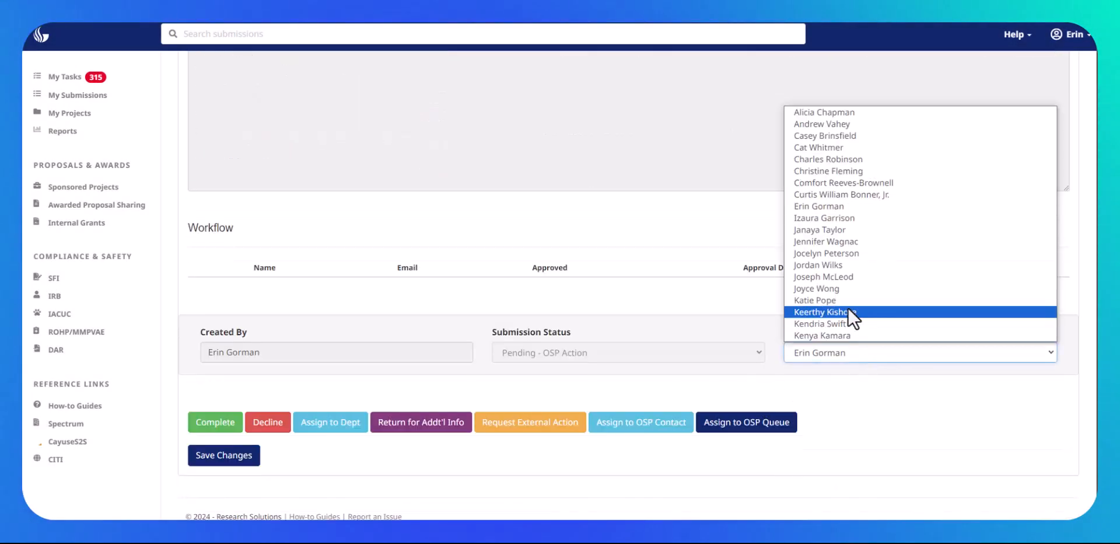
click(825, 301)
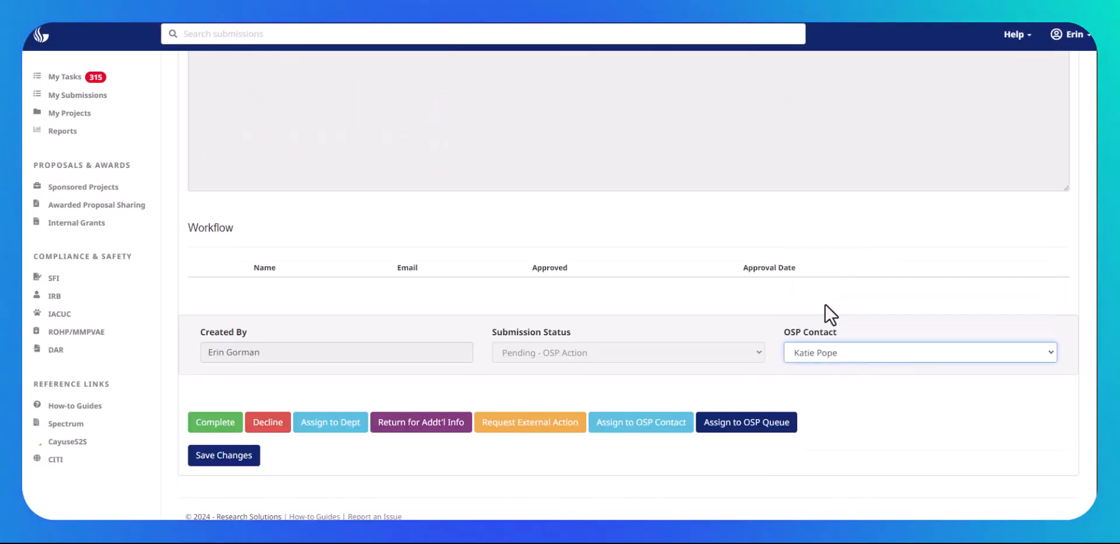
click(630, 429)
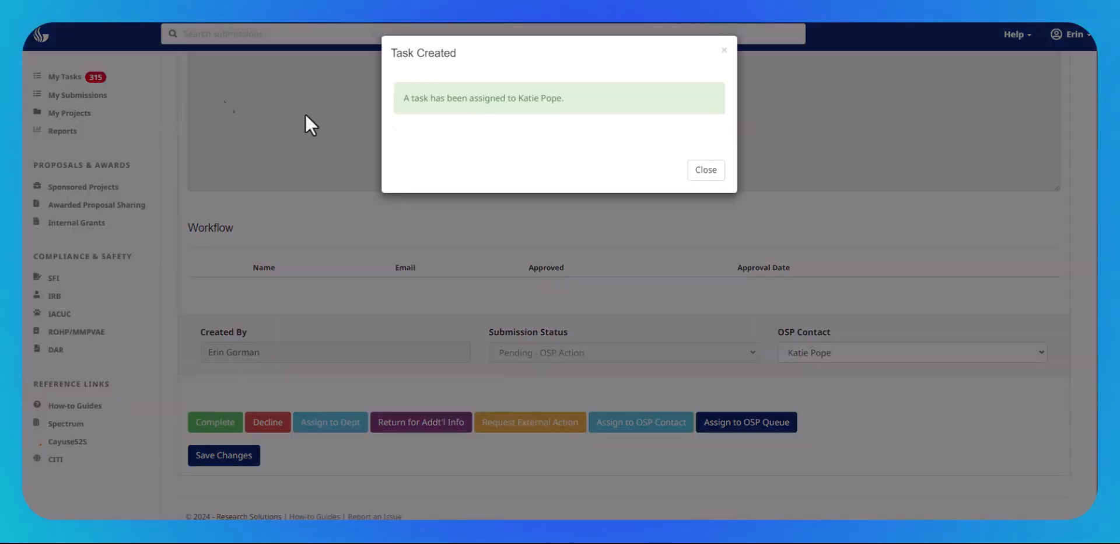